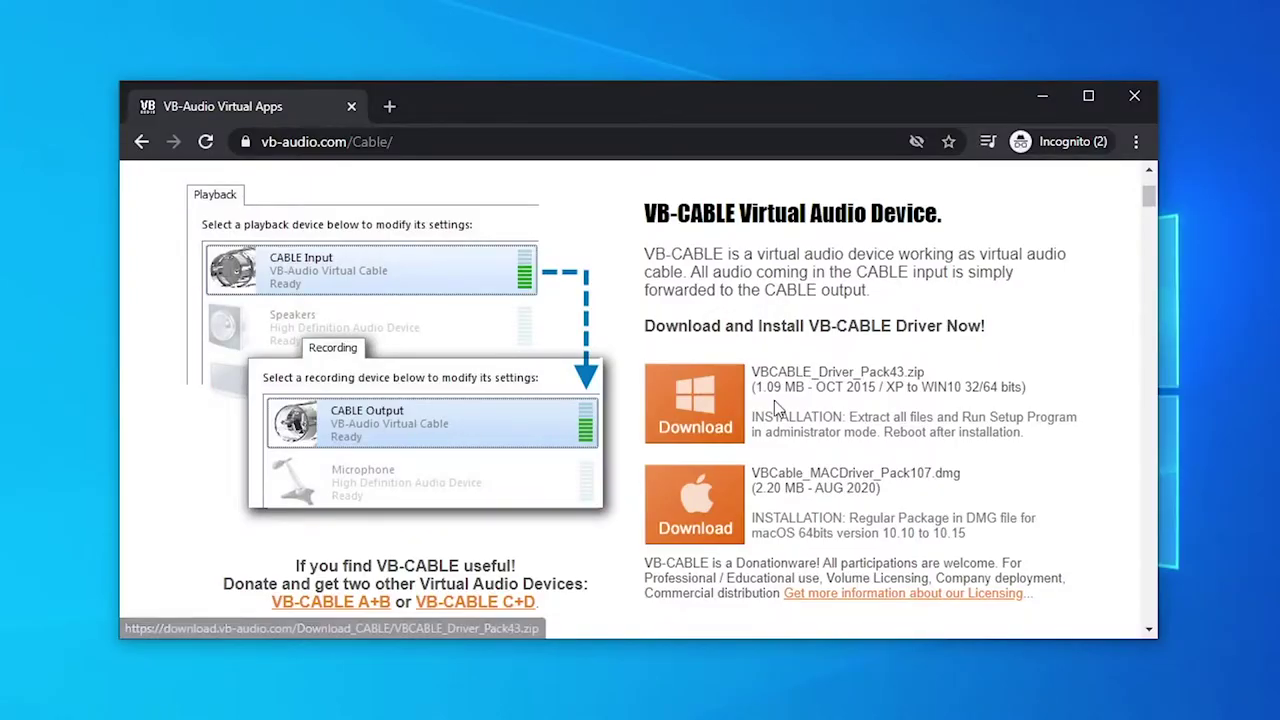
- Download the Windows VB-CABLE driver archive VBCABLE_Driver_Pack43.zip and place it on the desktop
click(694, 404)
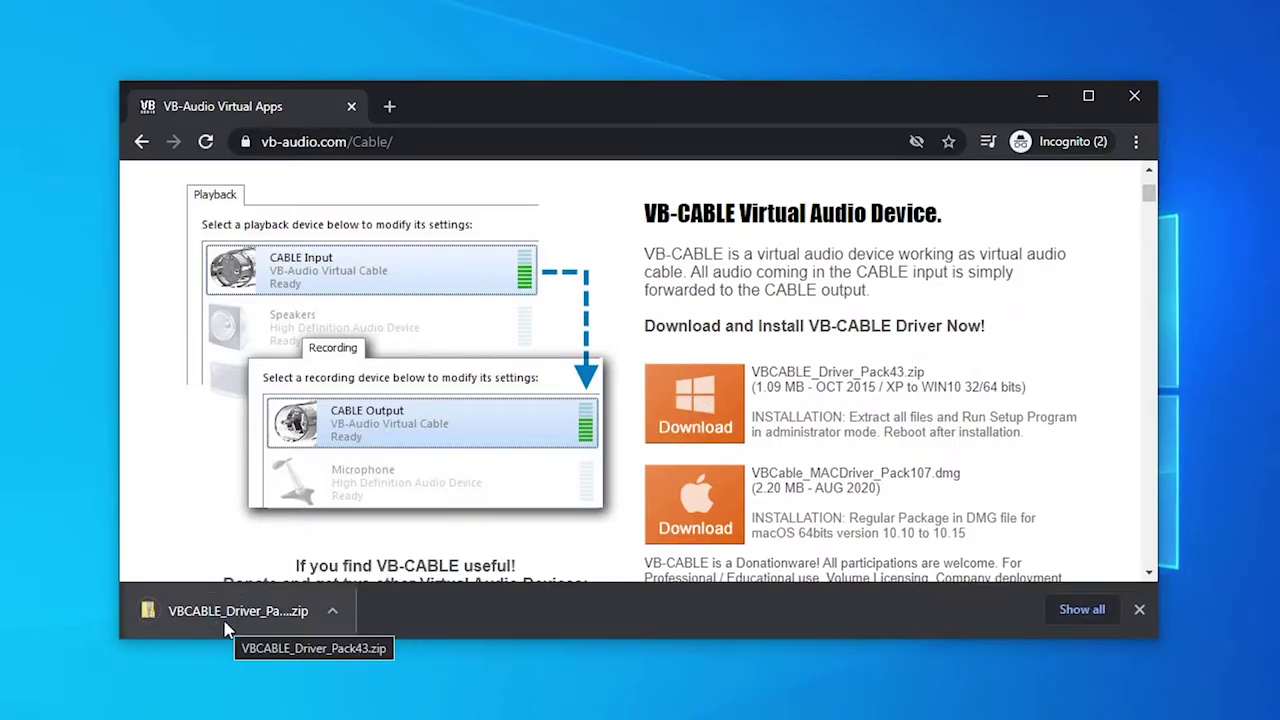
drag(226, 626, 29, 575)
drag(150, 580, 126, 571)
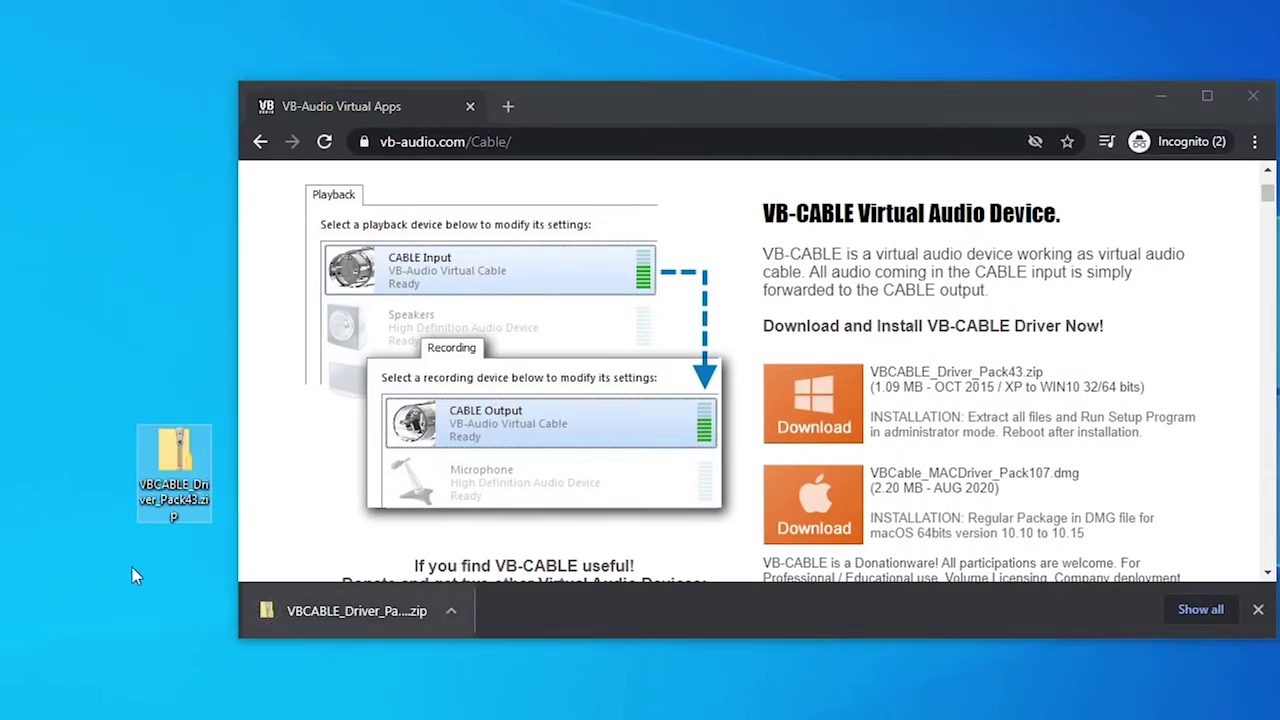
drag(172, 482, 81, 260)
drag(286, 366, 258, 290)
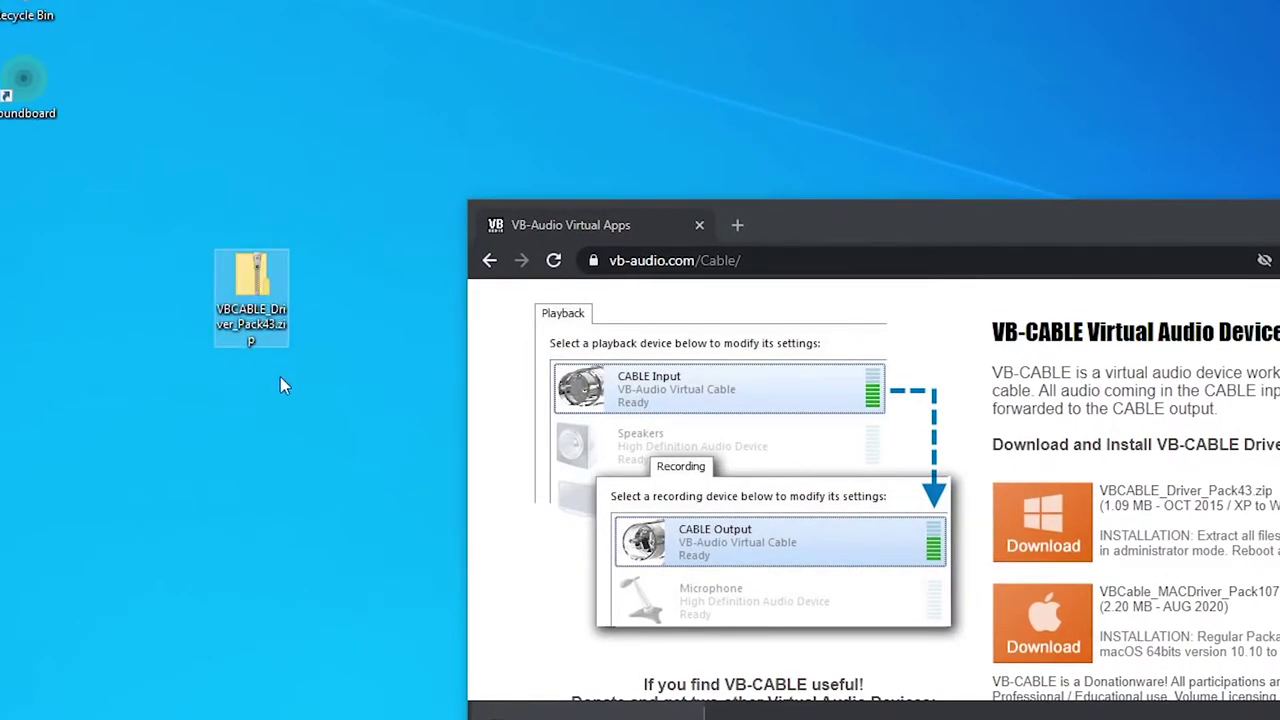
click(281, 376)
click(1107, 223)
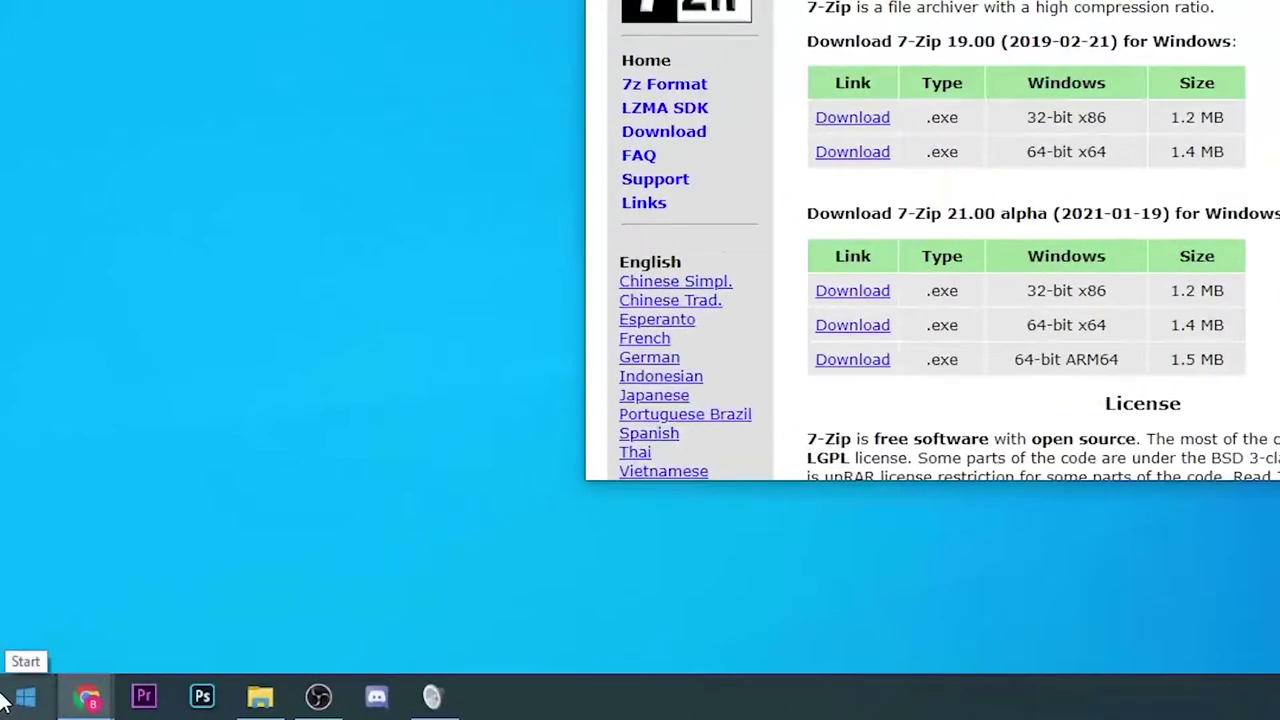
- Open the System page under System and Security in Control Panel and check the PC's system type
click(4, 702)
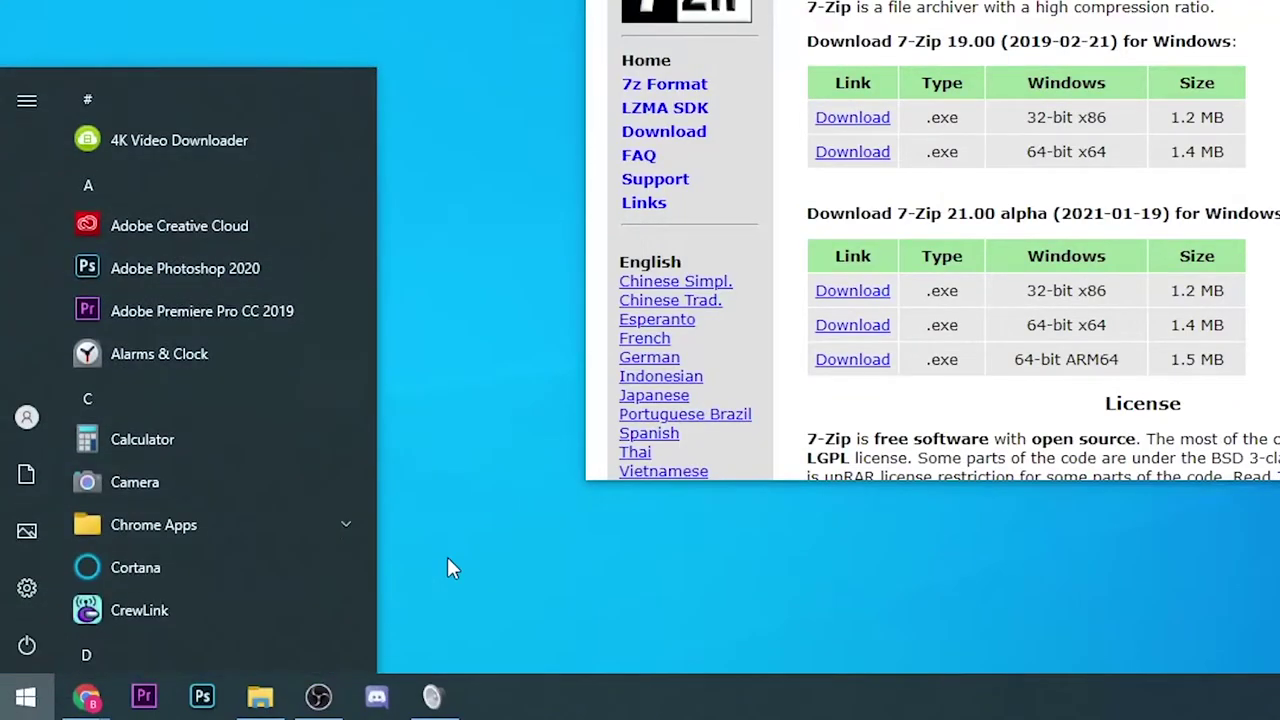
text(control panel)
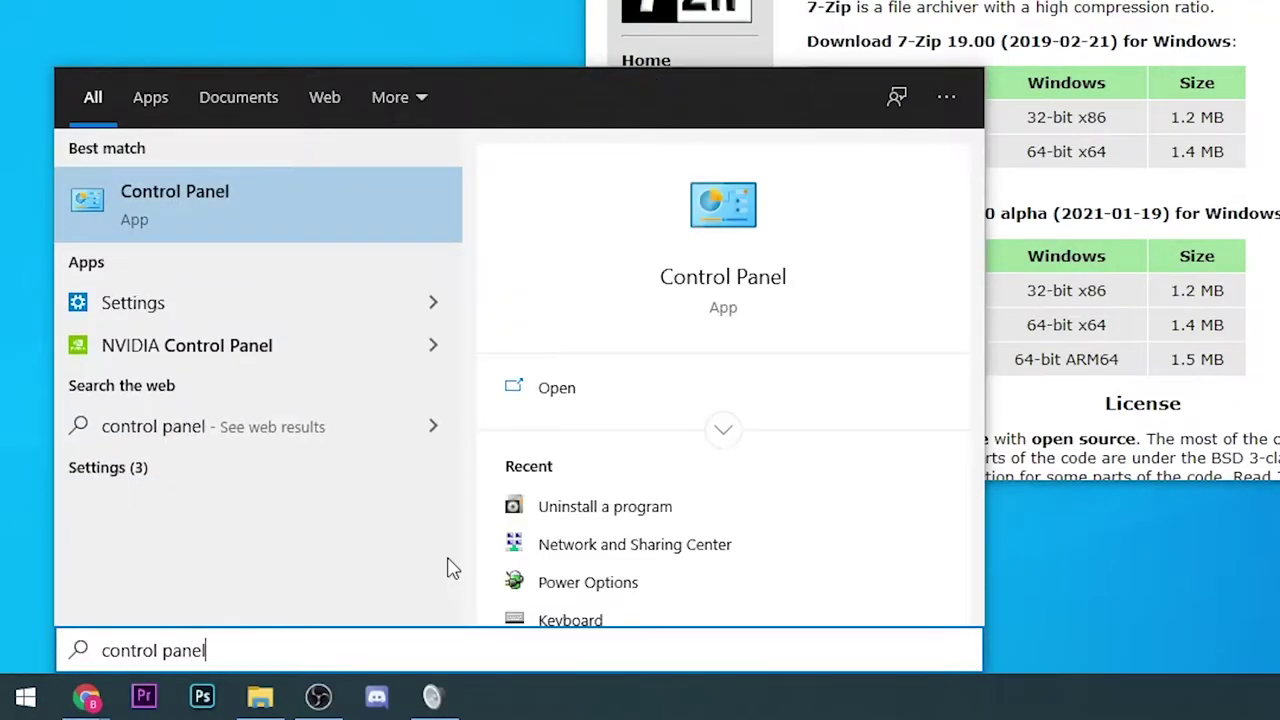
key(Return)
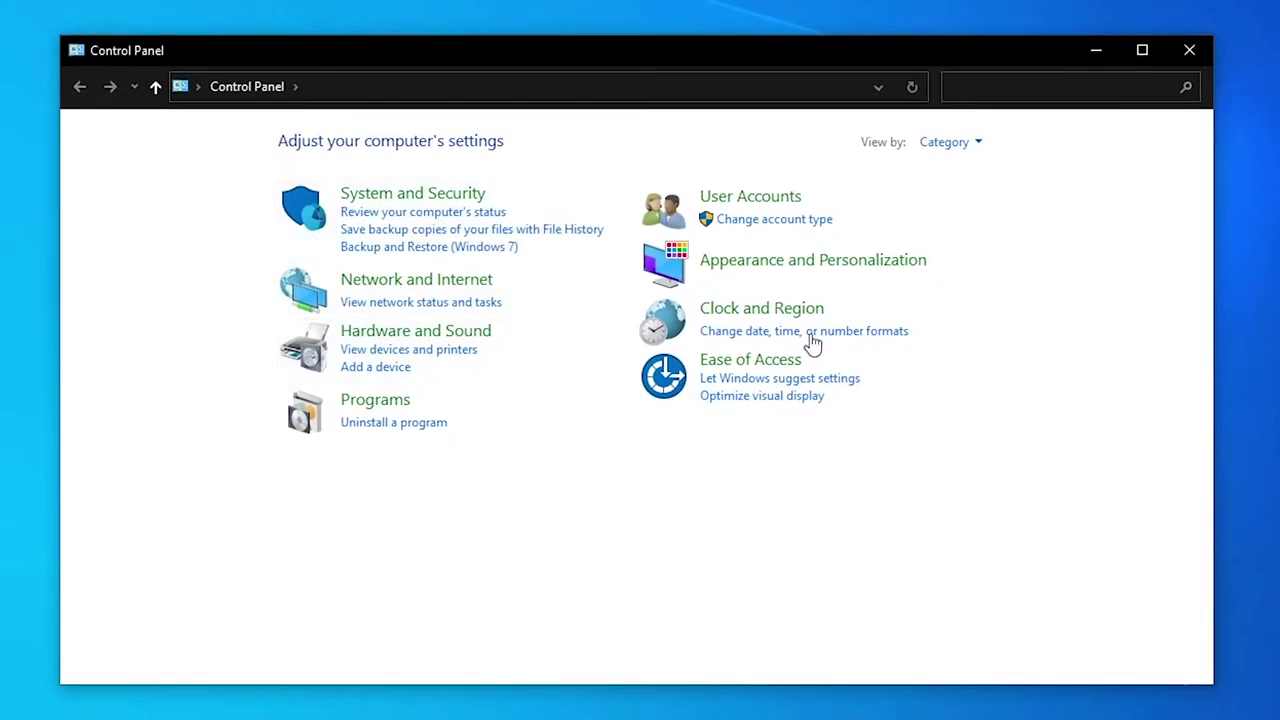
click(430, 203)
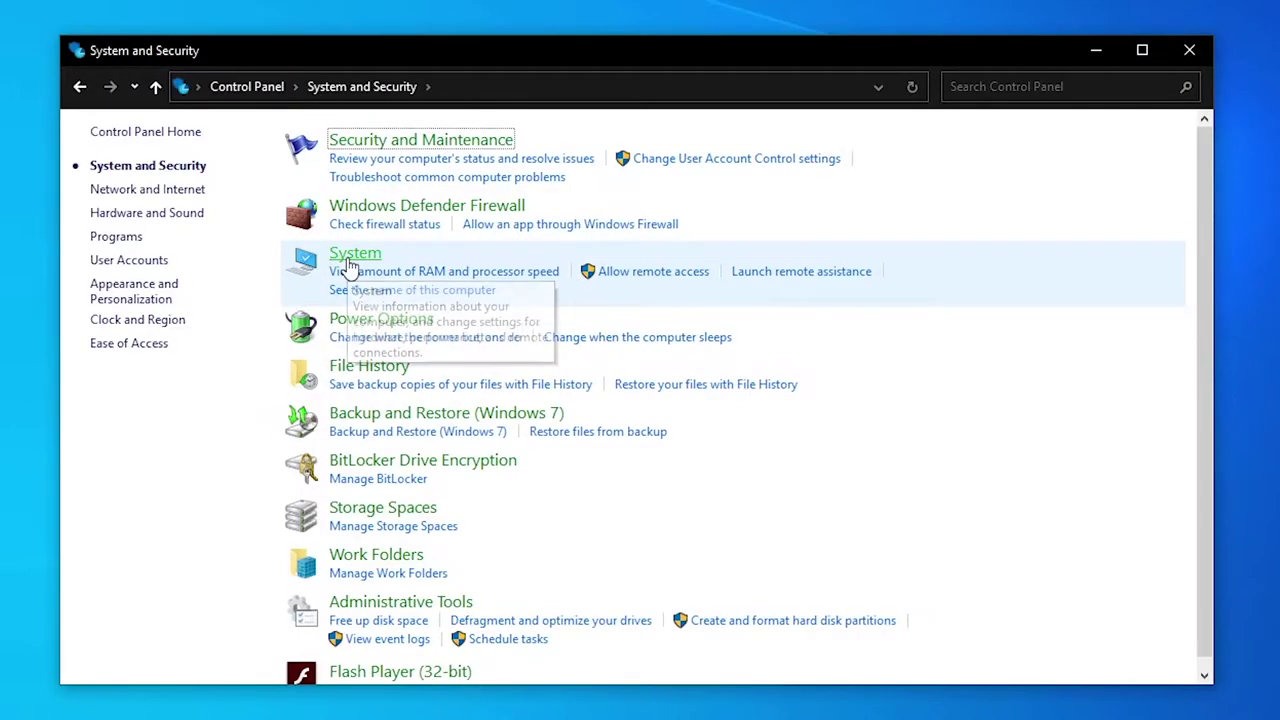
click(340, 257)
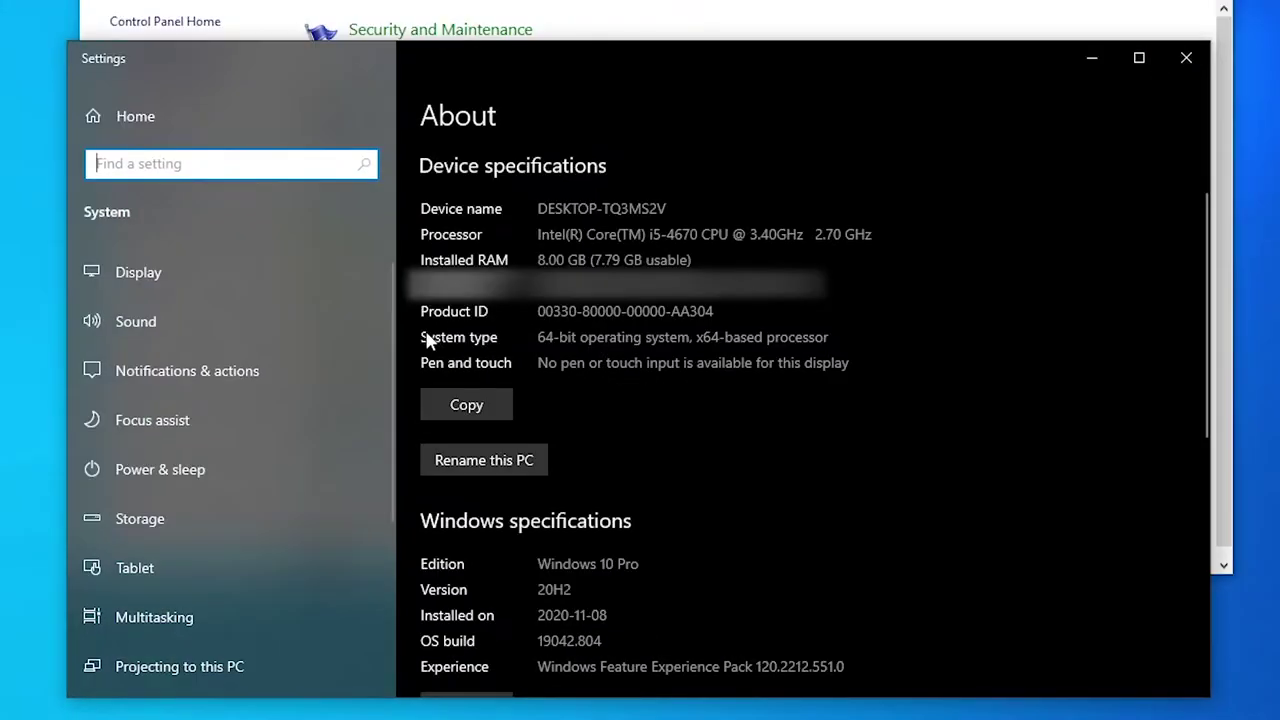
click(484, 463)
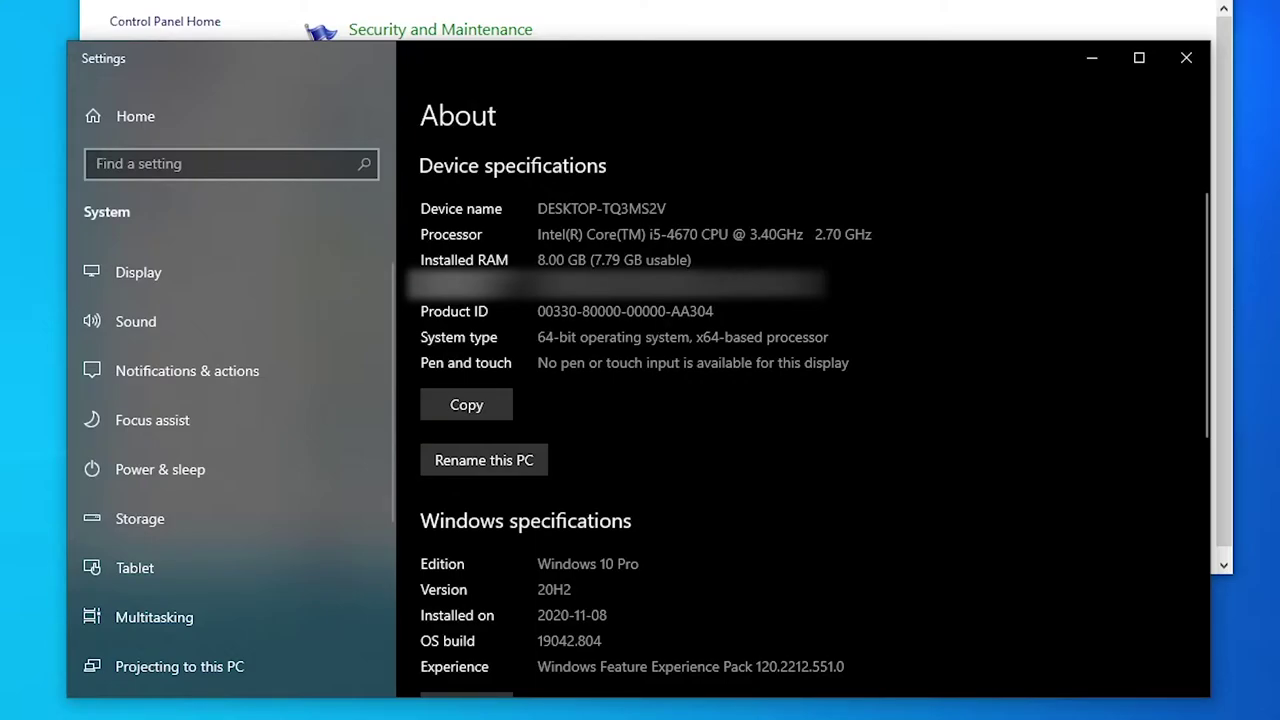
drag(538, 337, 577, 337)
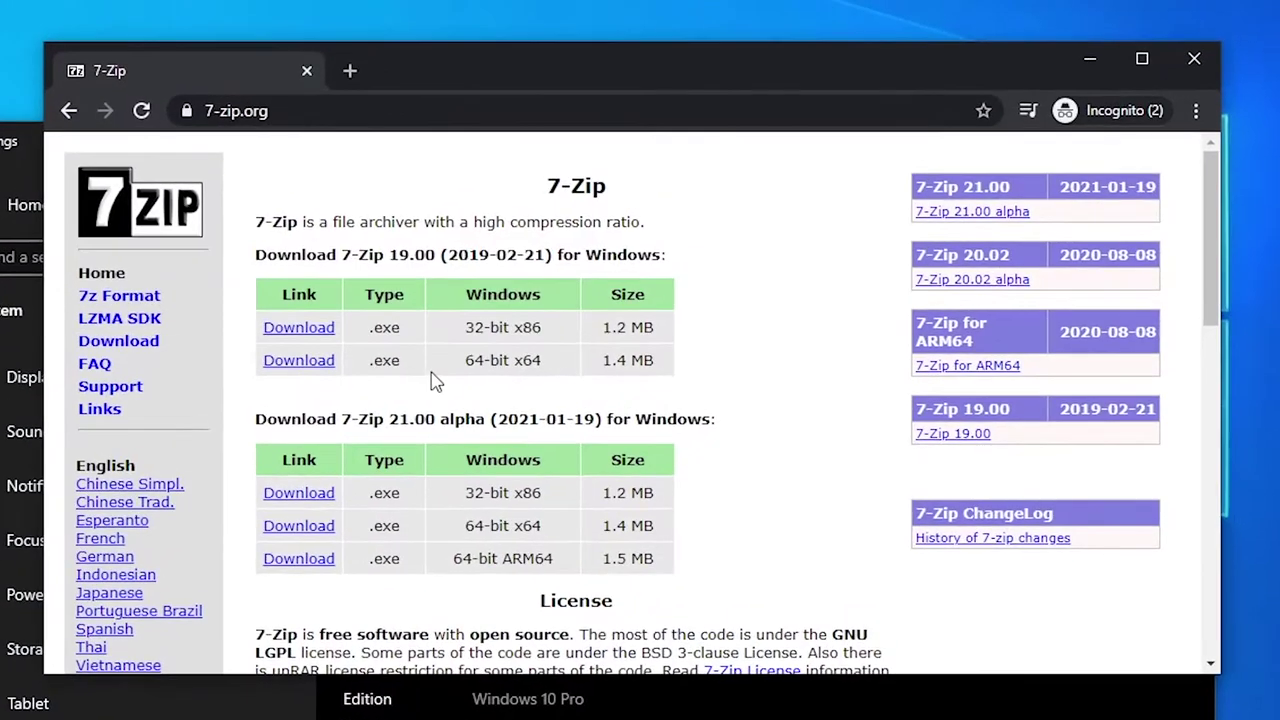
- Download the 64-bit x64 Windows installer of 7-Zip 19.00 from 7-zip.org
drag(465, 328, 511, 366)
click(510, 366)
click(281, 366)
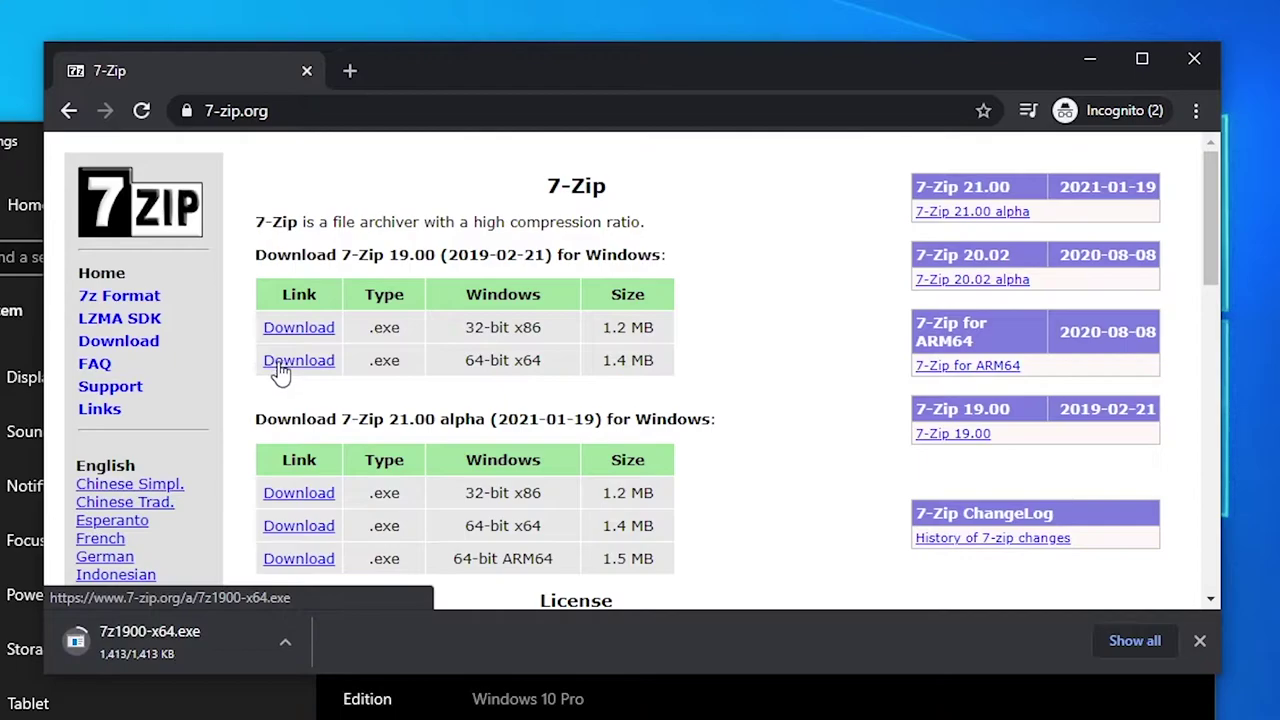
click(281, 370)
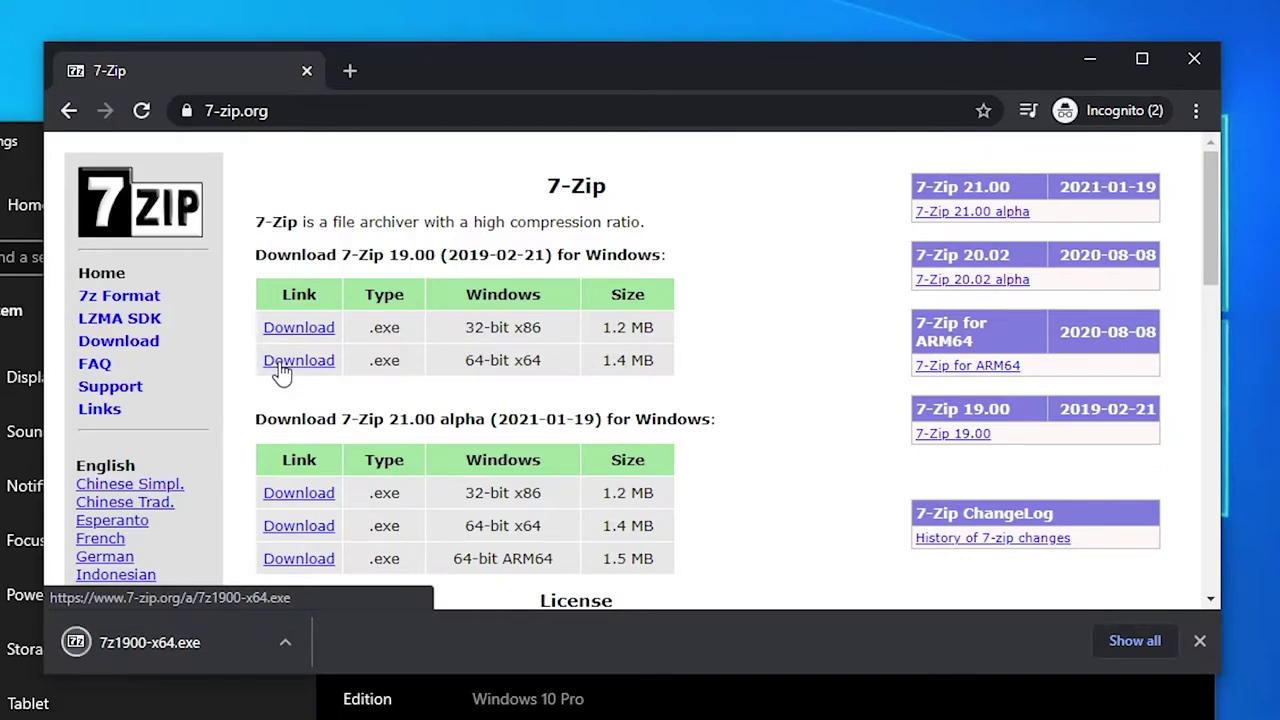
- Install 7-Zip 19.00 in C:\Program Files\7-Zip\, and close the browser and system Settings windows
click(195, 640)
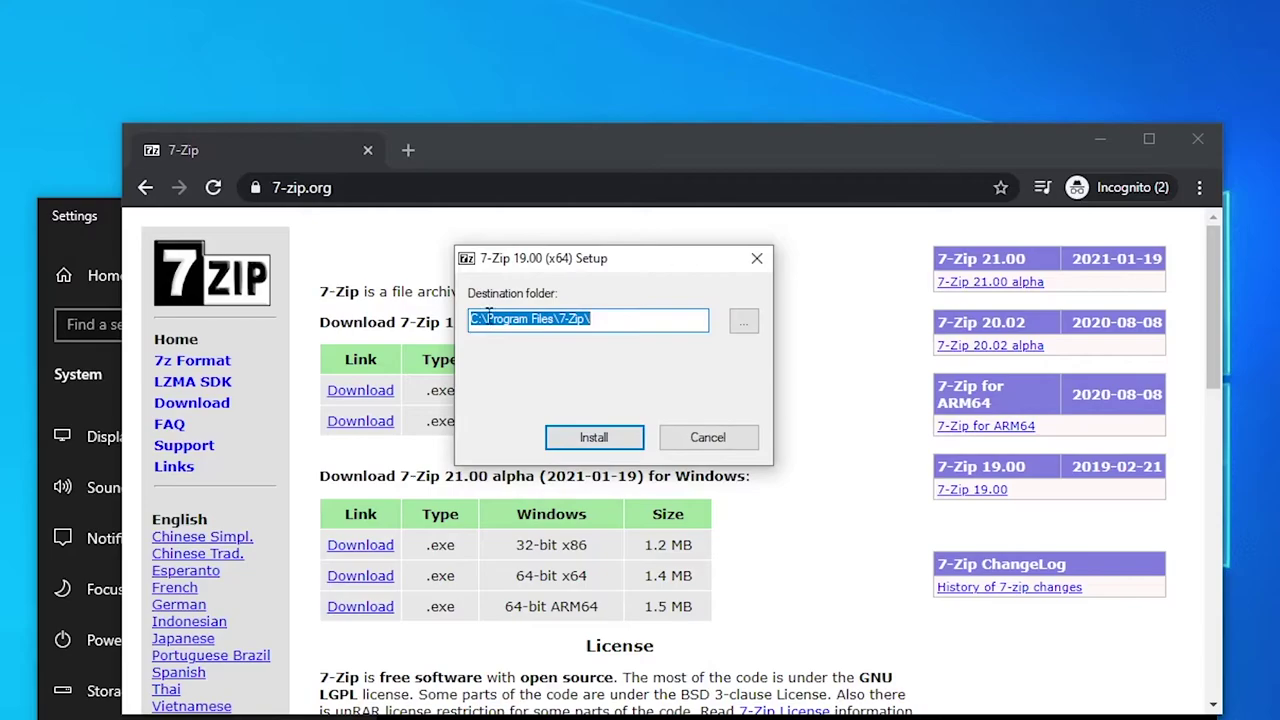
click(580, 440)
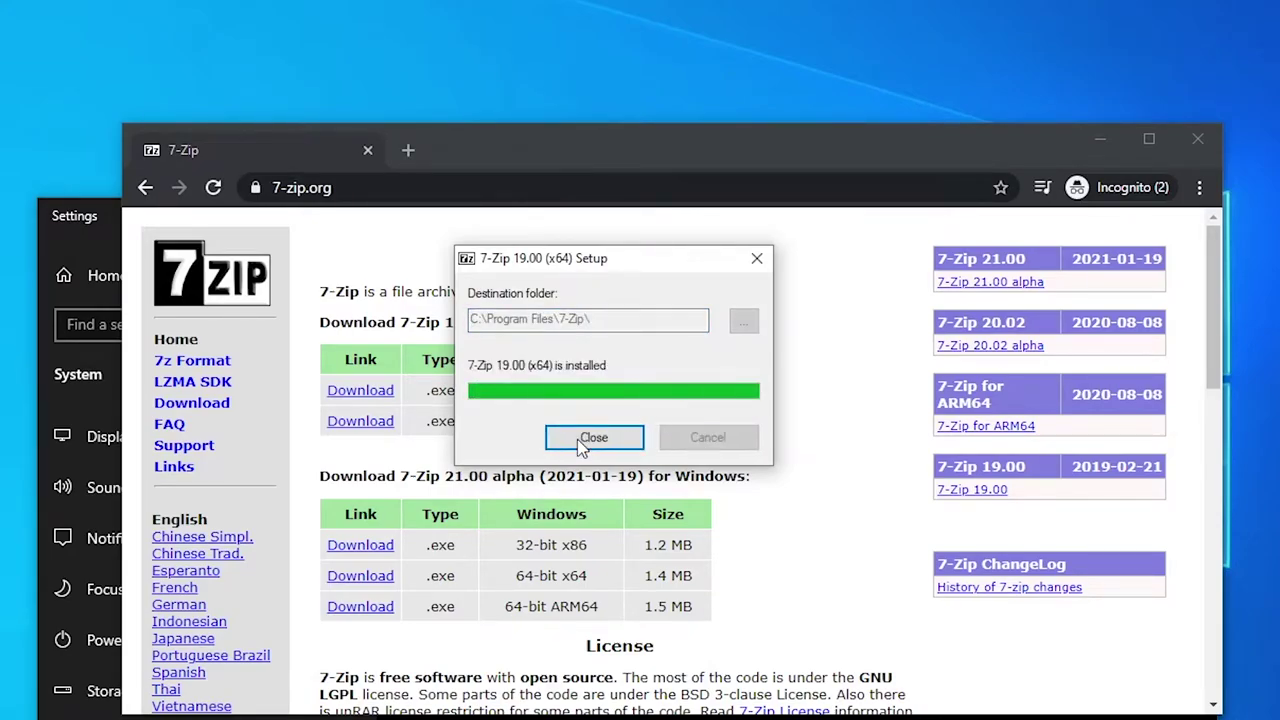
click(591, 440)
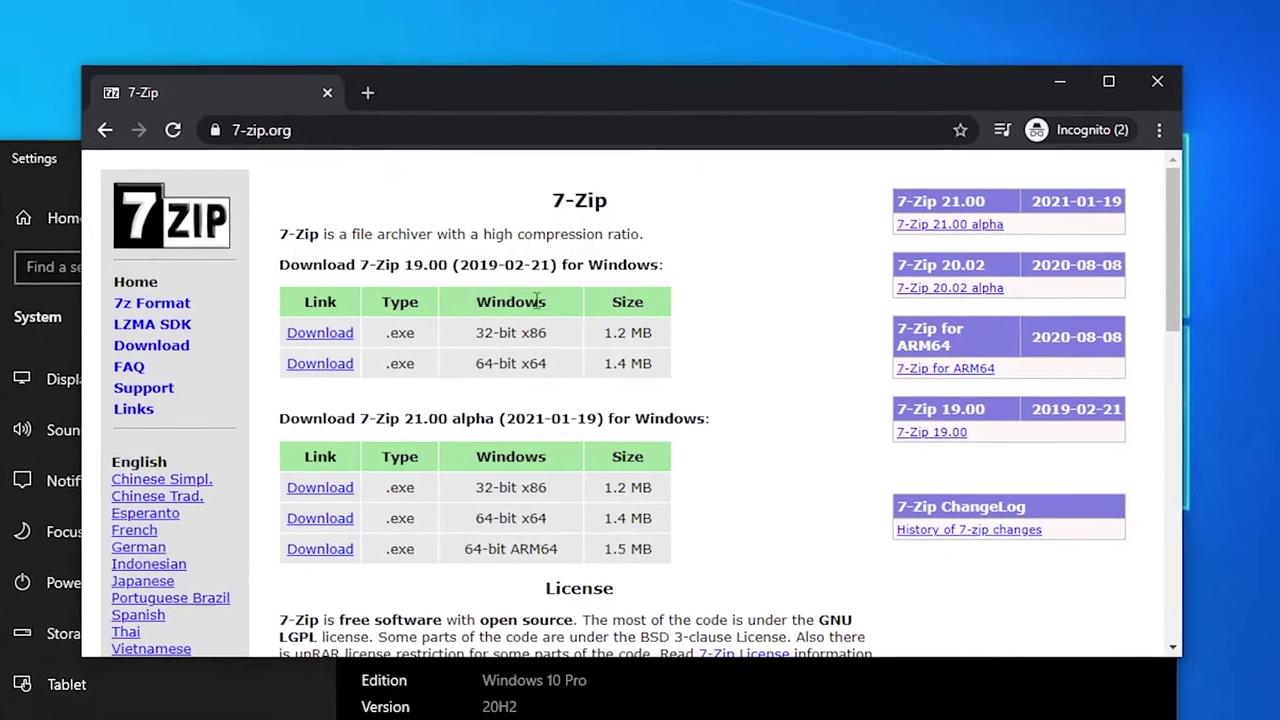
click(1198, 138)
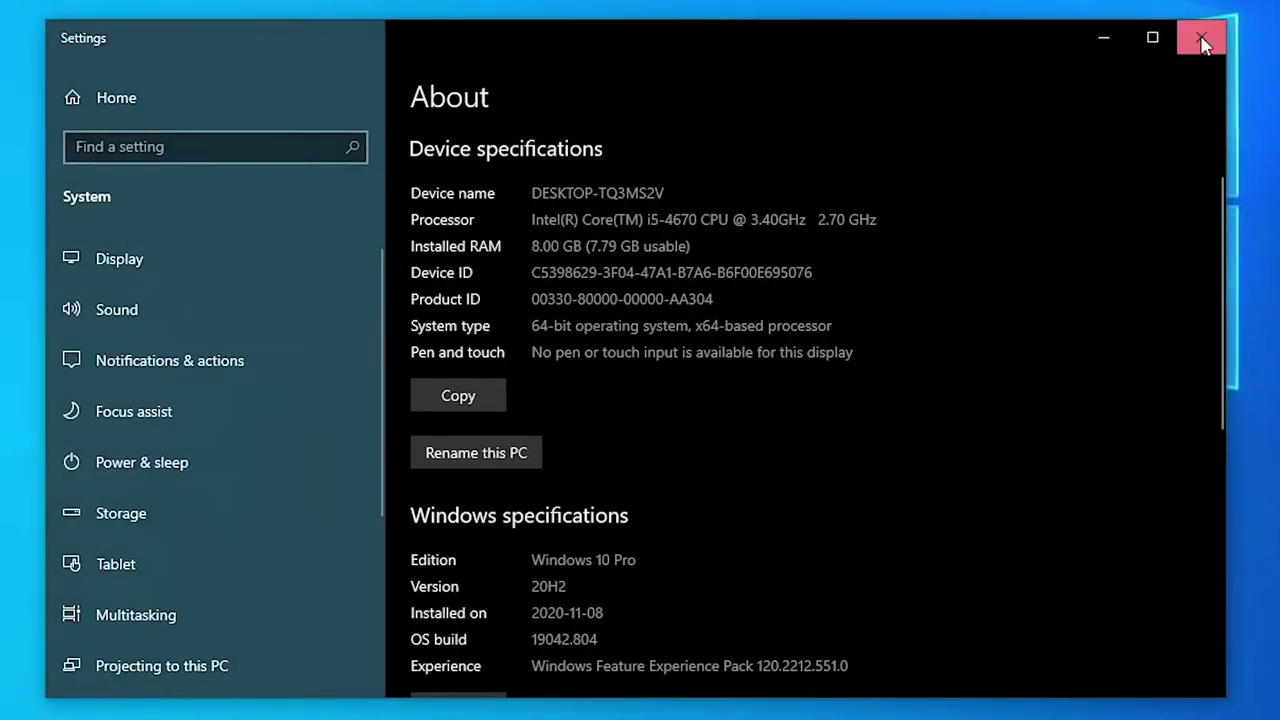
click(1201, 40)
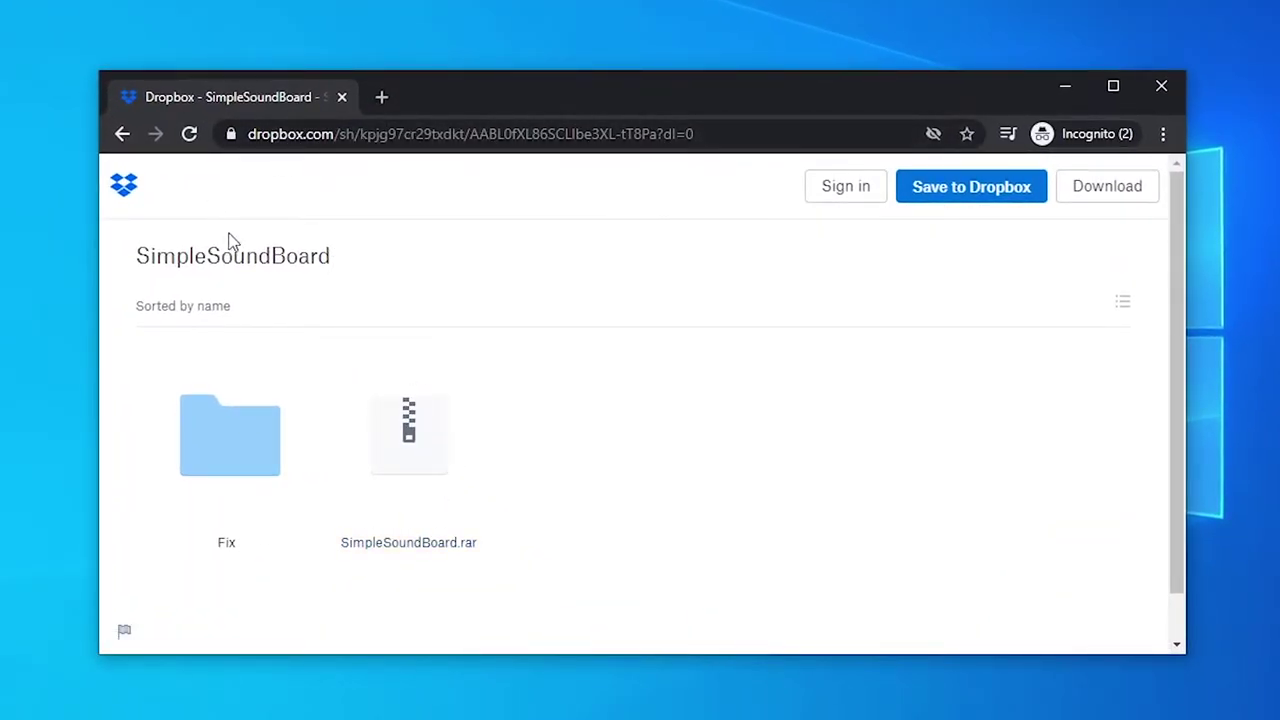
- Download the whole SimpleSoundBoard folder from Dropbox and place SimpleSoundBoard.zip on the desktop
drag(248, 134, 337, 134)
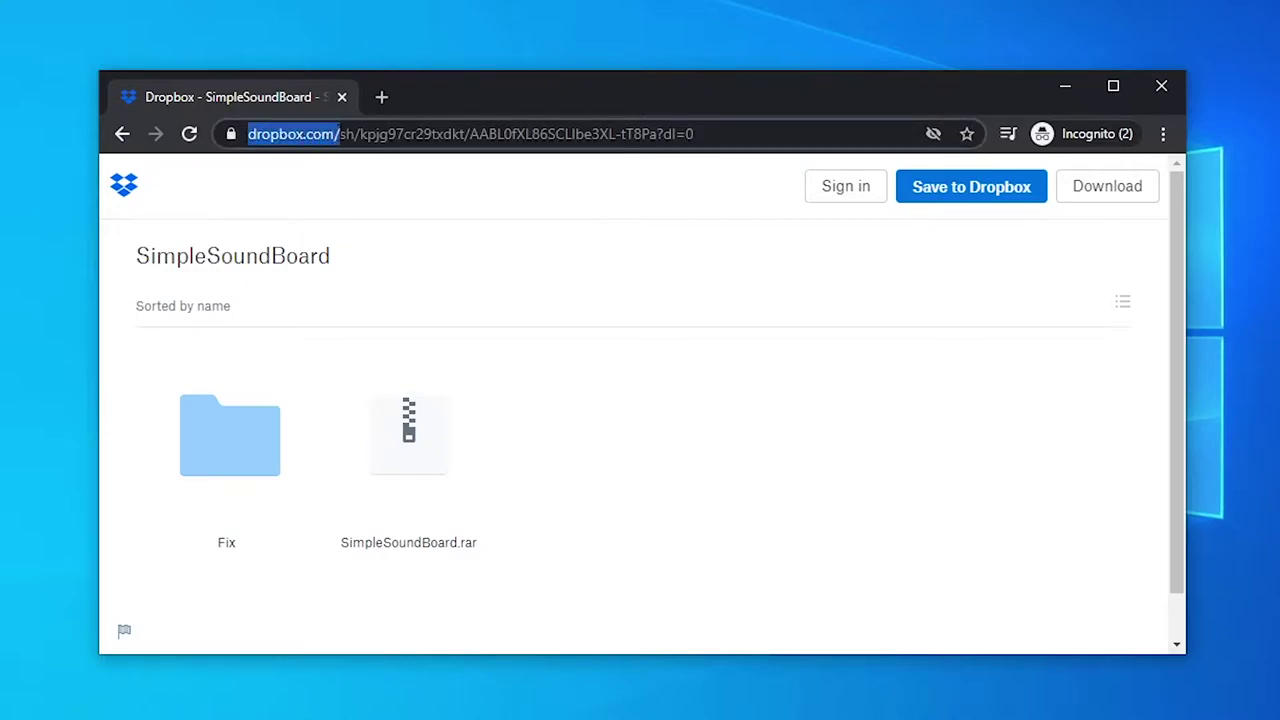
click(209, 500)
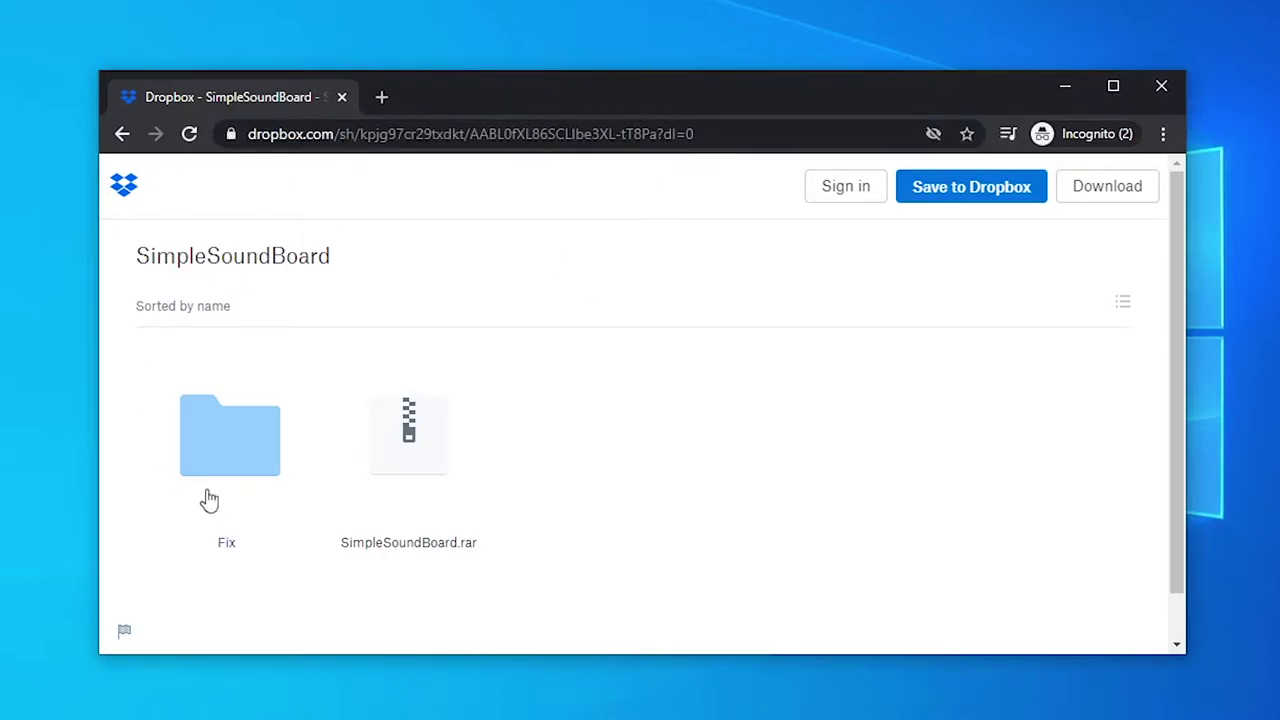
click(1114, 192)
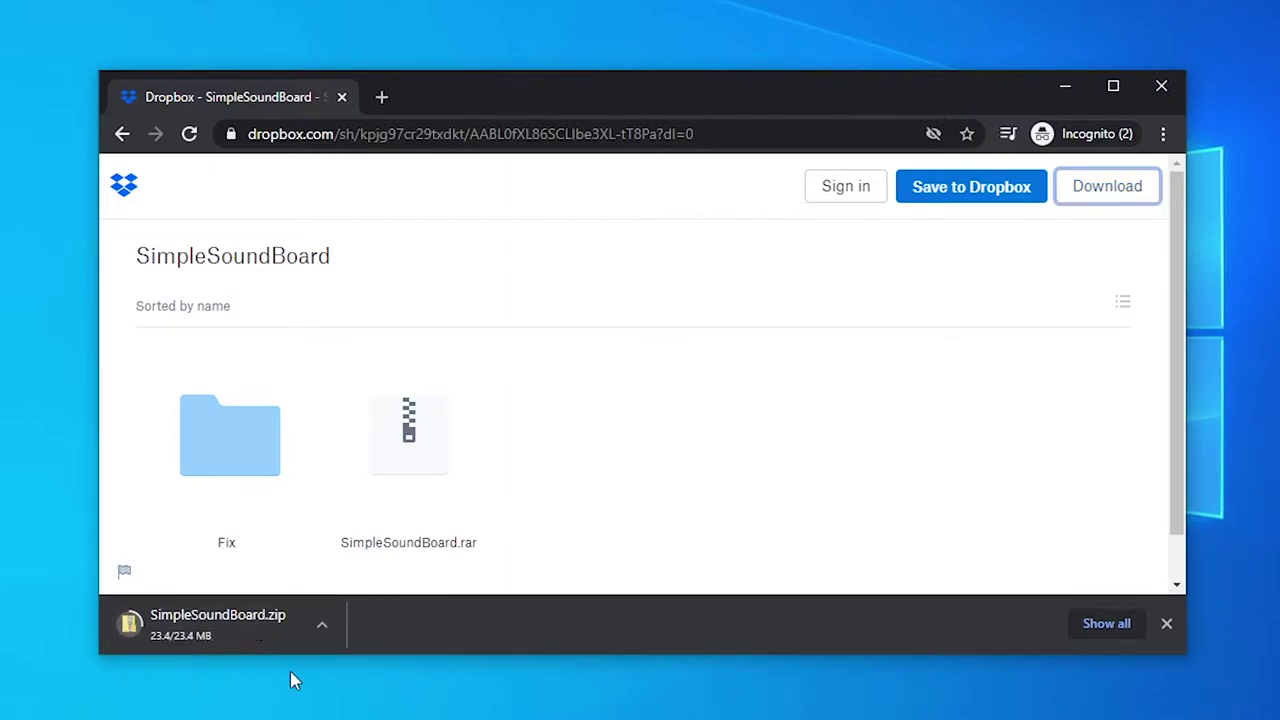
drag(220, 624, 10, 252)
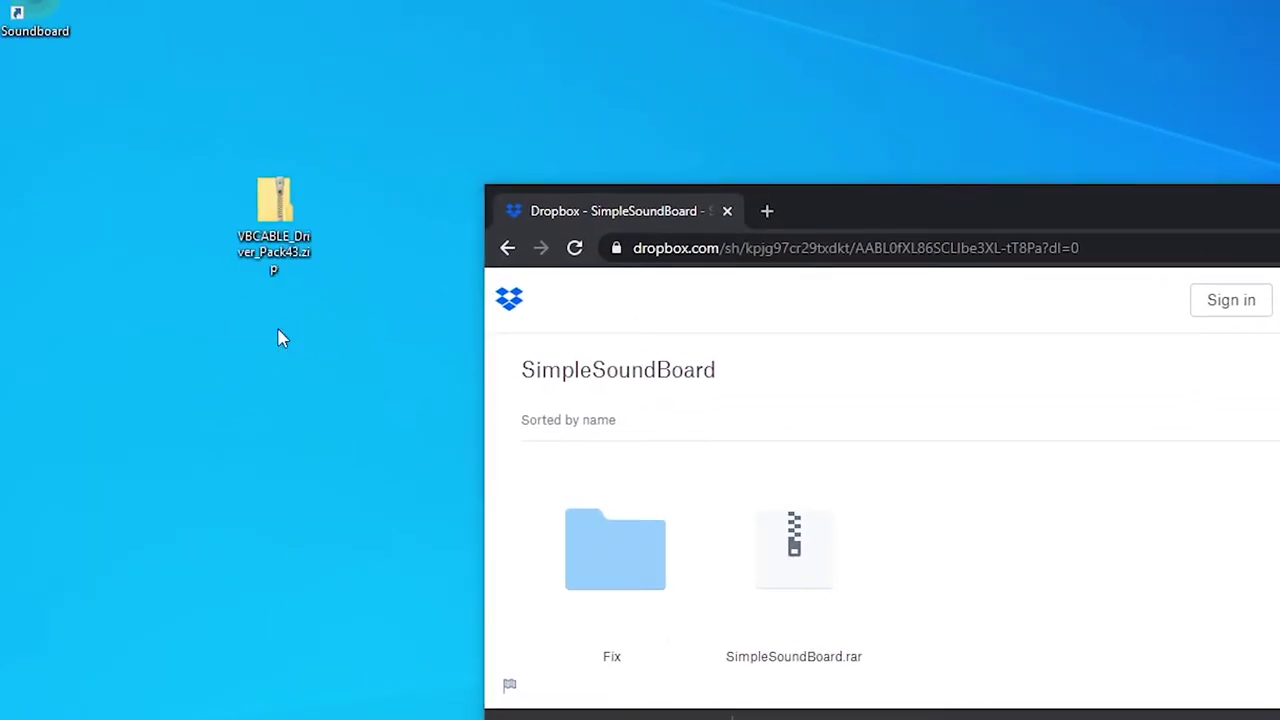
- Show the desktop and arrange the VBCABLE driver and SimpleSoundBoard archives side by side, away from the other icons
key(super+d)
click(296, 222)
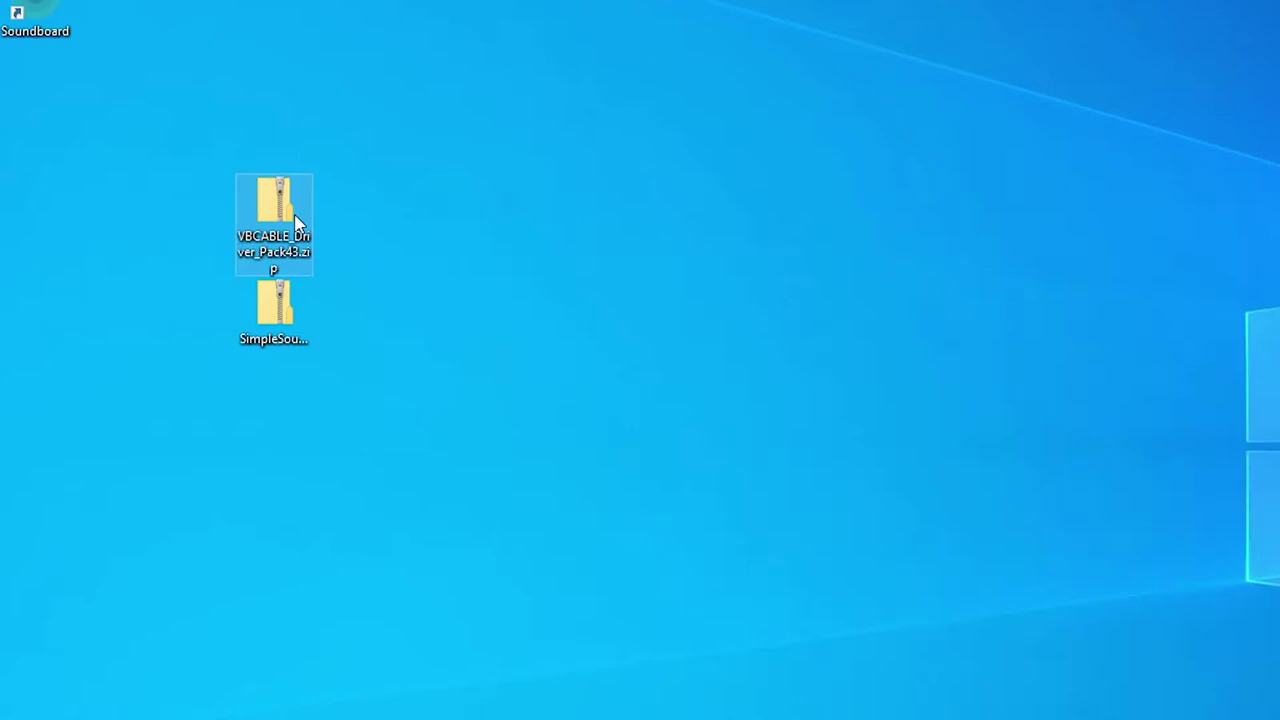
drag(284, 305, 892, 332)
drag(300, 226, 490, 270)
drag(275, 200, 683, 305)
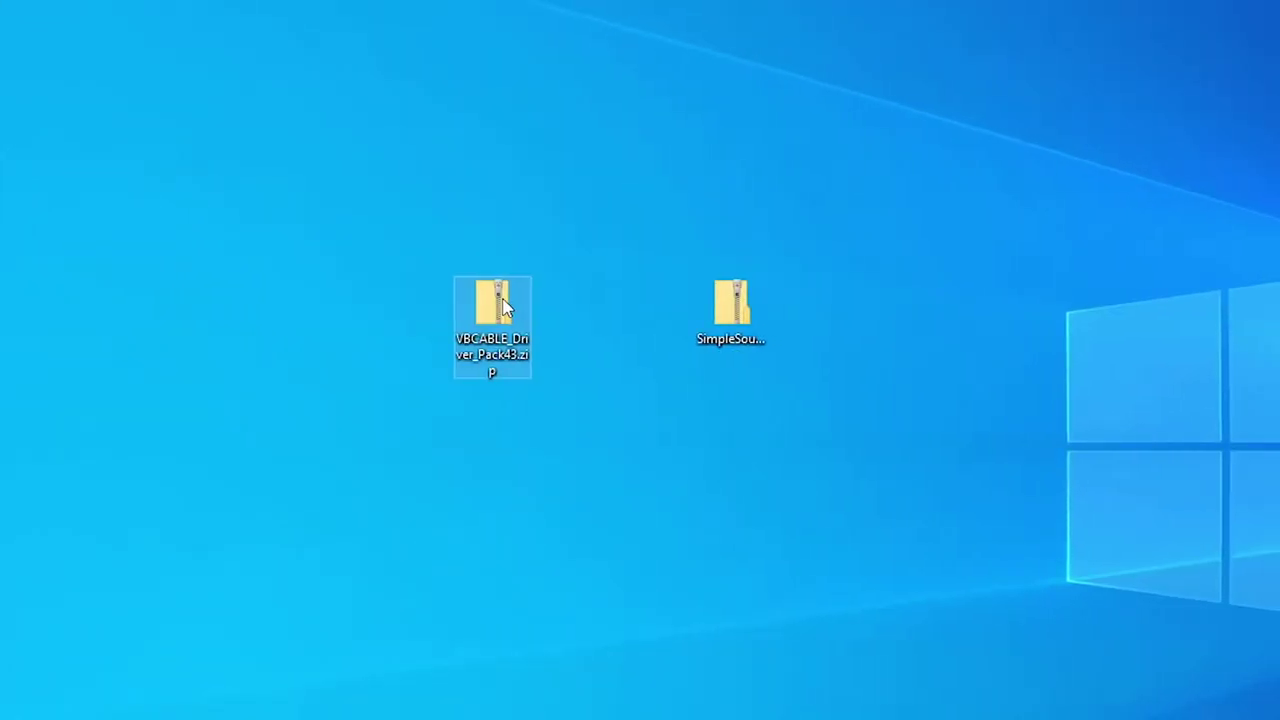
- Extract VBCABLE_Driver_Pack43.zip to a VBCABLE_Driver_Pack43 folder on the desktop and show the extracted files
click(468, 295)
right_click(497, 314)
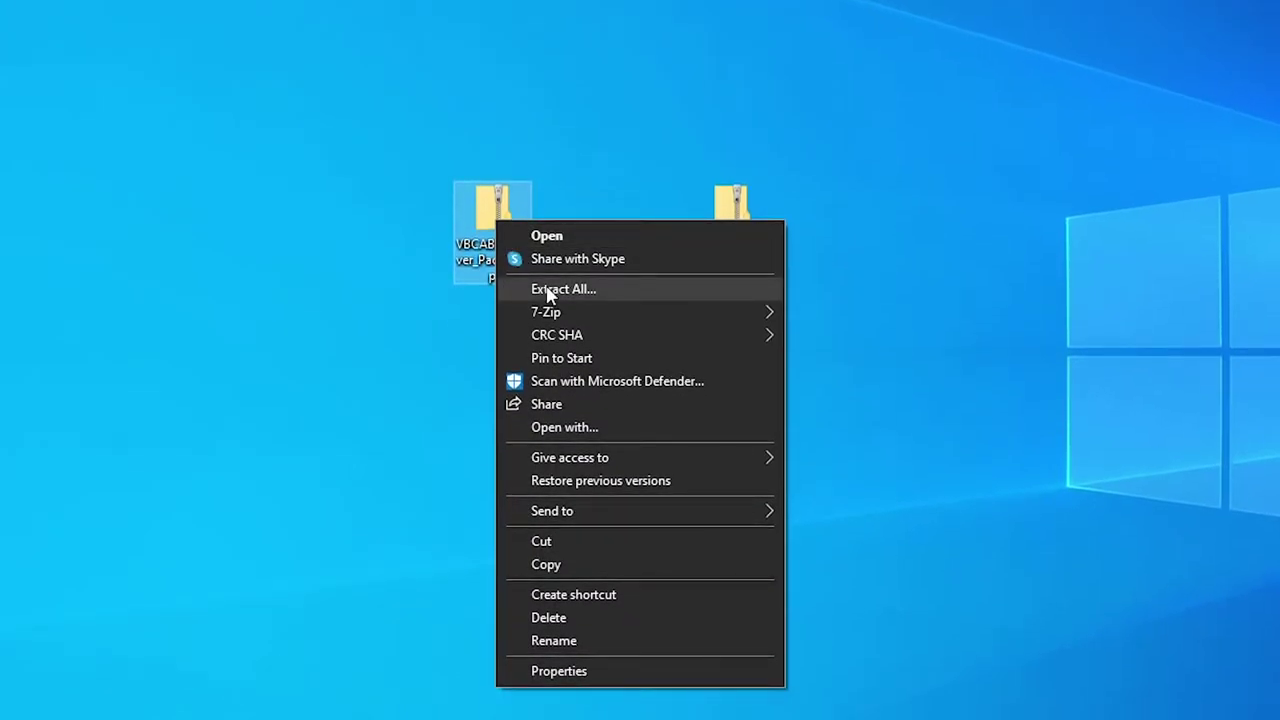
click(549, 290)
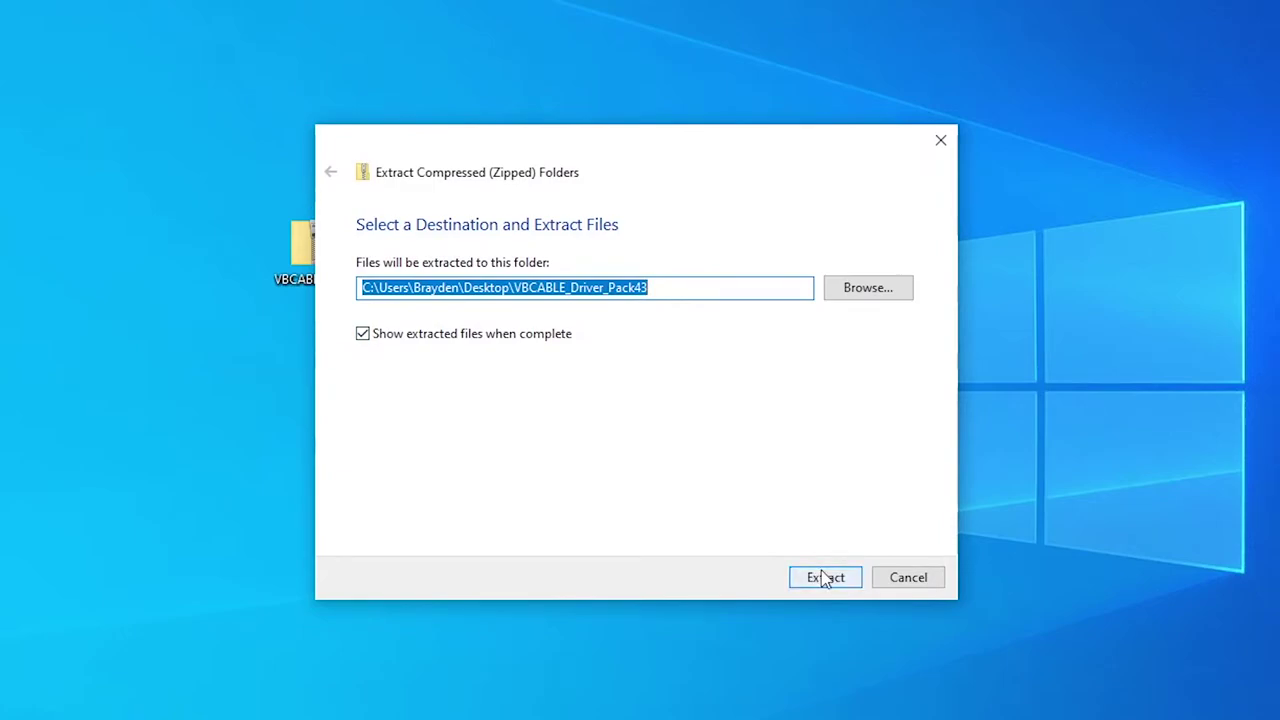
click(825, 578)
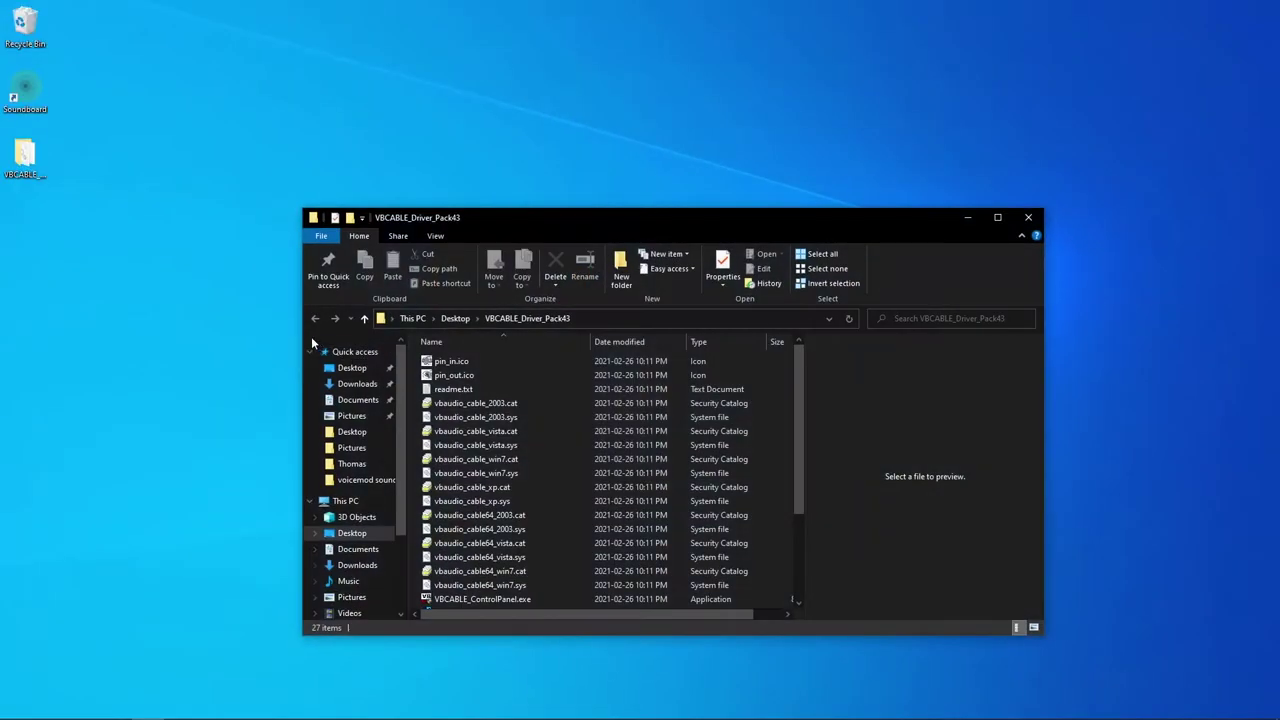
- Move the extracted VBCABLE_Driver_Pack43 folder clear of its window and delete the original driver zip from the desktop
drag(24, 152, 232, 335)
drag(449, 218, 647, 214)
drag(229, 345, 386, 266)
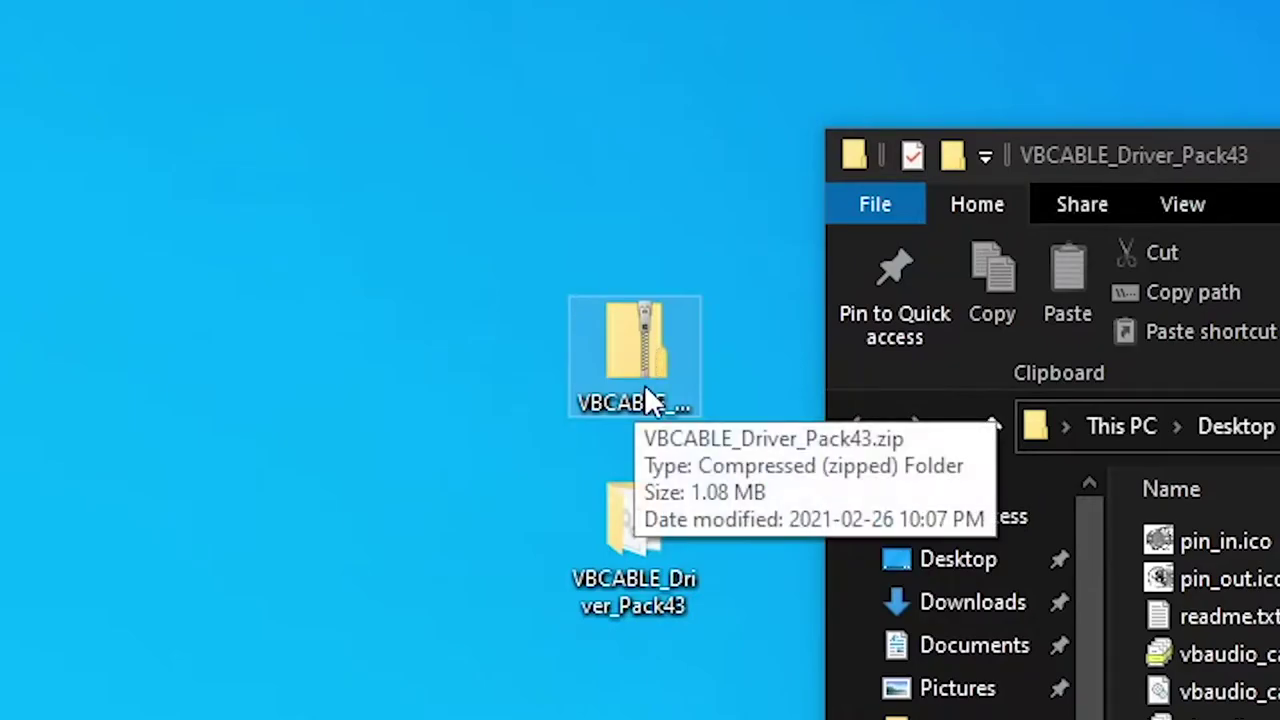
key(Delete)
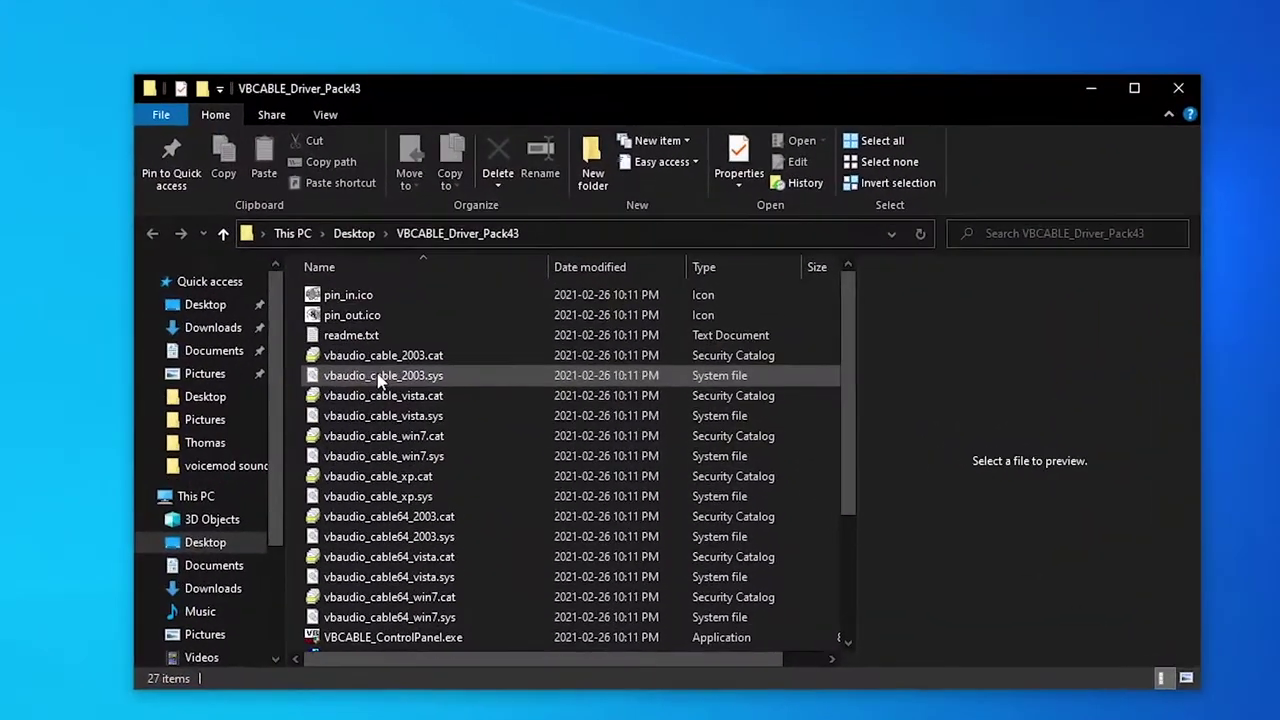
- Run VBCABLE_Setup_x64.exe from the extracted driver folder as administrator
scroll(536, 414, down, 3)
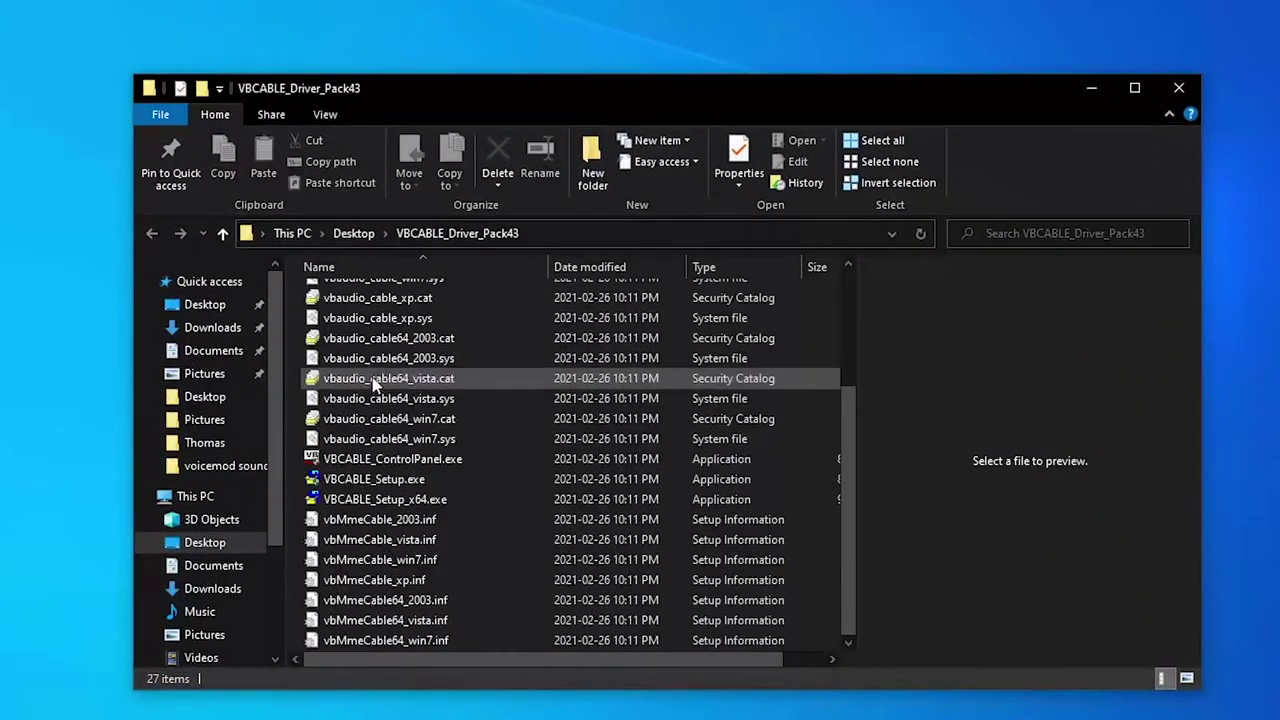
right_click(393, 500)
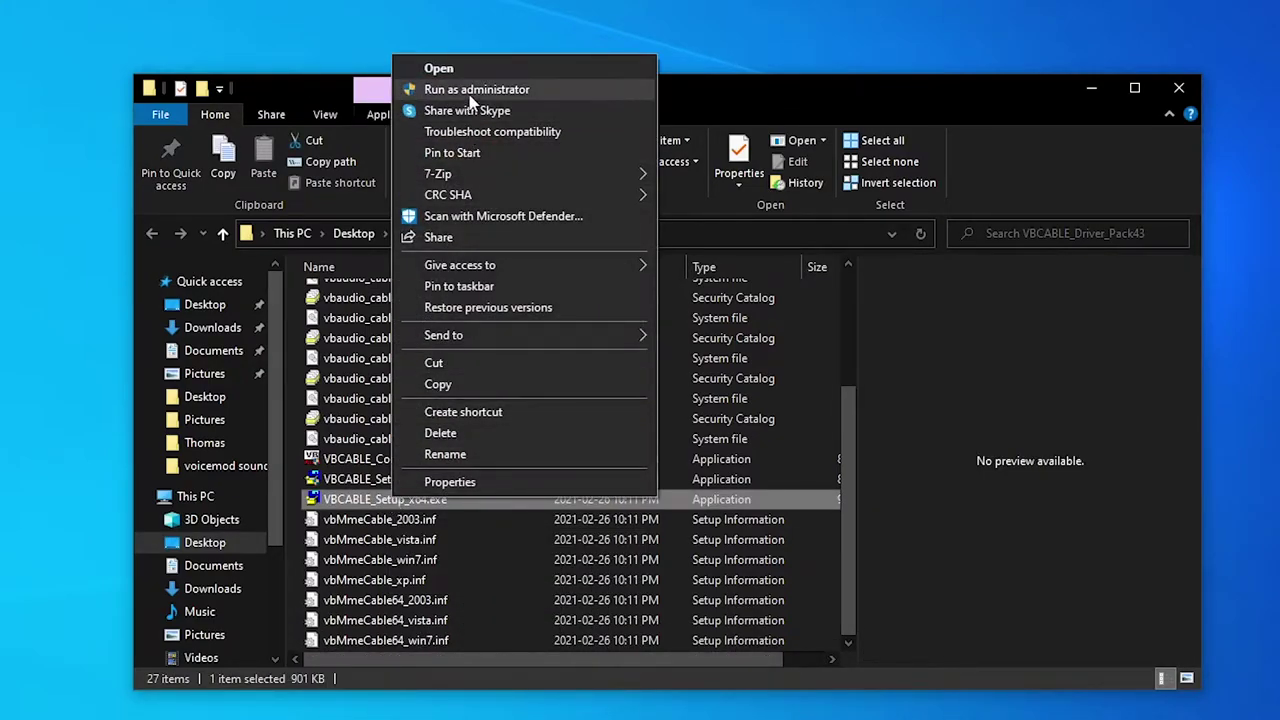
click(471, 92)
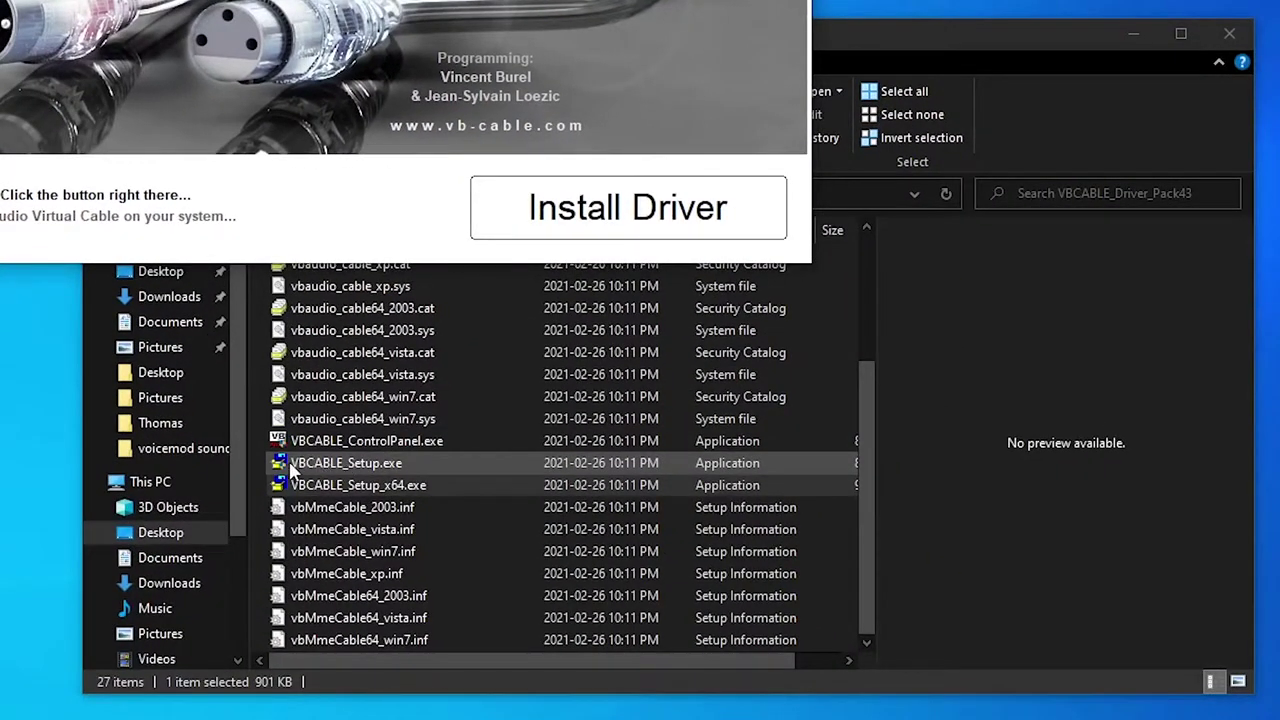
- Run VBCABLE_Setup.exe as administrator, install the VB-Audio Virtual Cable driver and dismiss the installation message
right_click(364, 465)
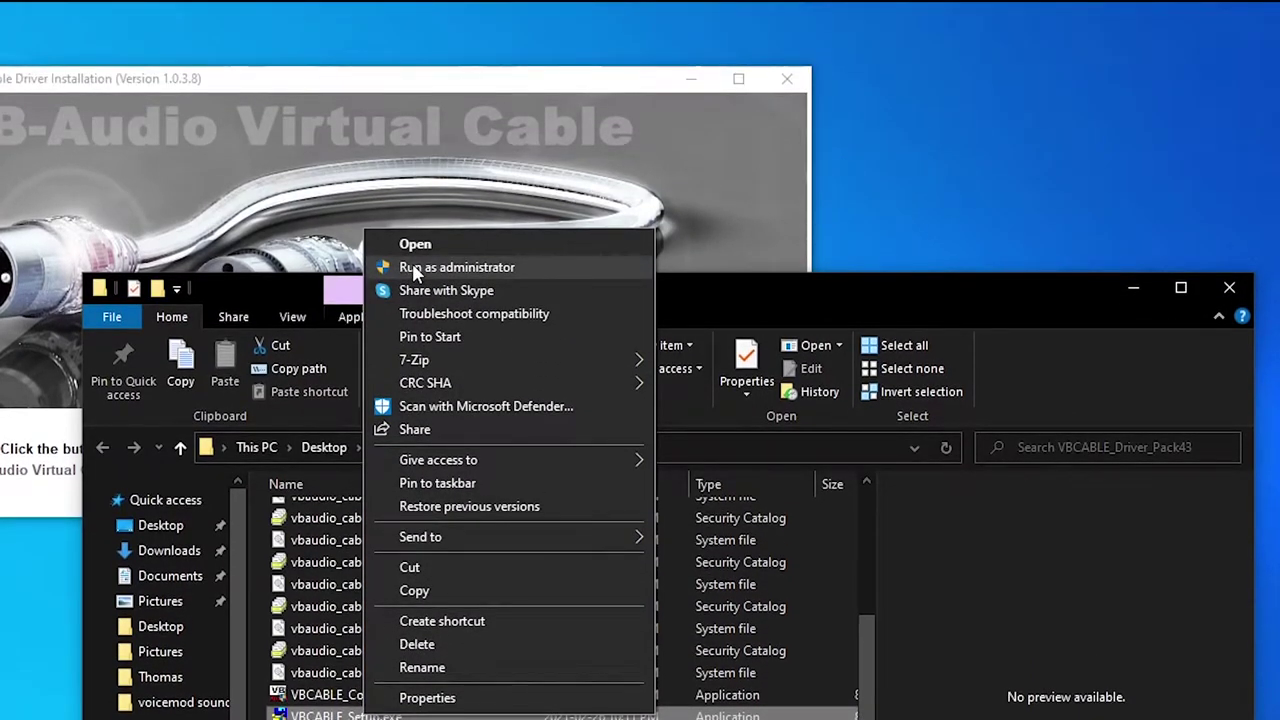
click(415, 268)
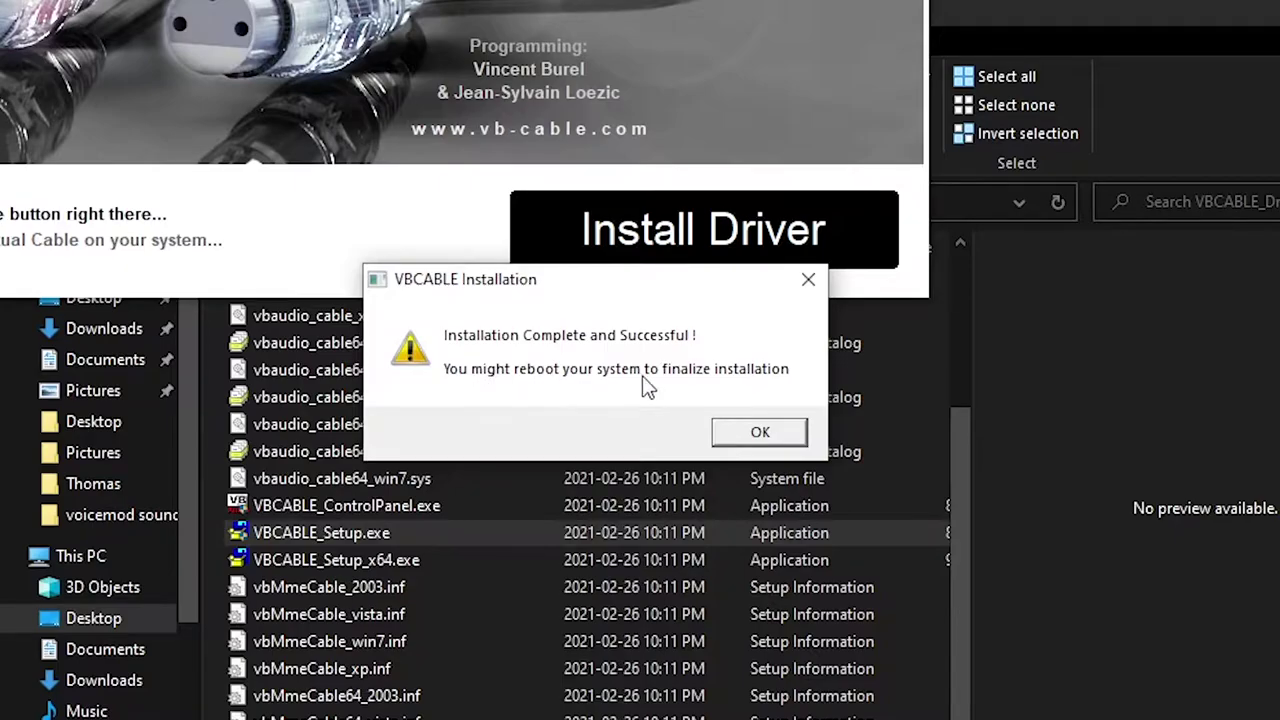
click(744, 432)
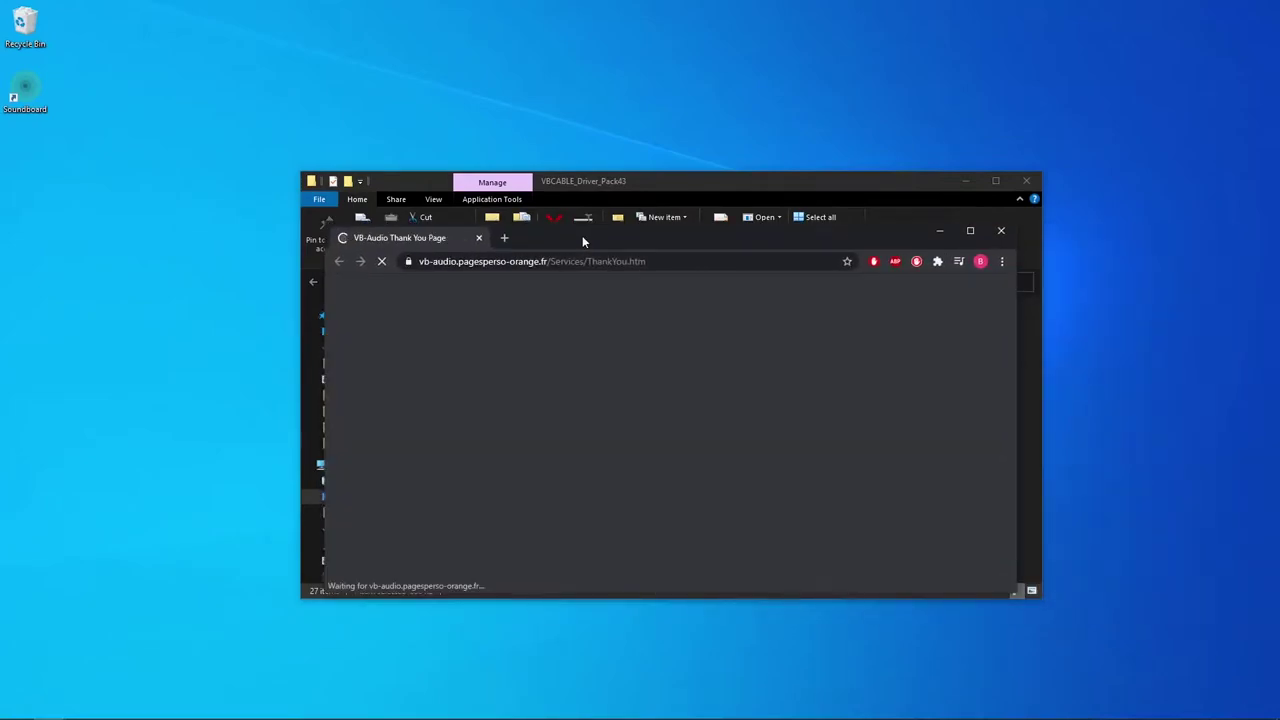
- Close the VB-Audio thank-you page and the driver folder window, and delete the VBCABLE_Driver_Pack43 folder from the desktop
drag(582, 240, 1077, 276)
key(ctrl+w)
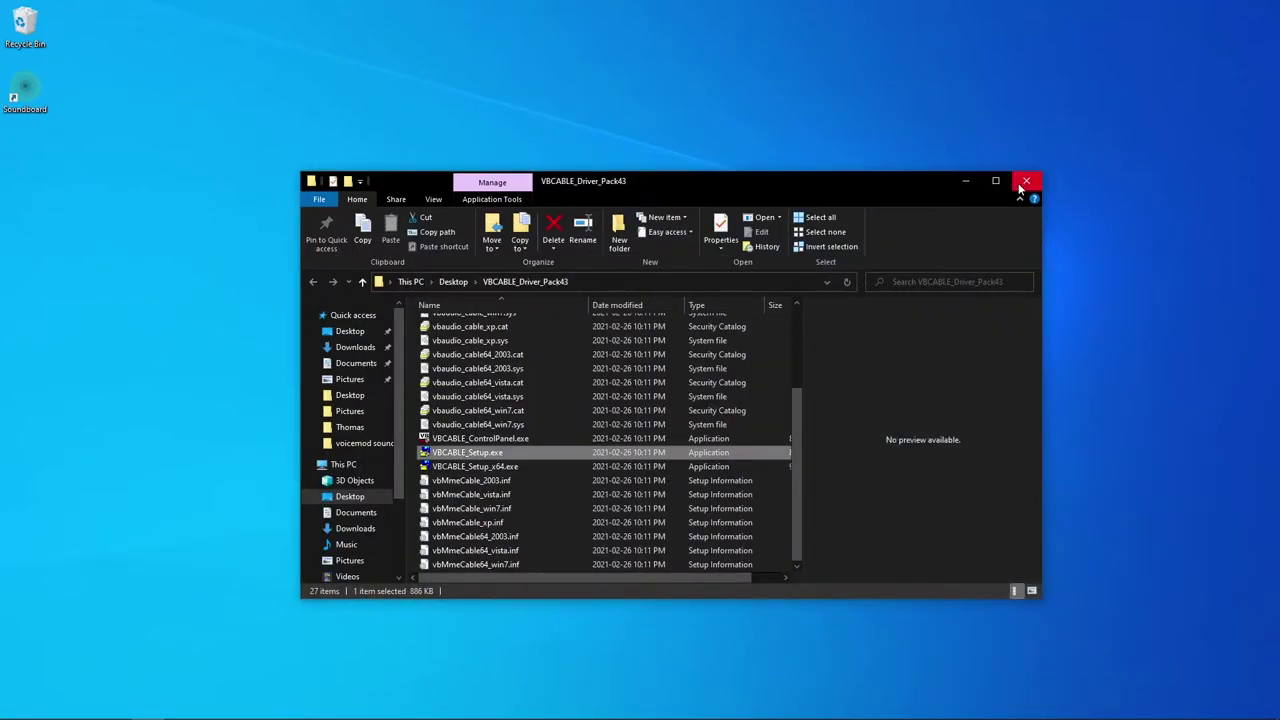
click(1025, 182)
drag(499, 395, 375, 313)
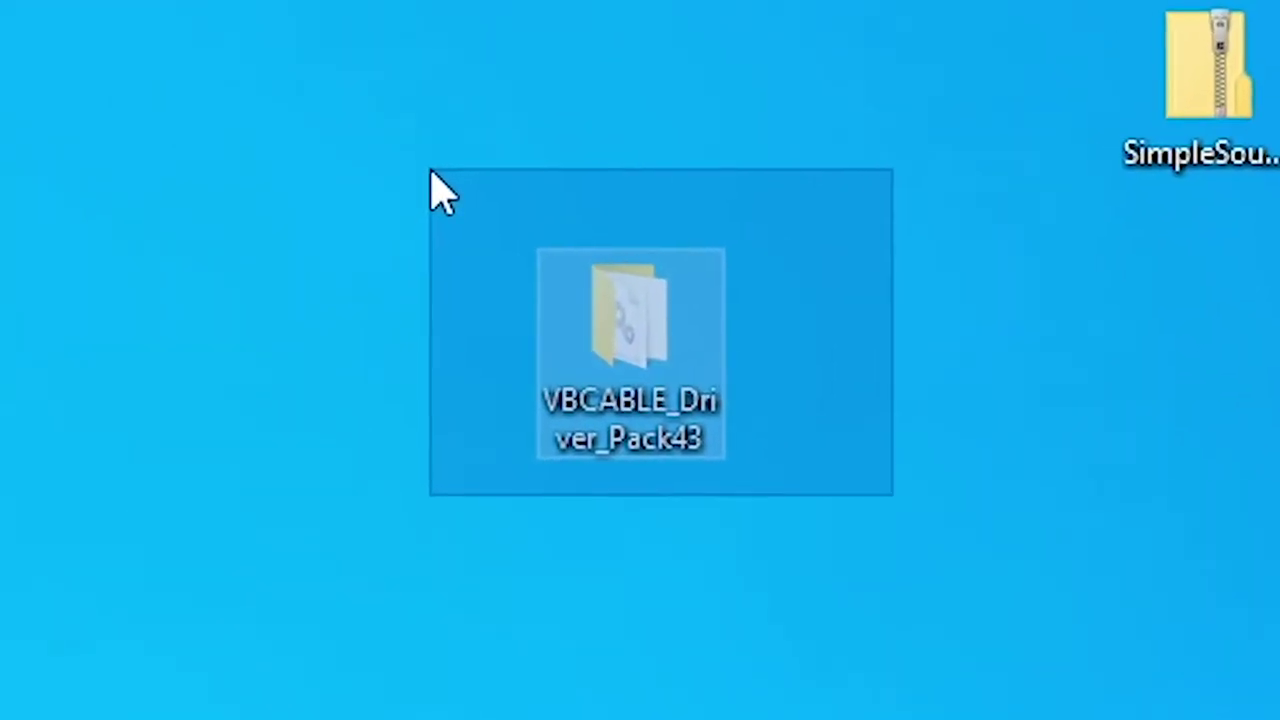
drag(432, 190, 471, 234)
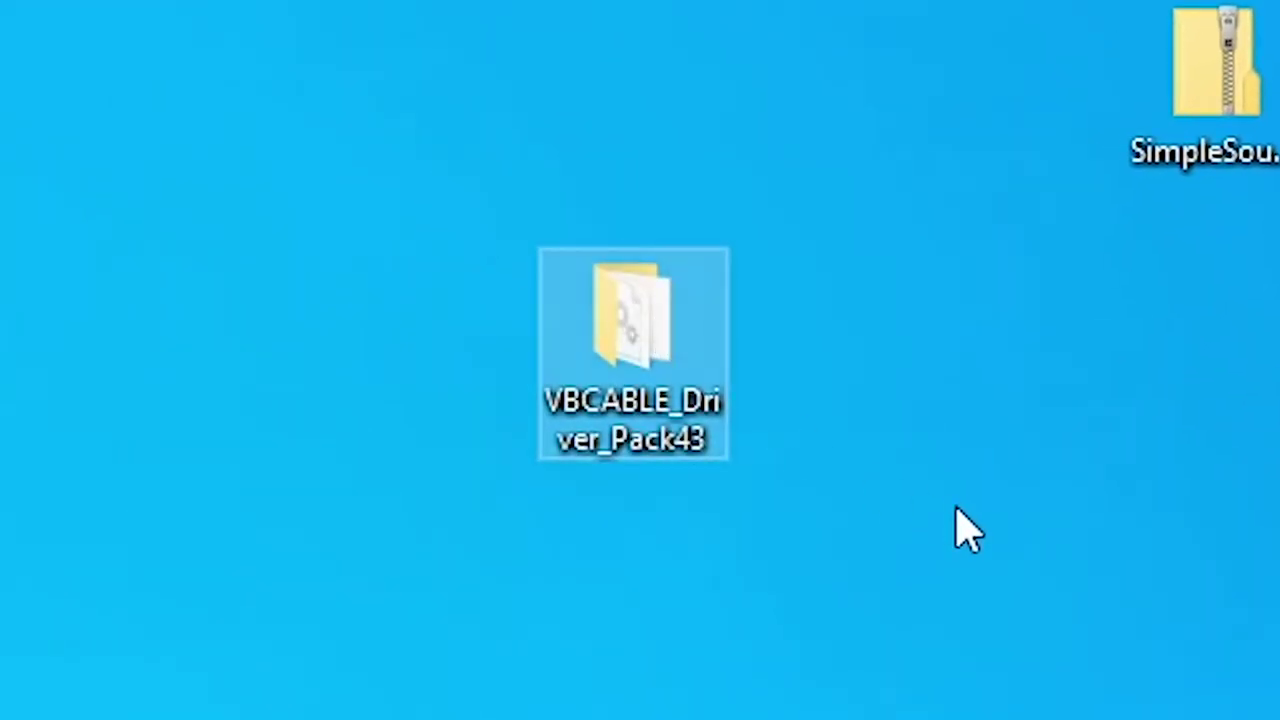
key(Delete)
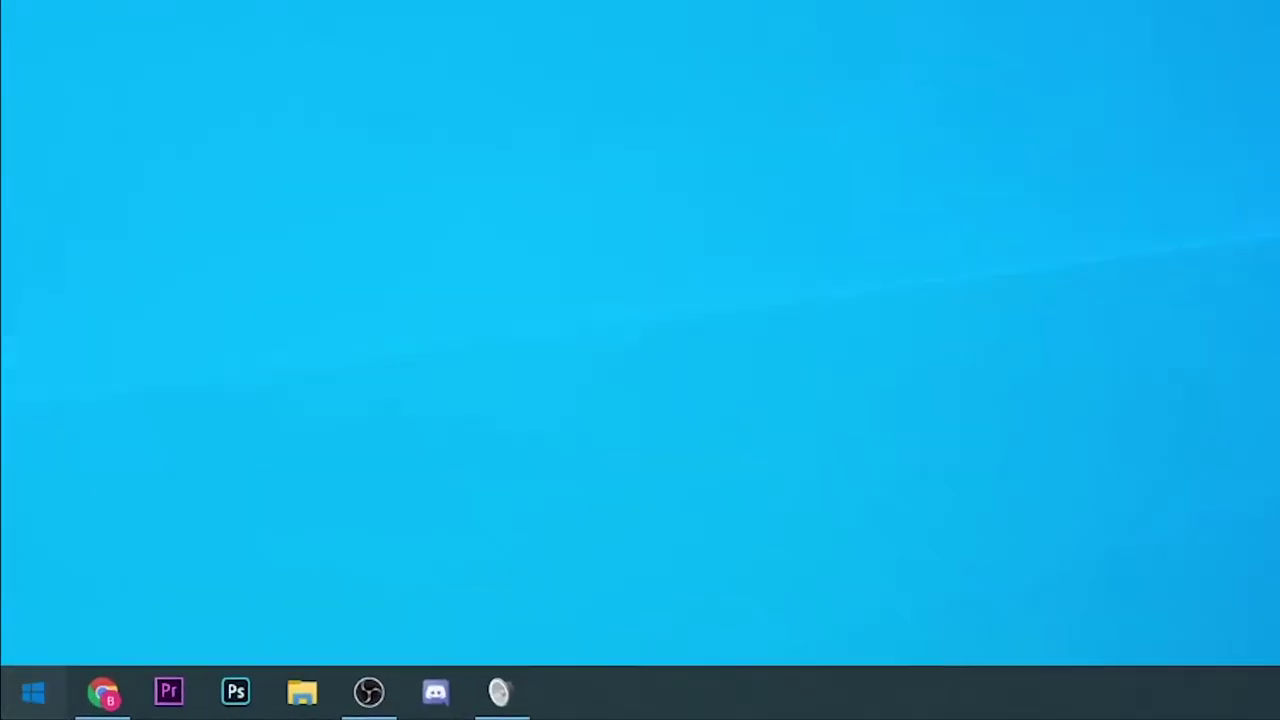
- Restart the computer
click(16, 705)
click(17, 676)
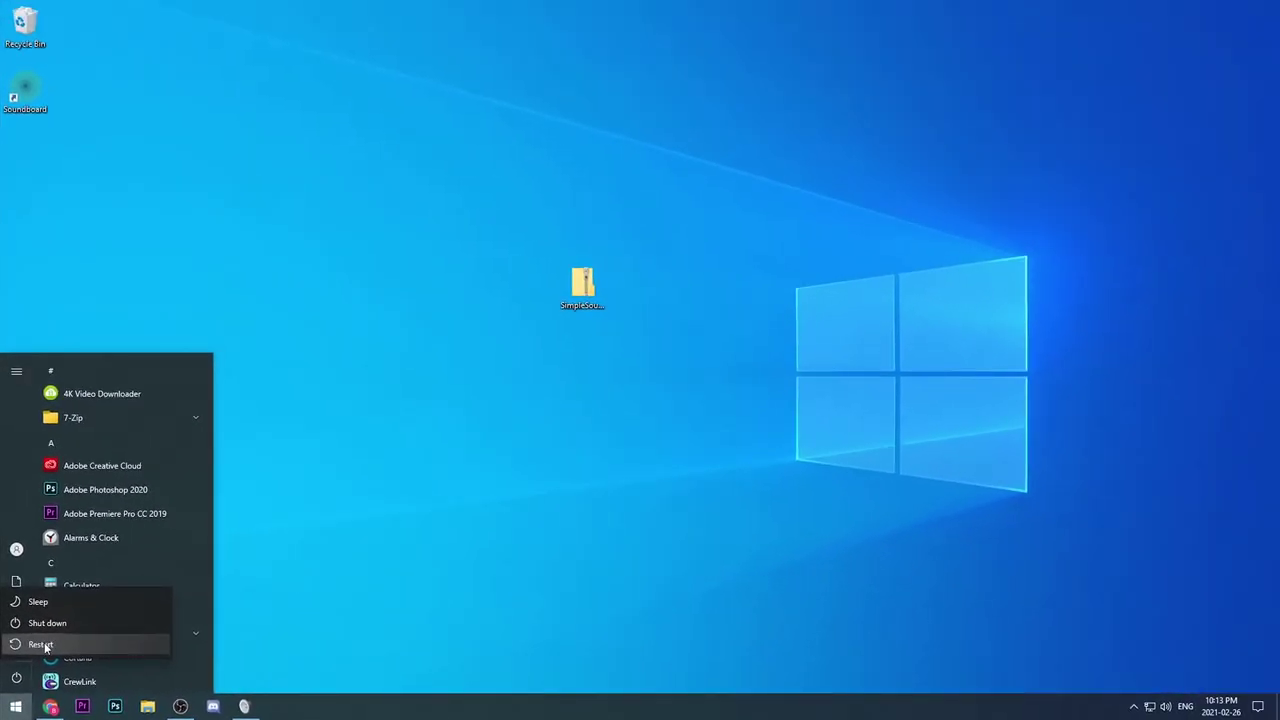
click(40, 645)
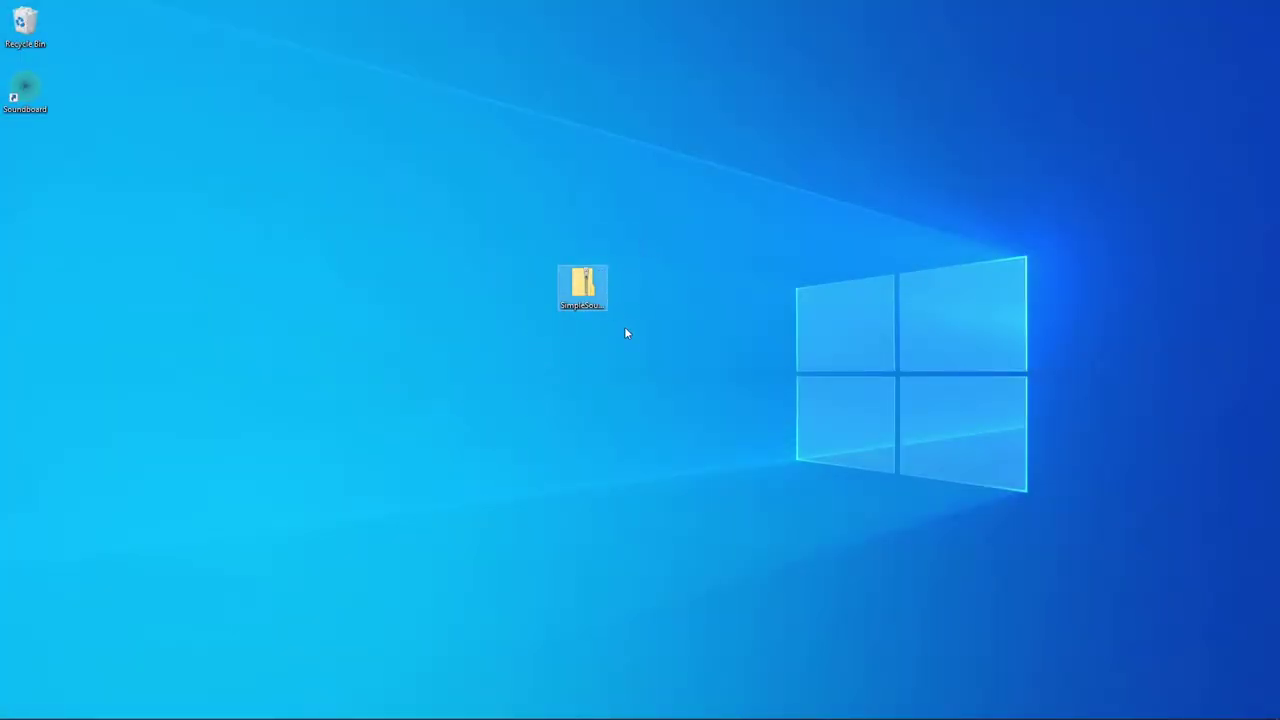
- Extract SimpleSoundBoard.zip to a SimpleSoundBoard folder on the desktop with the Windows extractor
click(597, 308)
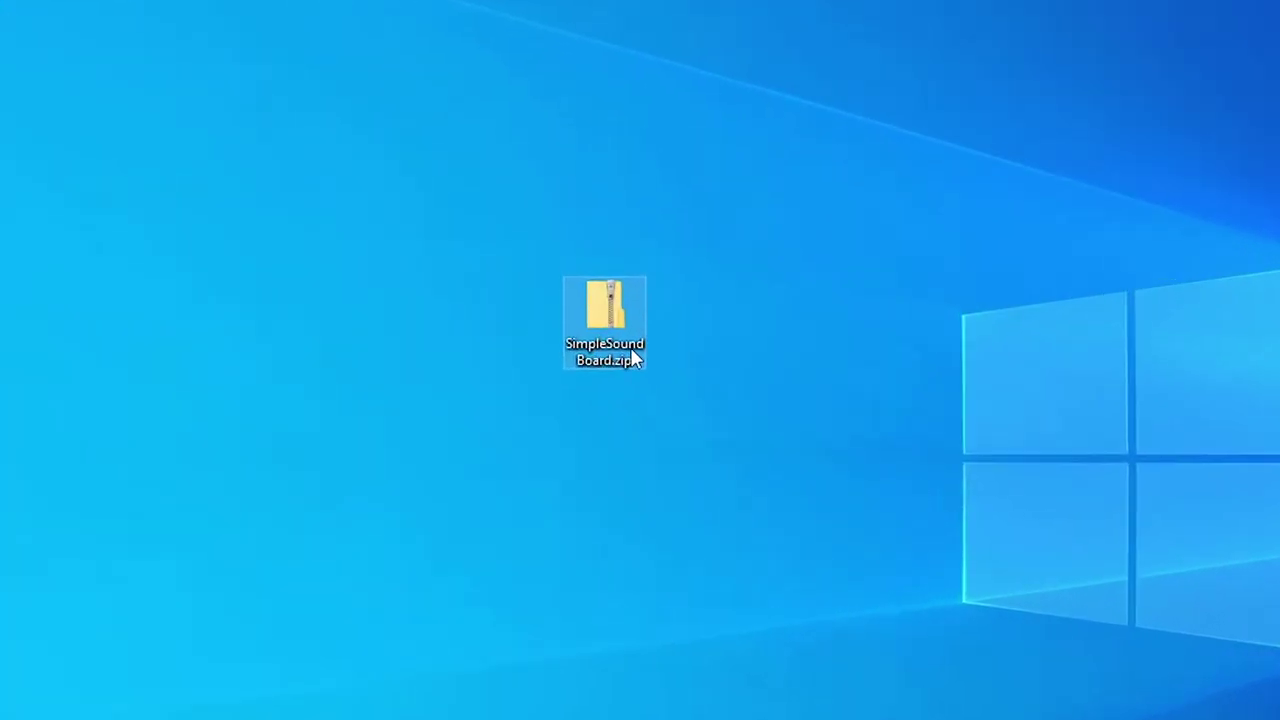
right_click(609, 314)
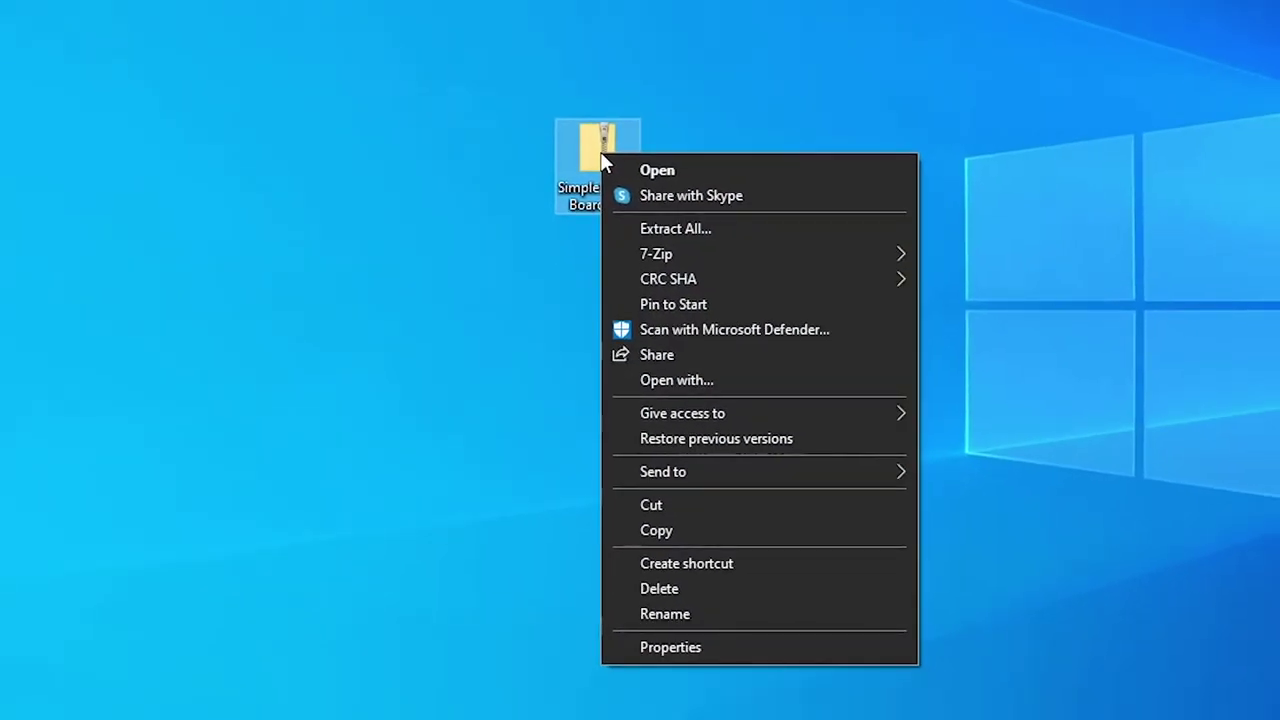
click(650, 228)
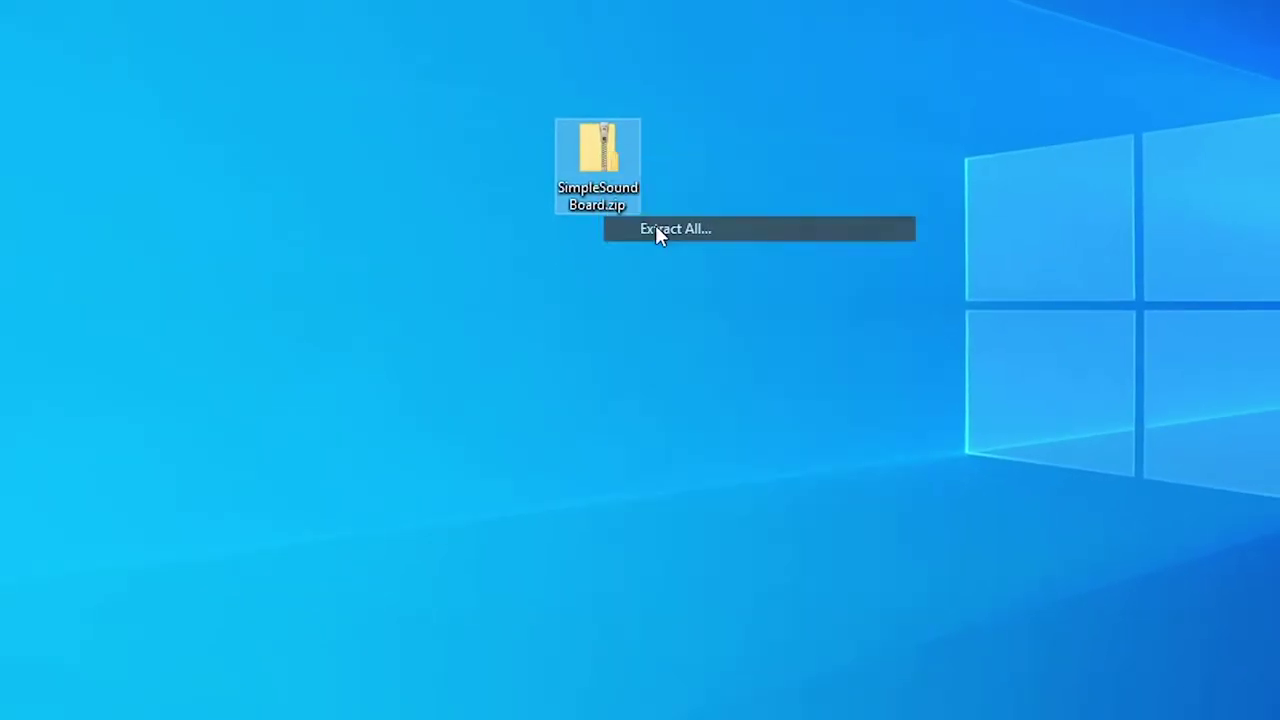
click(848, 591)
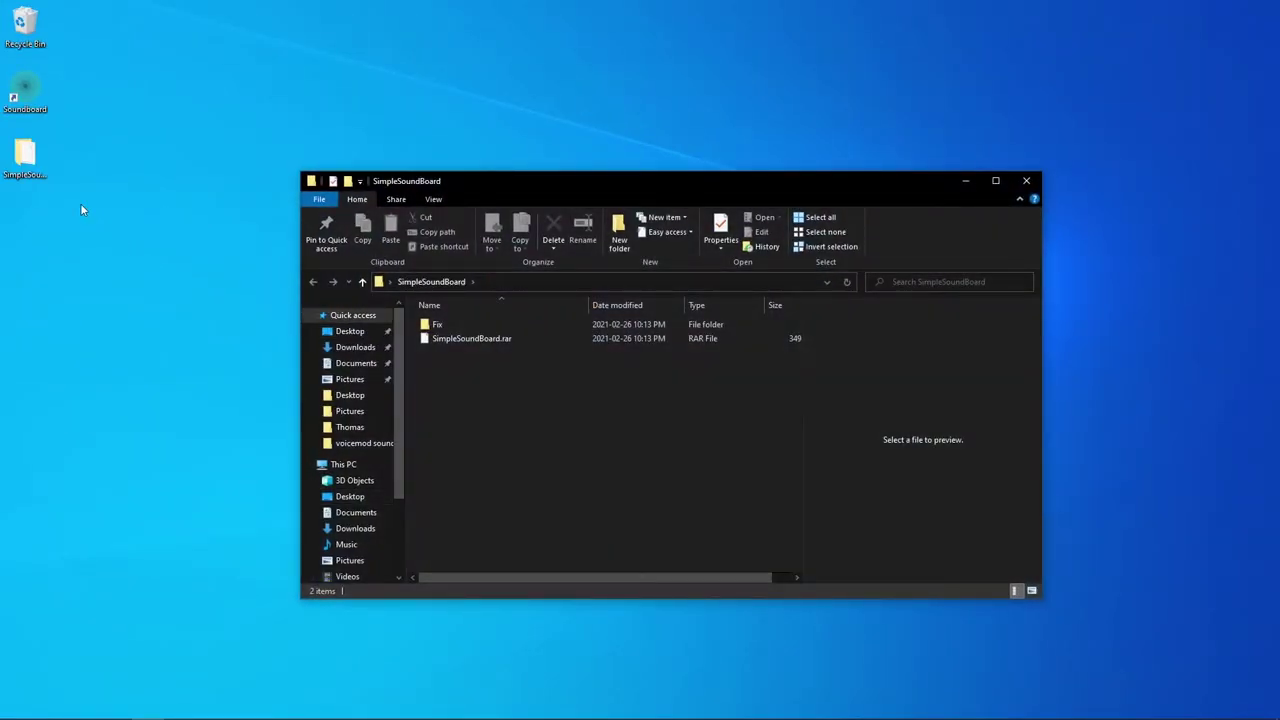
- Move the extracted SimpleSoundBoard folder and its window clear of the zip, and delete SimpleSoundBoard.zip from the desktop
drag(25, 155, 285, 365)
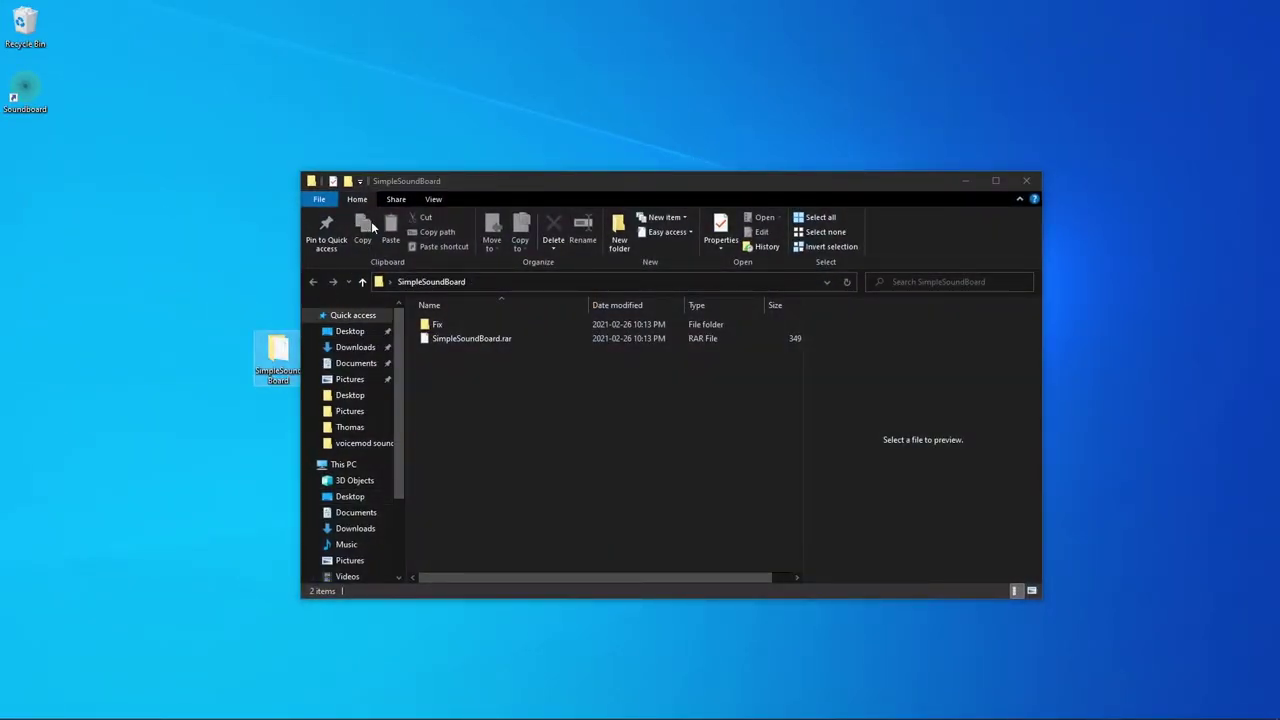
drag(393, 181, 560, 368)
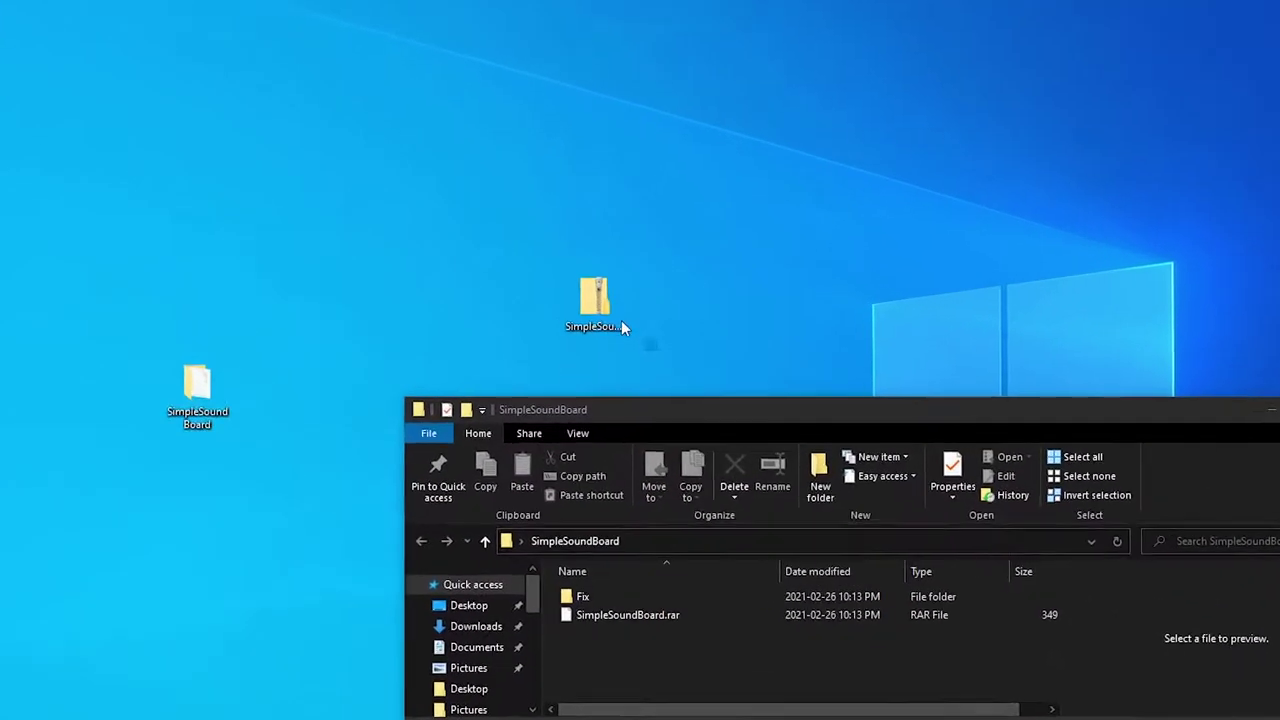
click(621, 326)
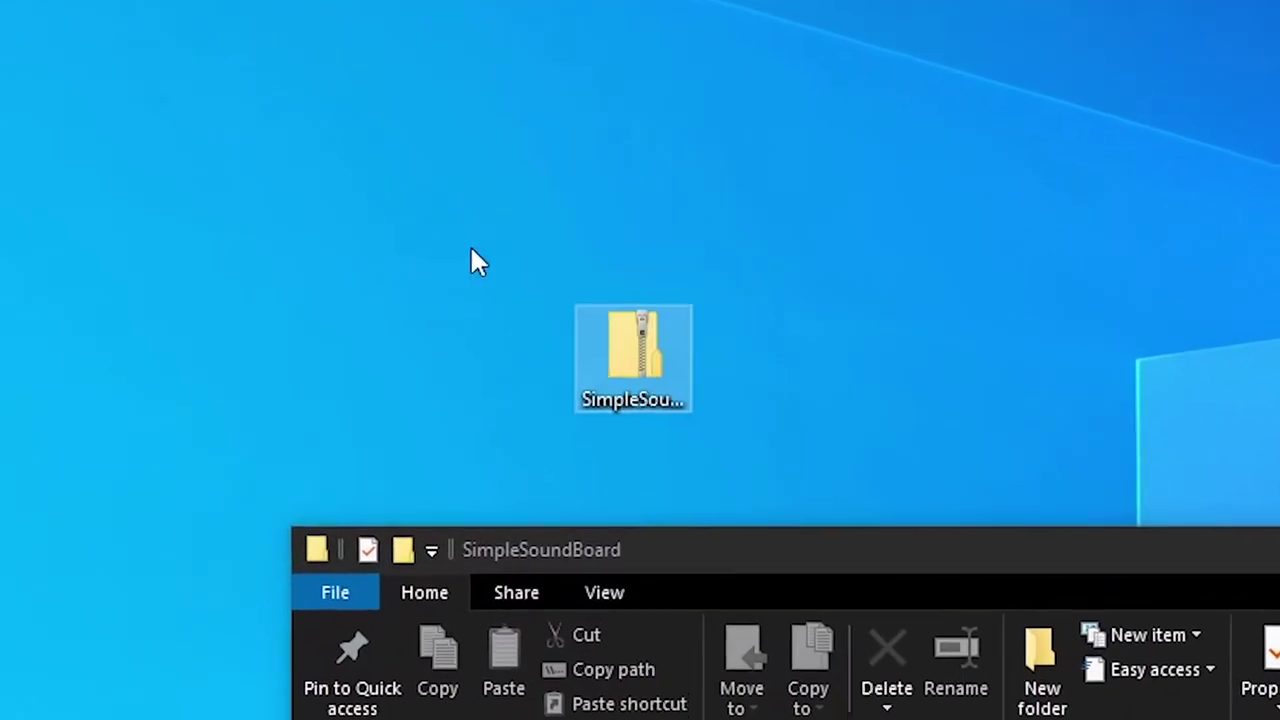
key(Delete)
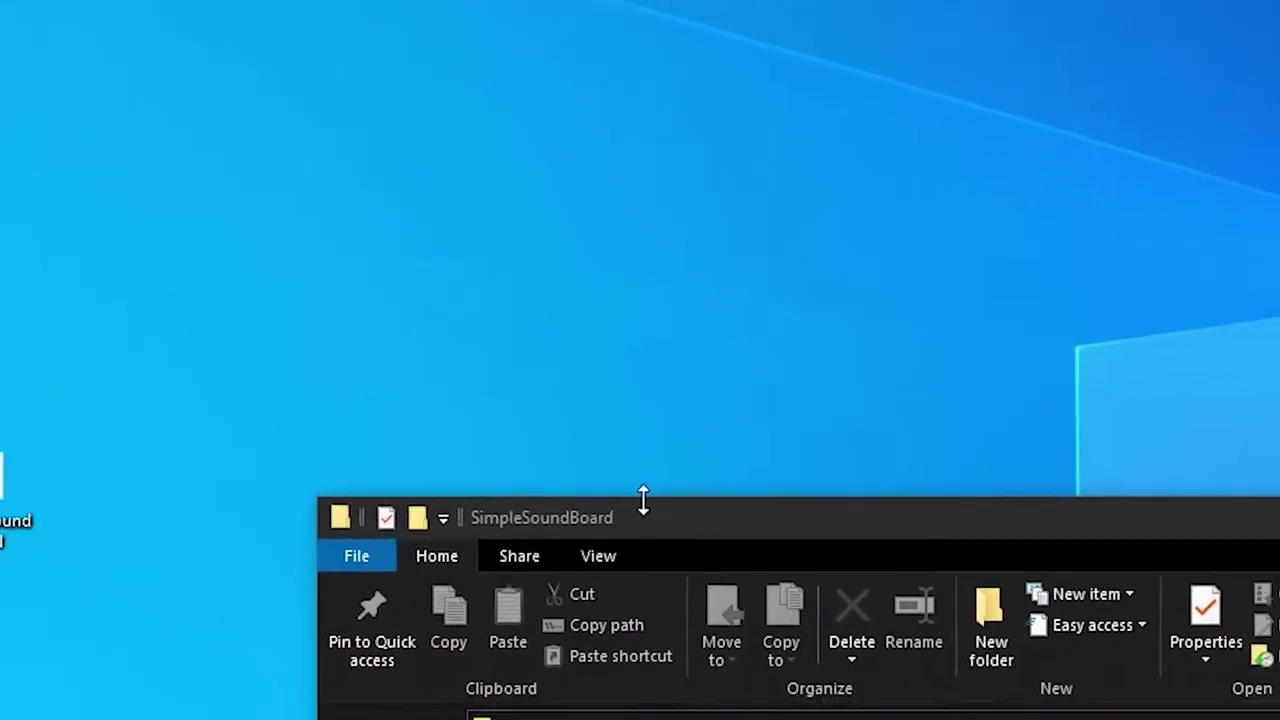
mouse_move(643, 497)
mouse_down()
mouse_move(643, 460)
mouse_move(643, 499)
mouse_up()
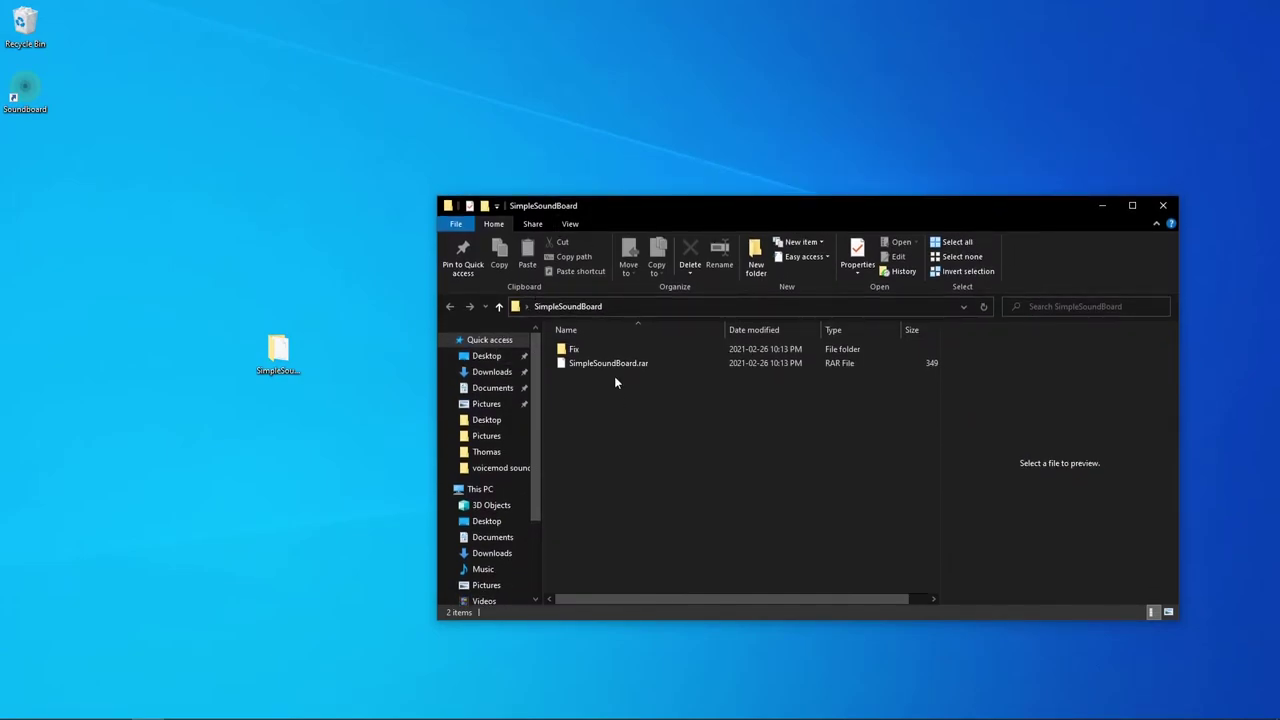
- Extract SimpleSoundBoard.rar with 7-Zip into a SimpleSoundBoard subfolder, keeping the default extraction options
right_click(612, 365)
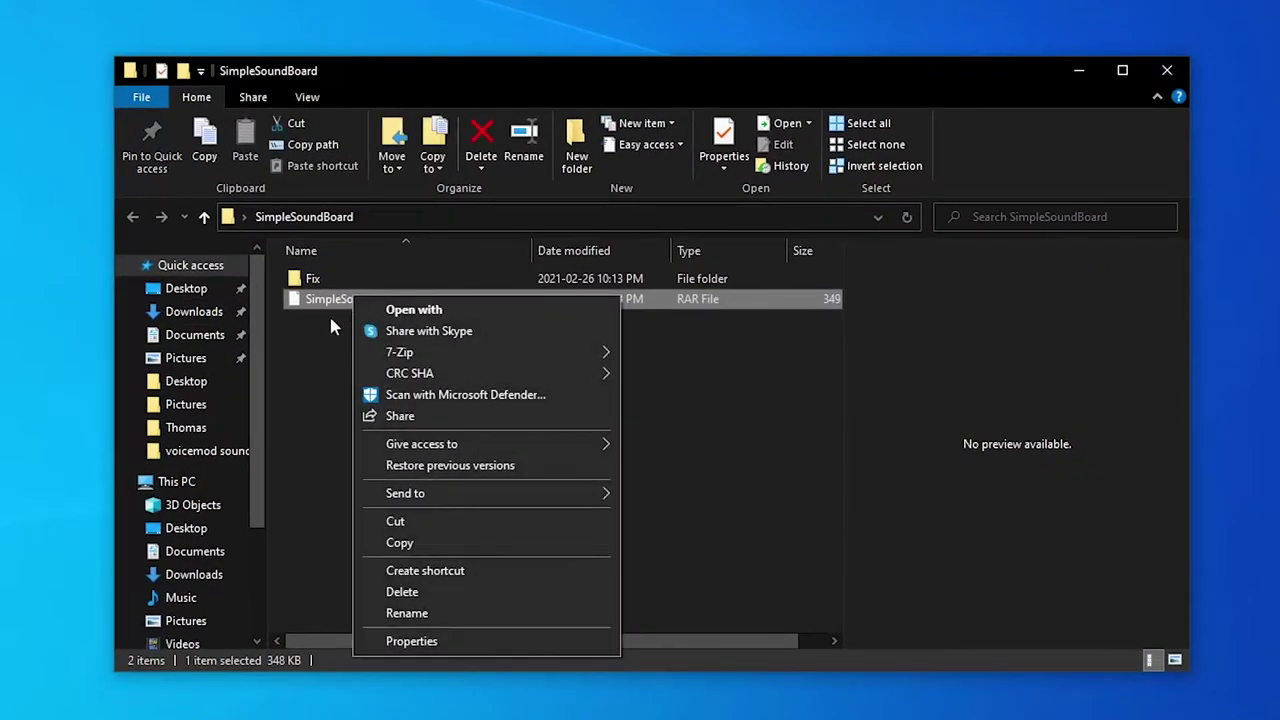
key(Escape)
click(367, 301)
right_click(366, 300)
mouse_move(403, 353)
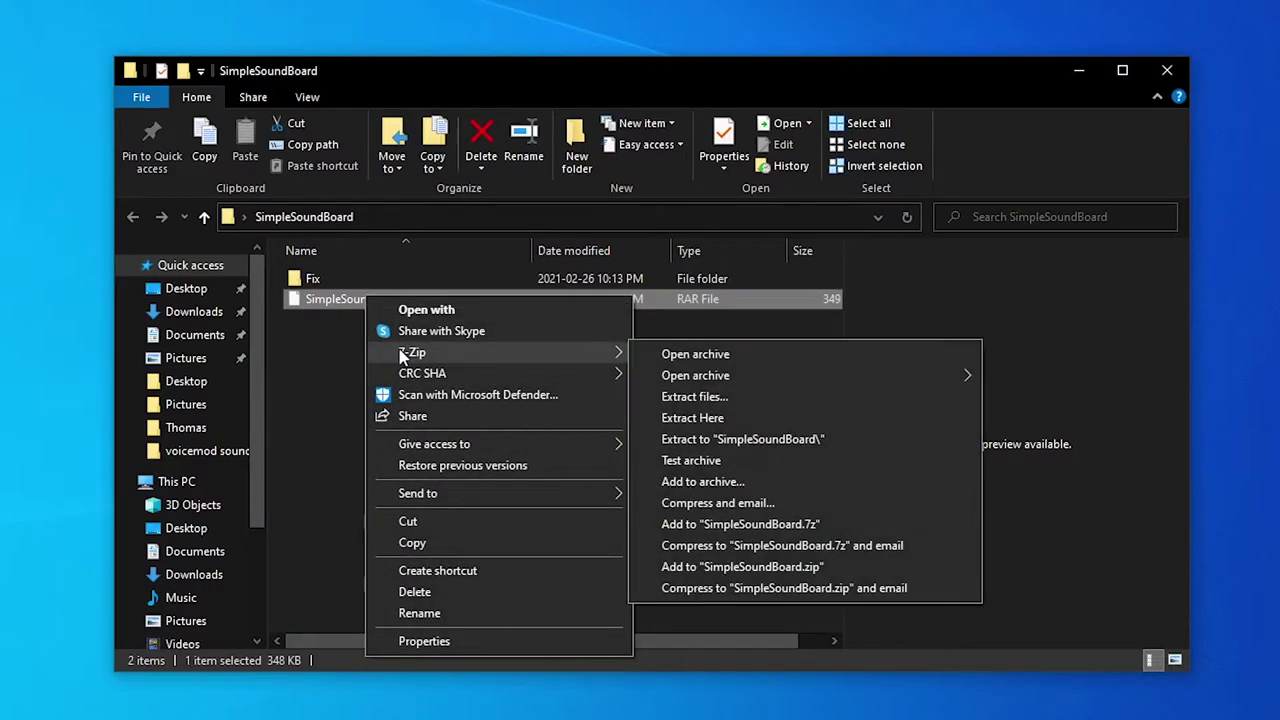
click(717, 397)
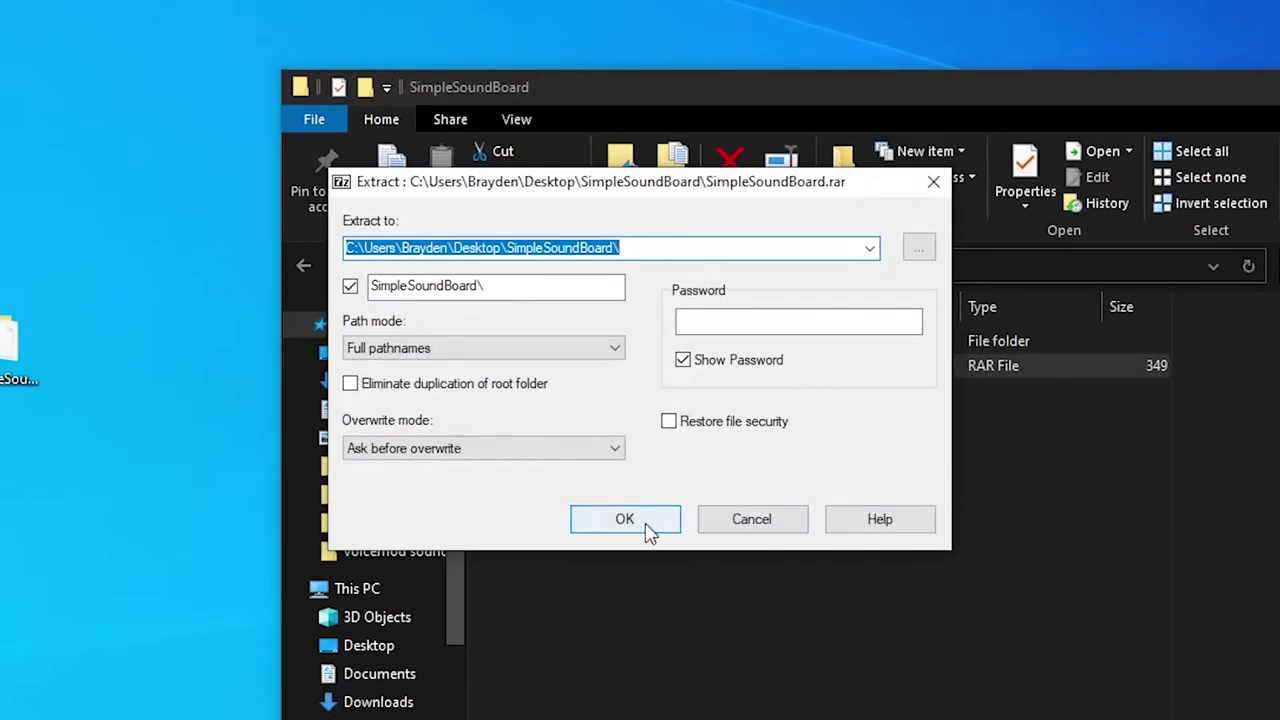
click(490, 460)
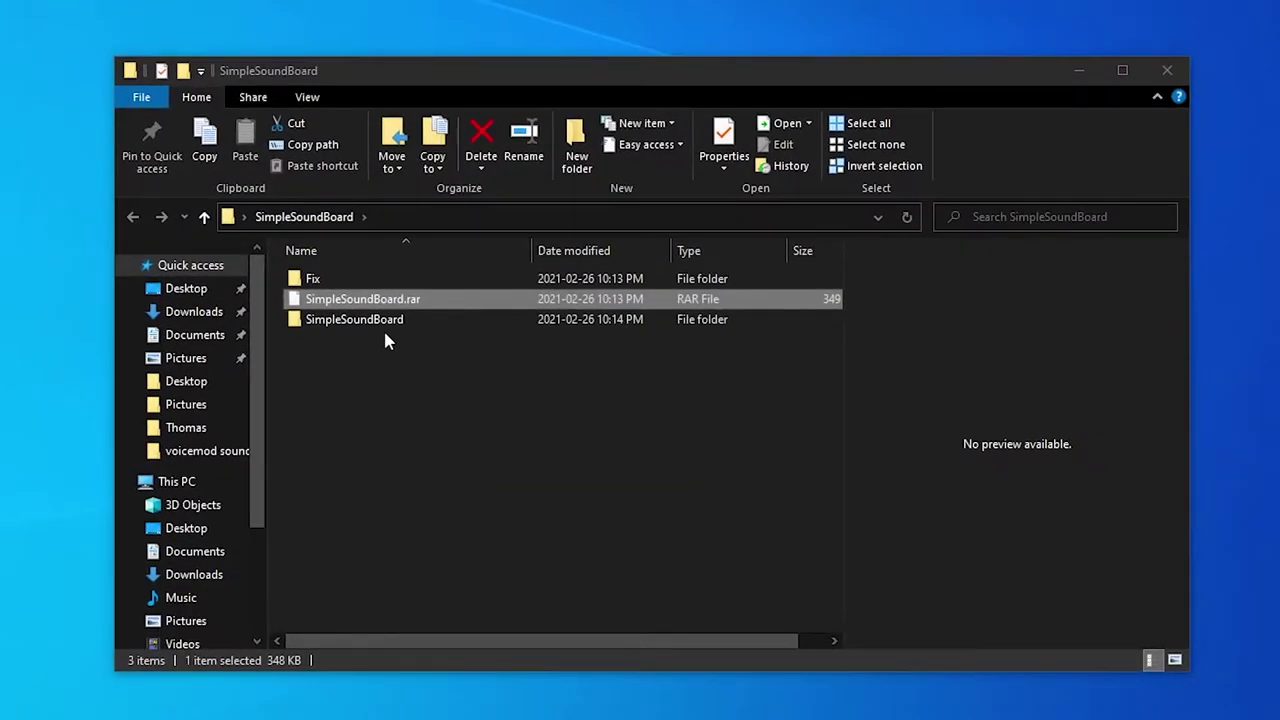
- Move the files from the inner SimpleSoundBoard subfolder into the main SimpleSoundBoard folder and reposition its window
click(500, 361)
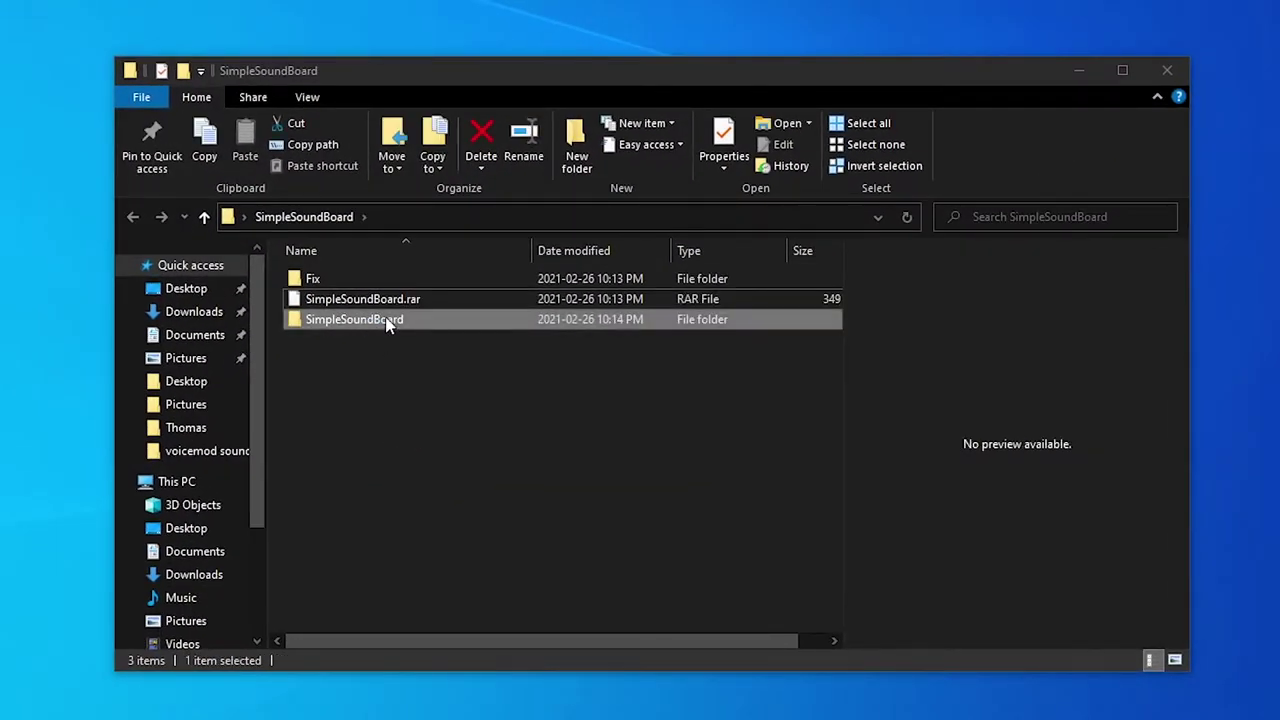
drag(380, 305, 37, 400)
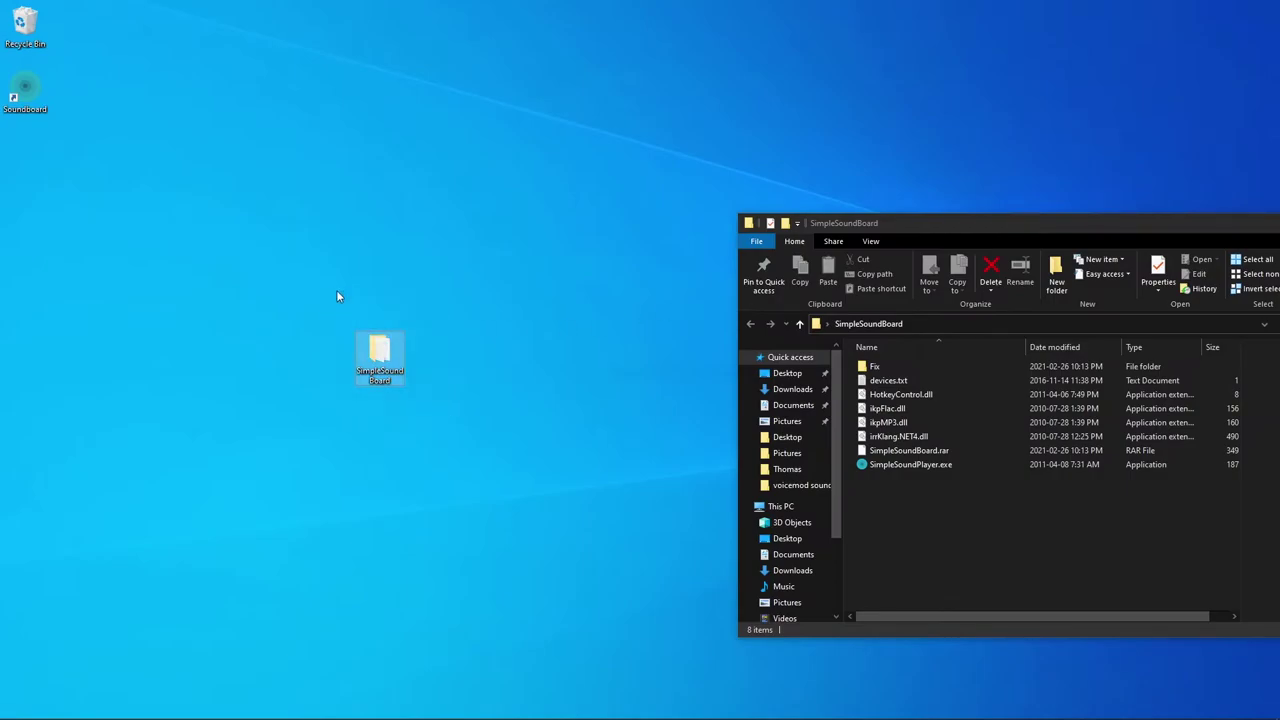
drag(909, 229, 614, 204)
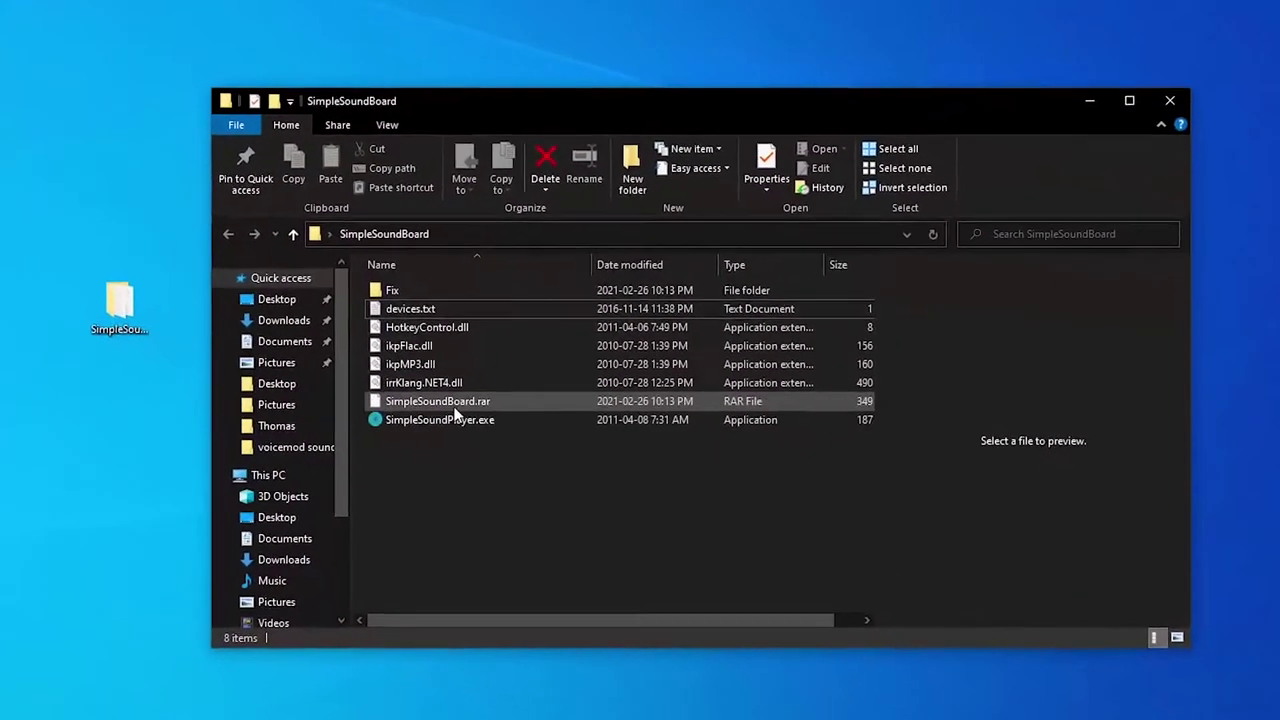
- Delete SimpleSoundBoard.rar and the Fix folder from the SimpleSoundBoard folder
click(555, 418)
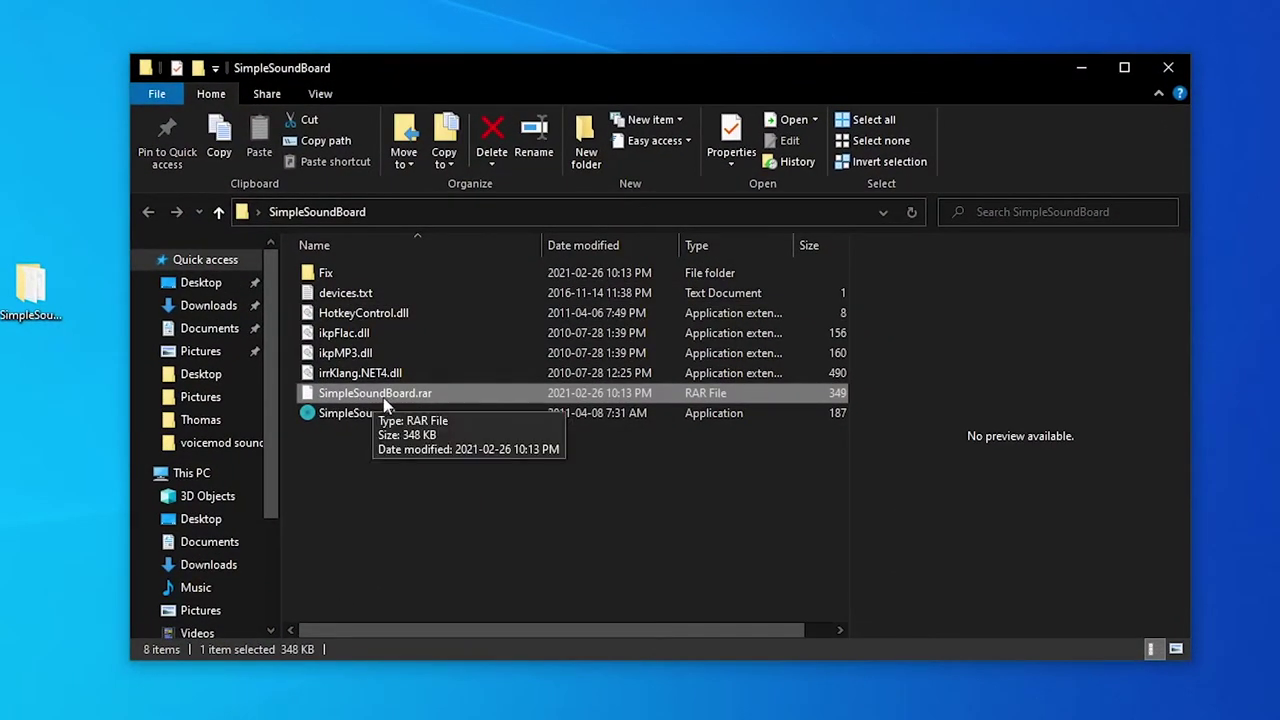
key(Delete)
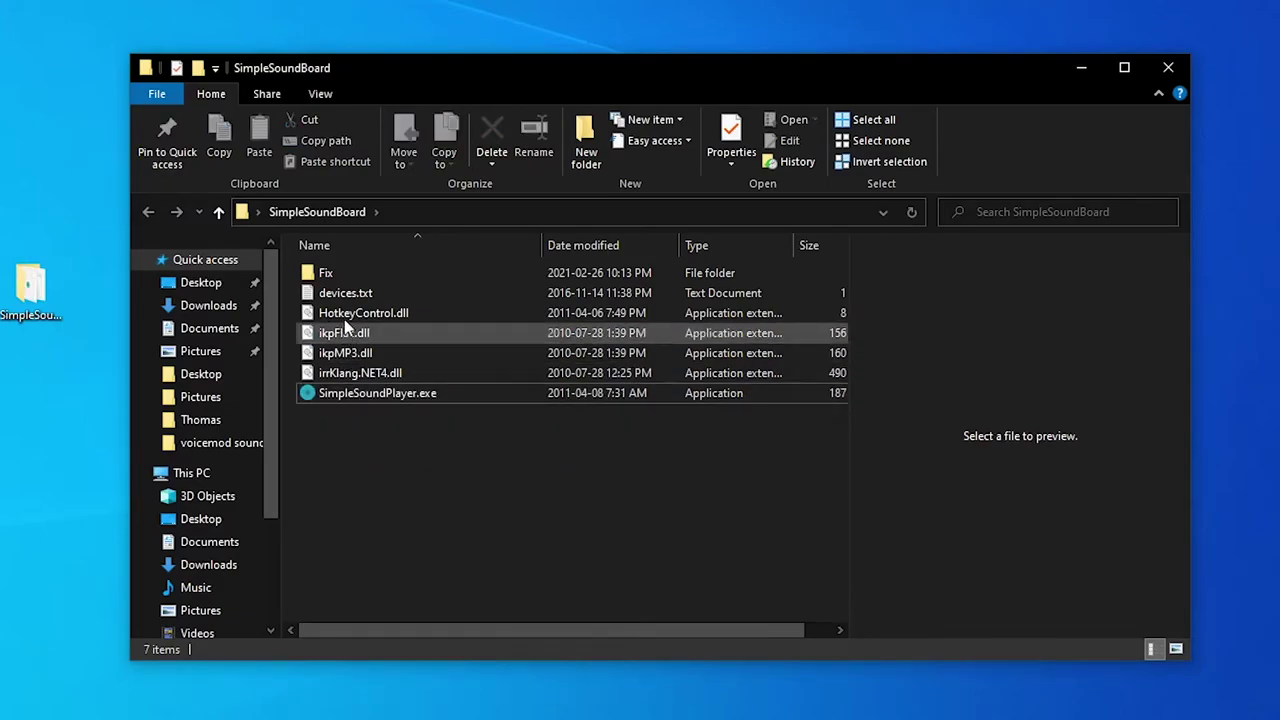
click(357, 268)
key(Delete)
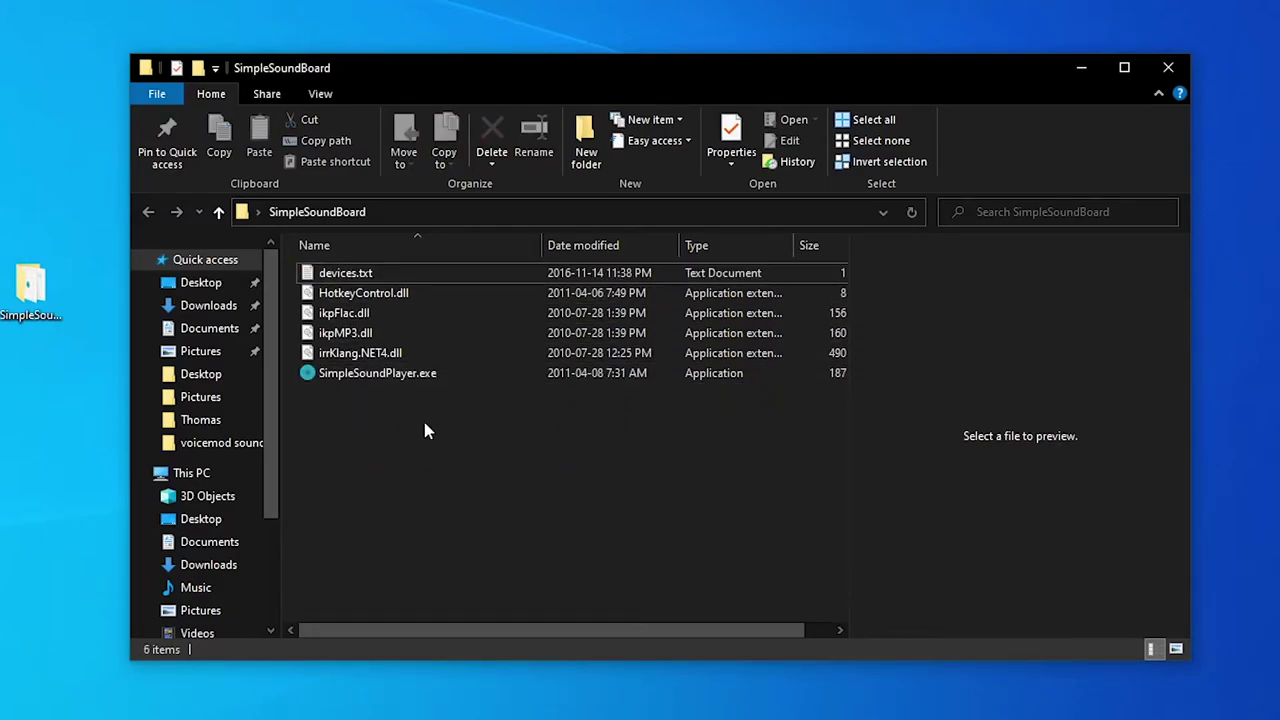
- Create a shortcut to SimpleSoundPlayer.exe and move the shortcut from the SimpleSoundBoard folder to the desktop
drag(424, 420, 347, 268)
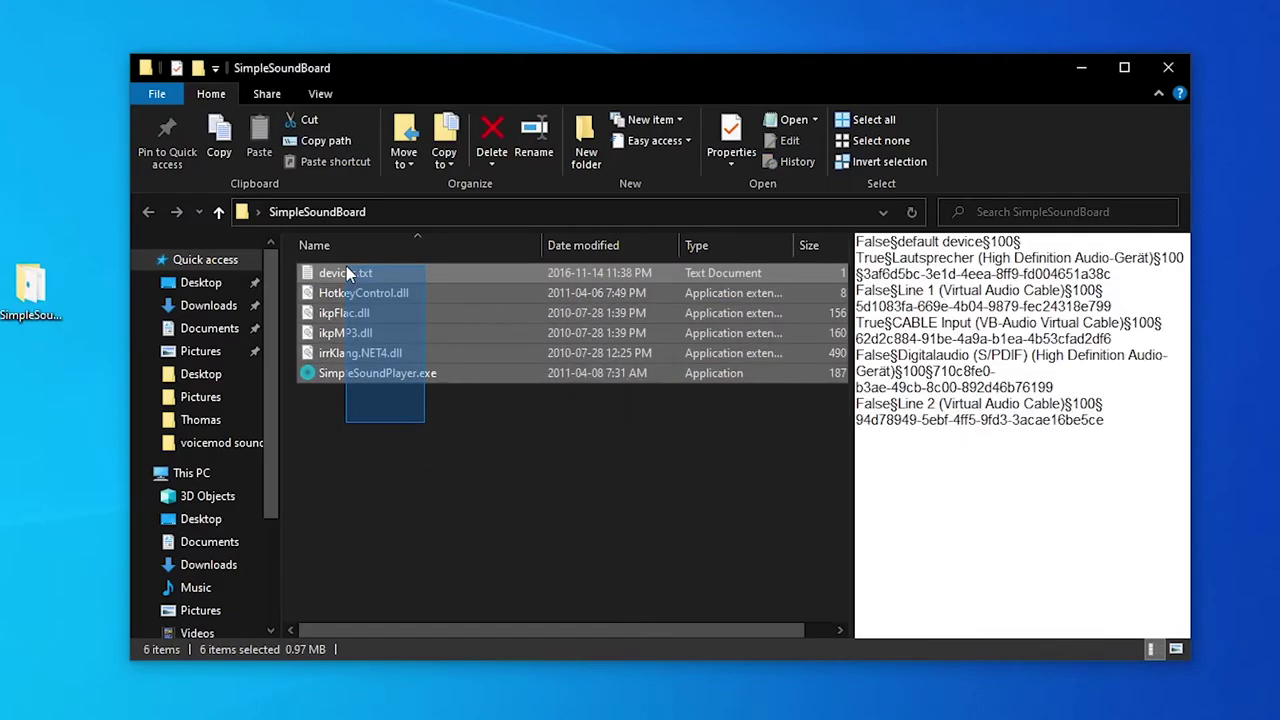
click(396, 410)
click(367, 376)
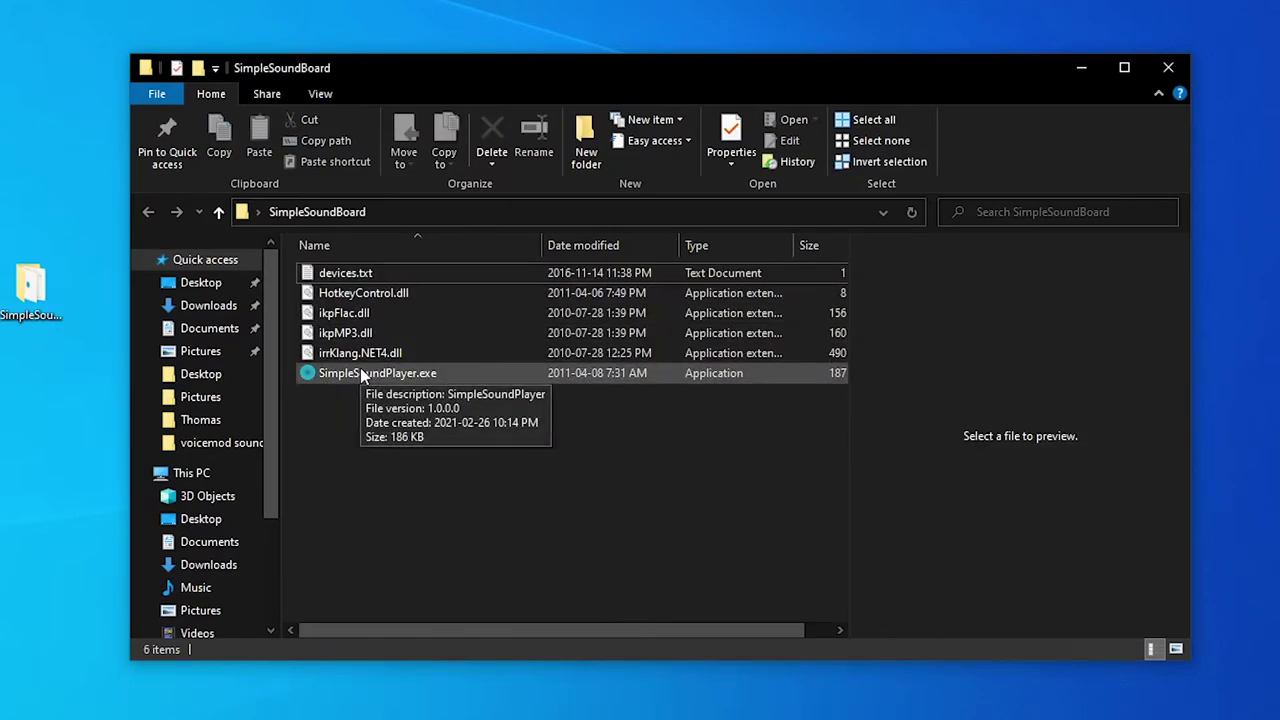
click(362, 374)
right_click(364, 378)
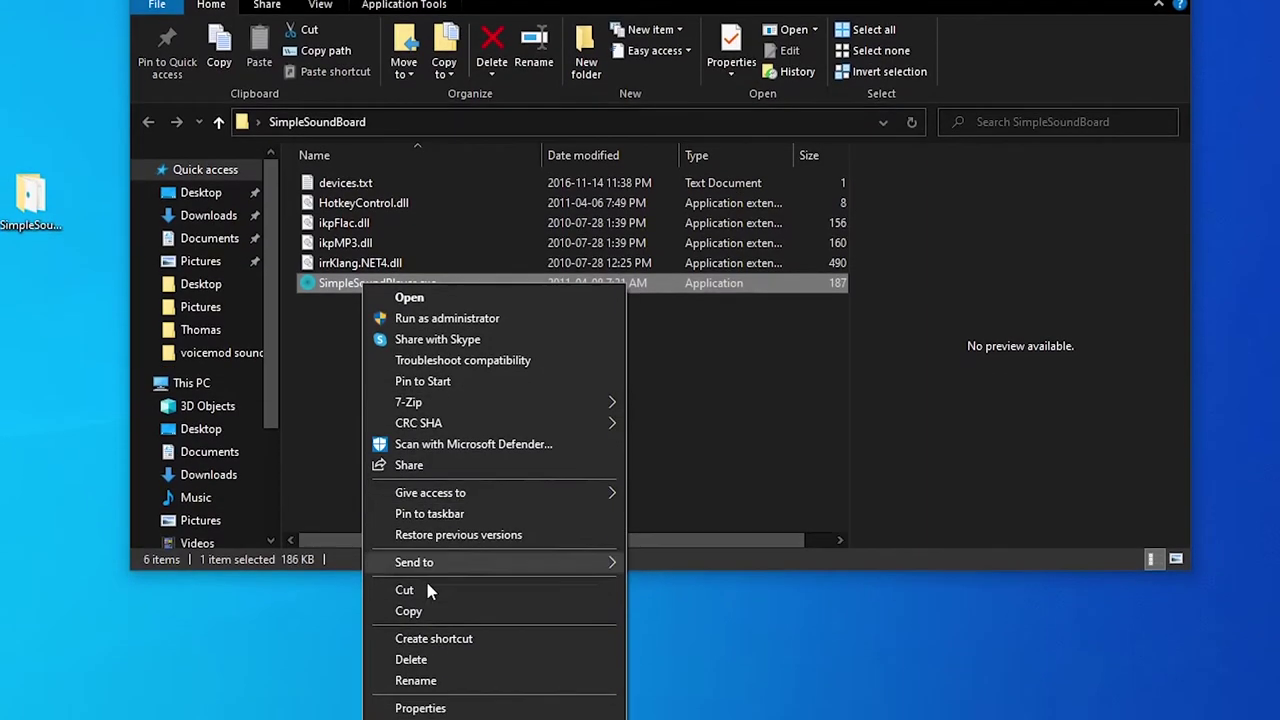
click(474, 638)
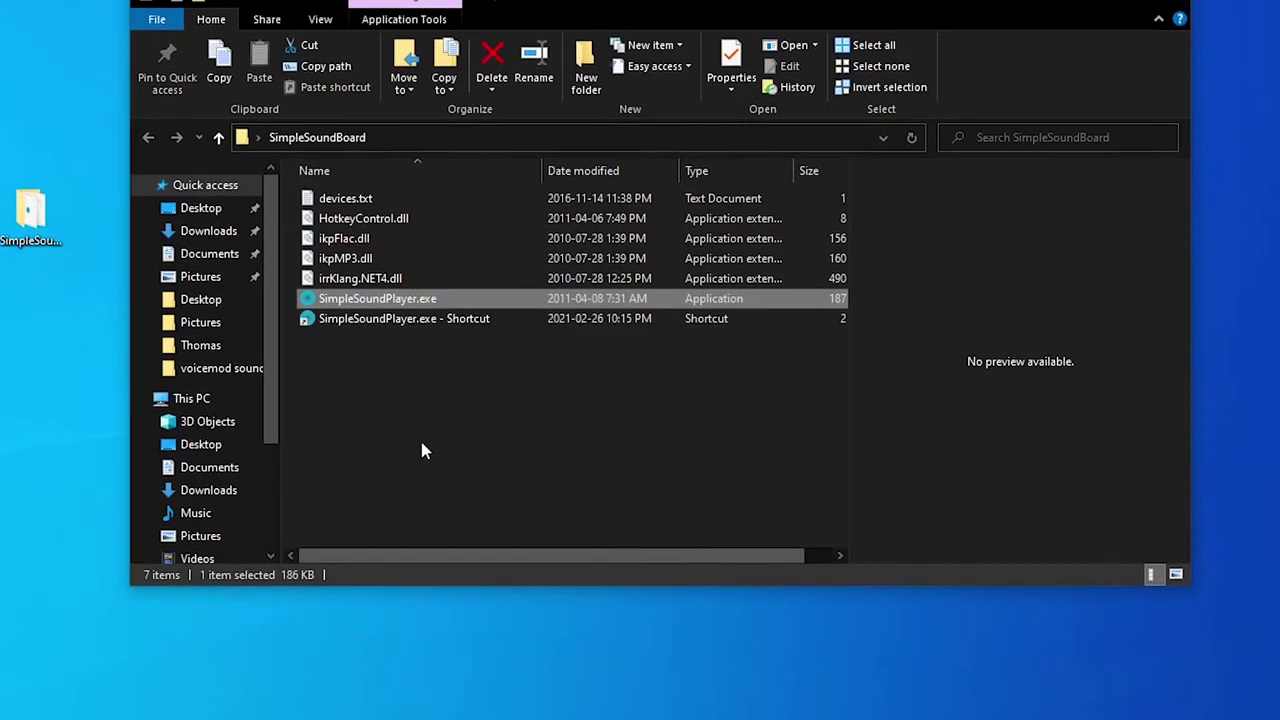
drag(400, 313, 380, 325)
drag(380, 413, 80, 413)
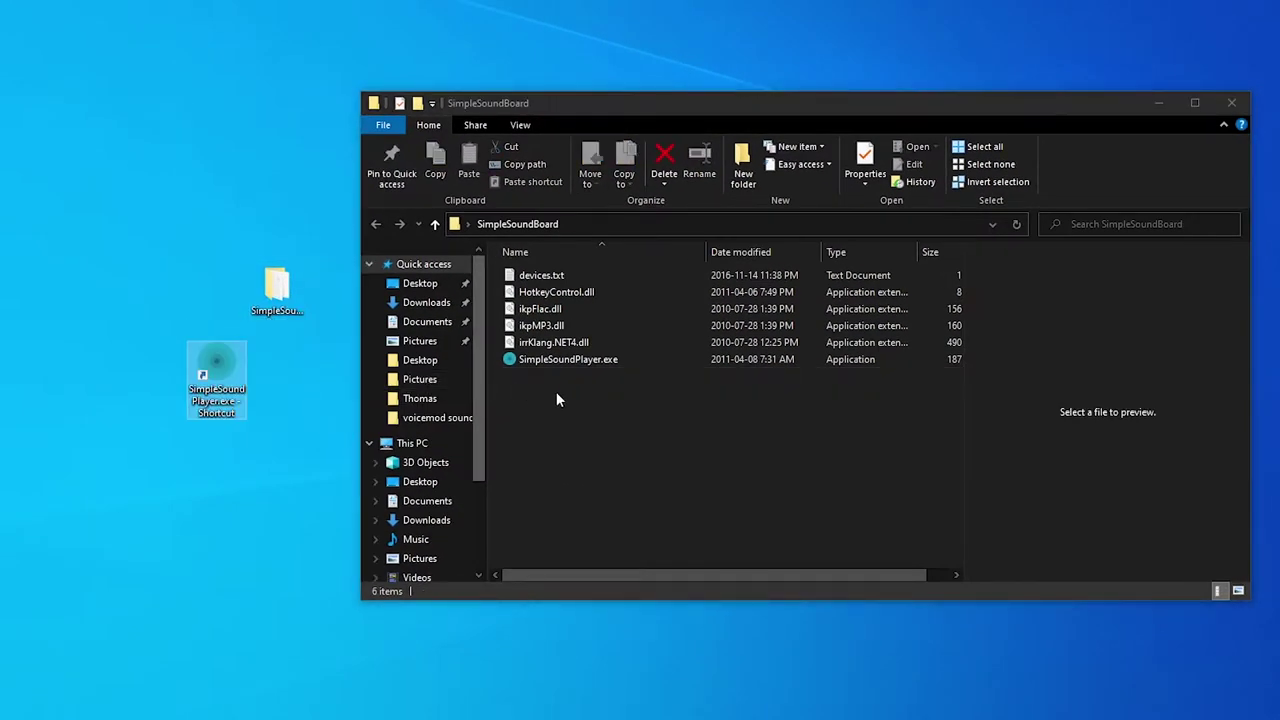
key(ctrl+a)
click(591, 392)
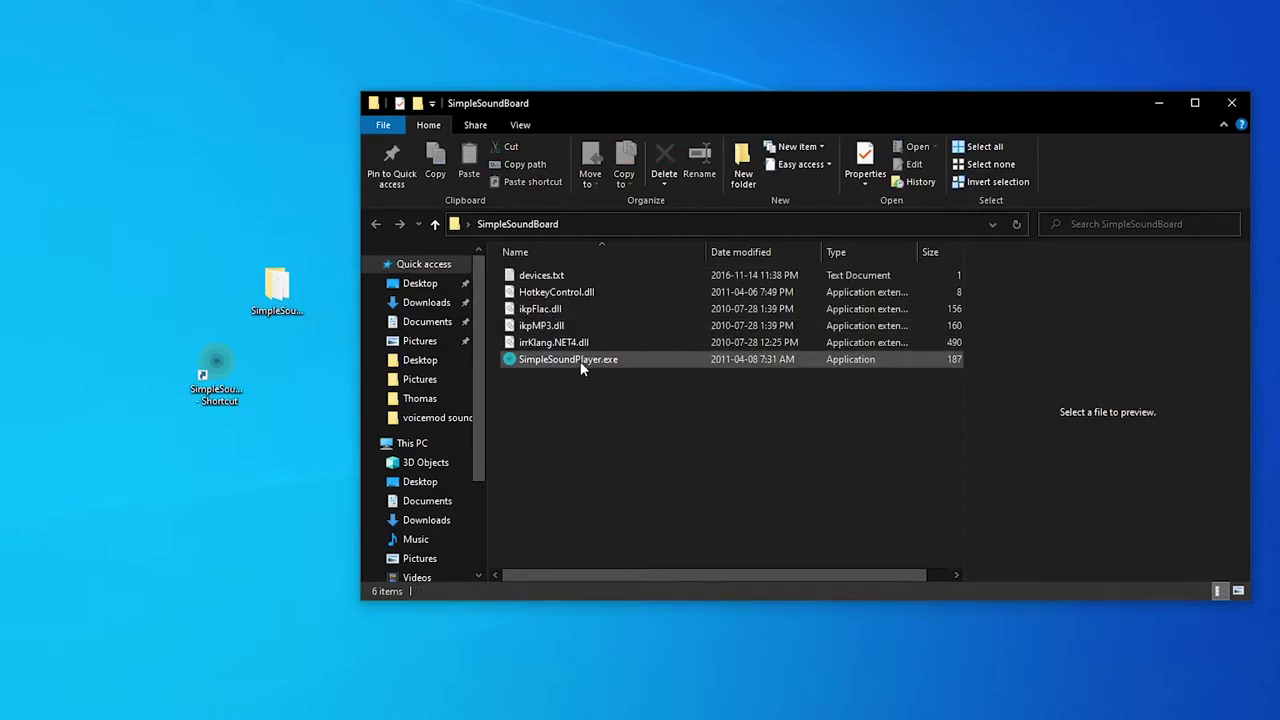
drag(565, 342, 313, 362)
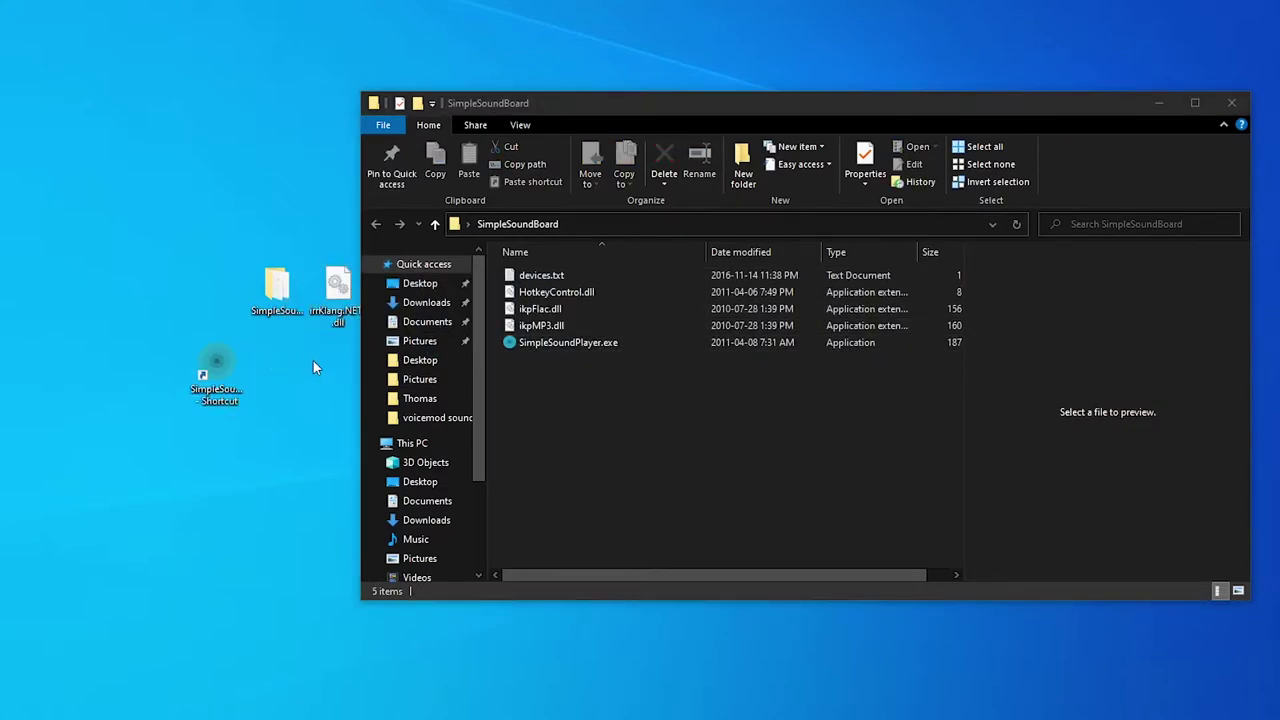
click(520, 390)
key(ctrl+z)
- Rearrange the SimpleSoundBoard folder and the player shortcut on the desktop, and close the SimpleSoundBoard folder window
click(278, 284)
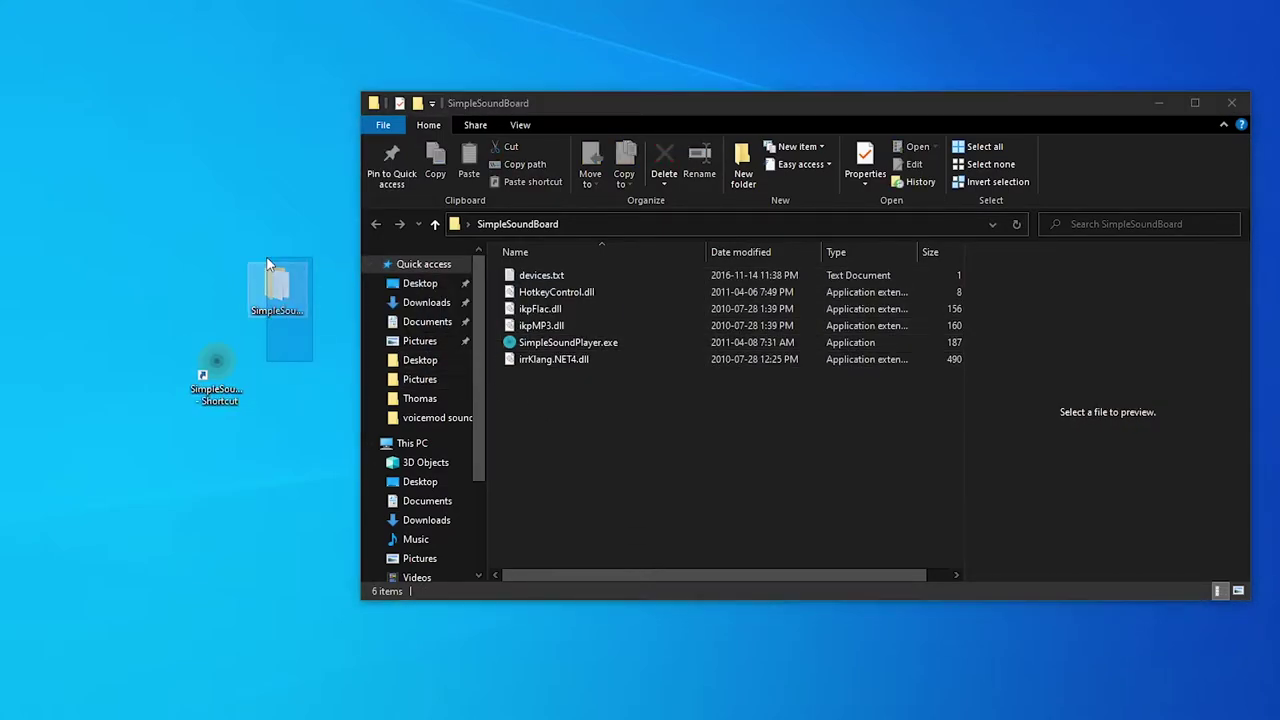
drag(222, 368, 121, 125)
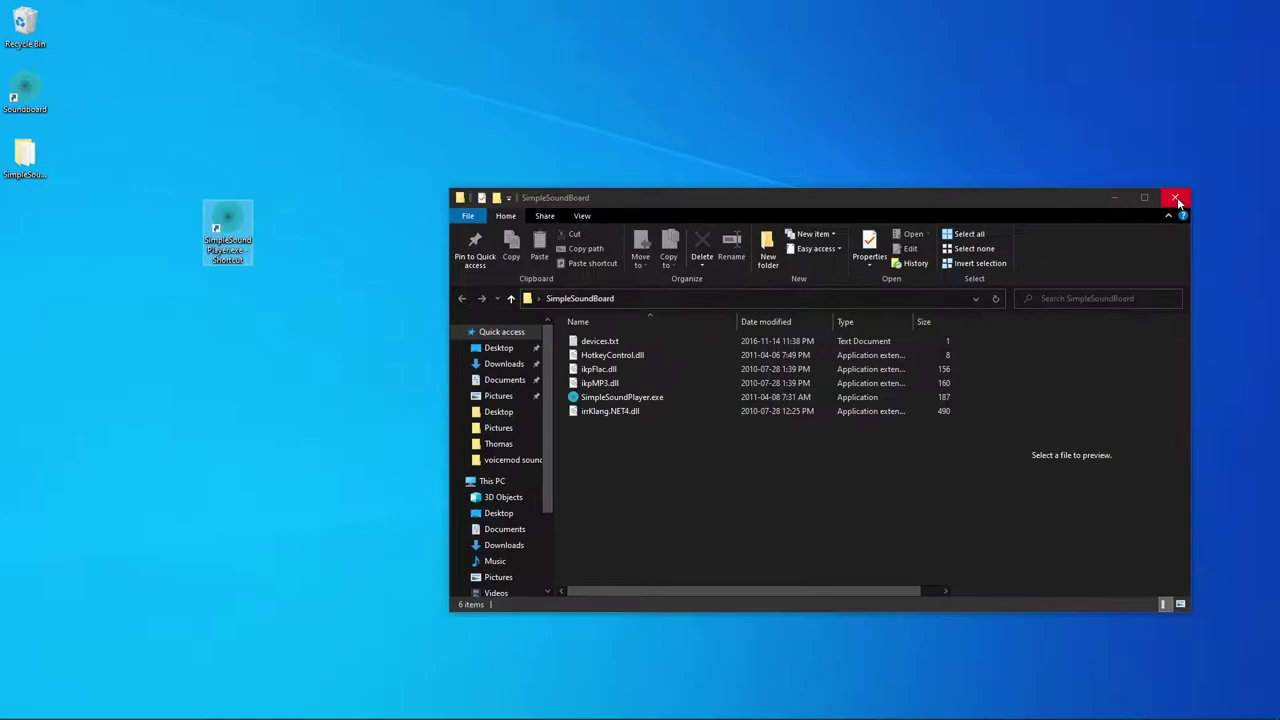
click(1176, 200)
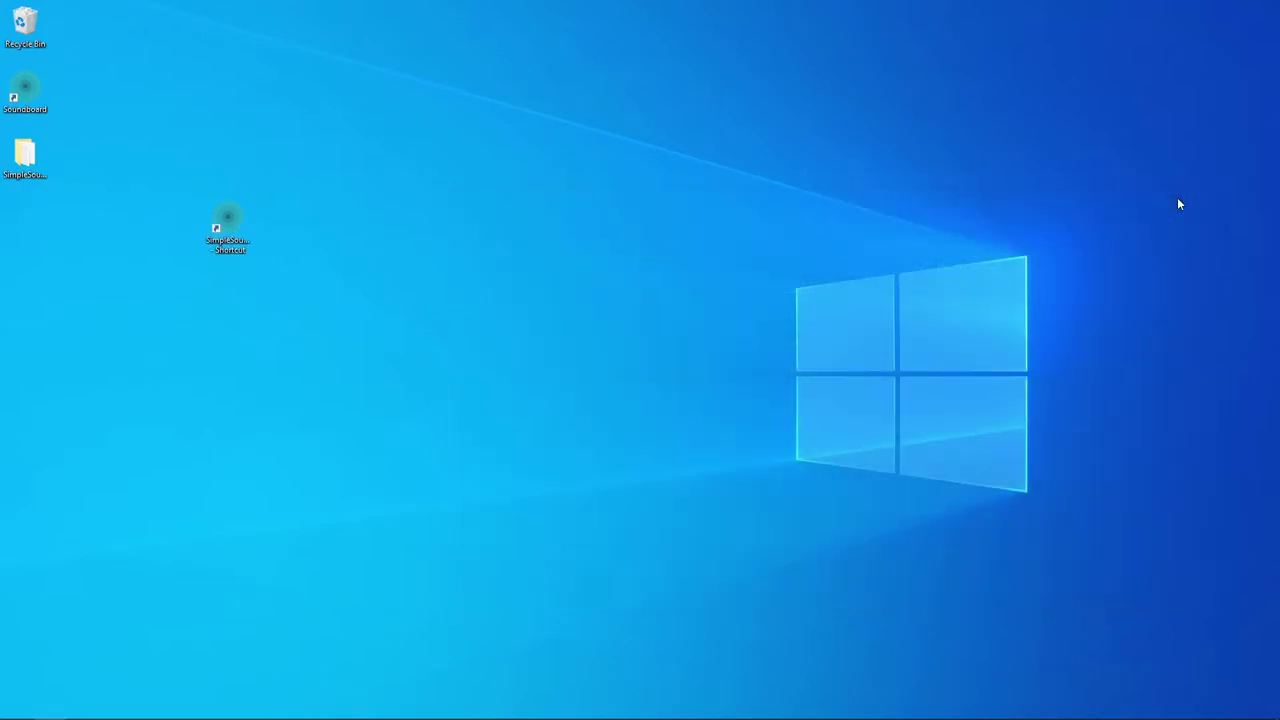
- Rearrange the SimpleSoundBoard folder and player shortcut on the desktop, and rename the shortcut to Test Soundboard
drag(48, 172, 1237, 48)
drag(228, 230, 576, 360)
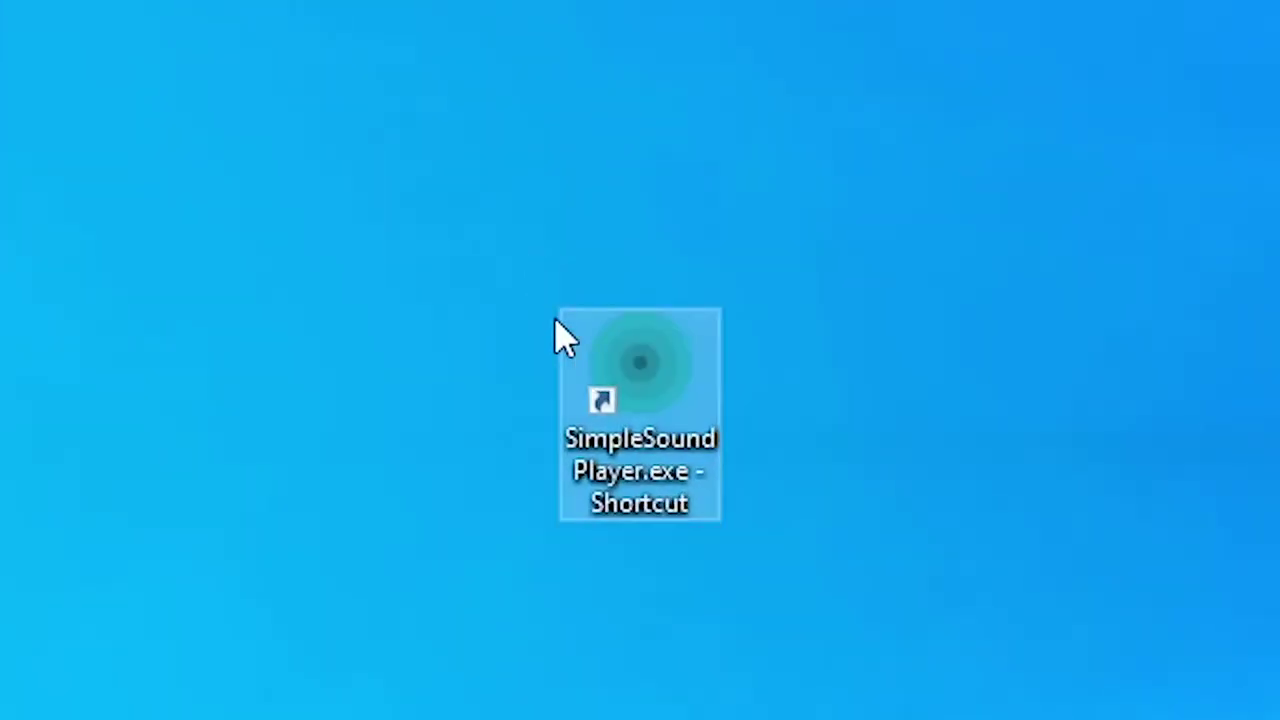
key(F2)
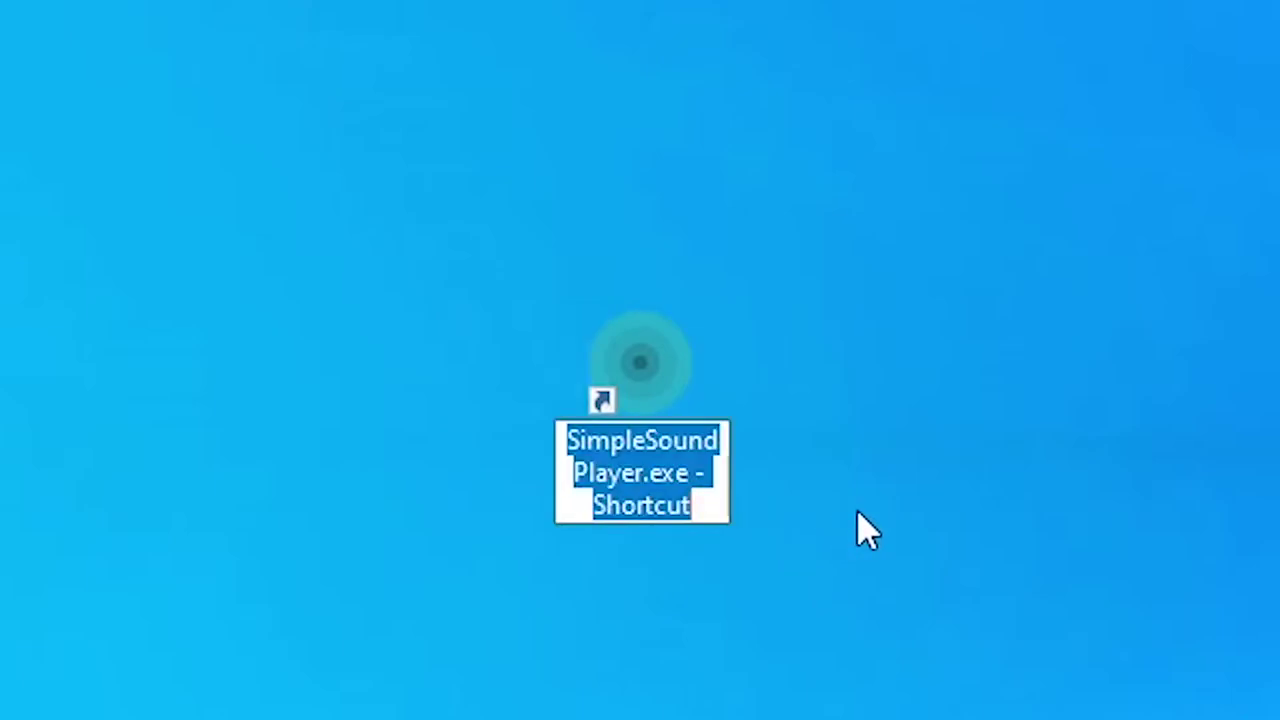
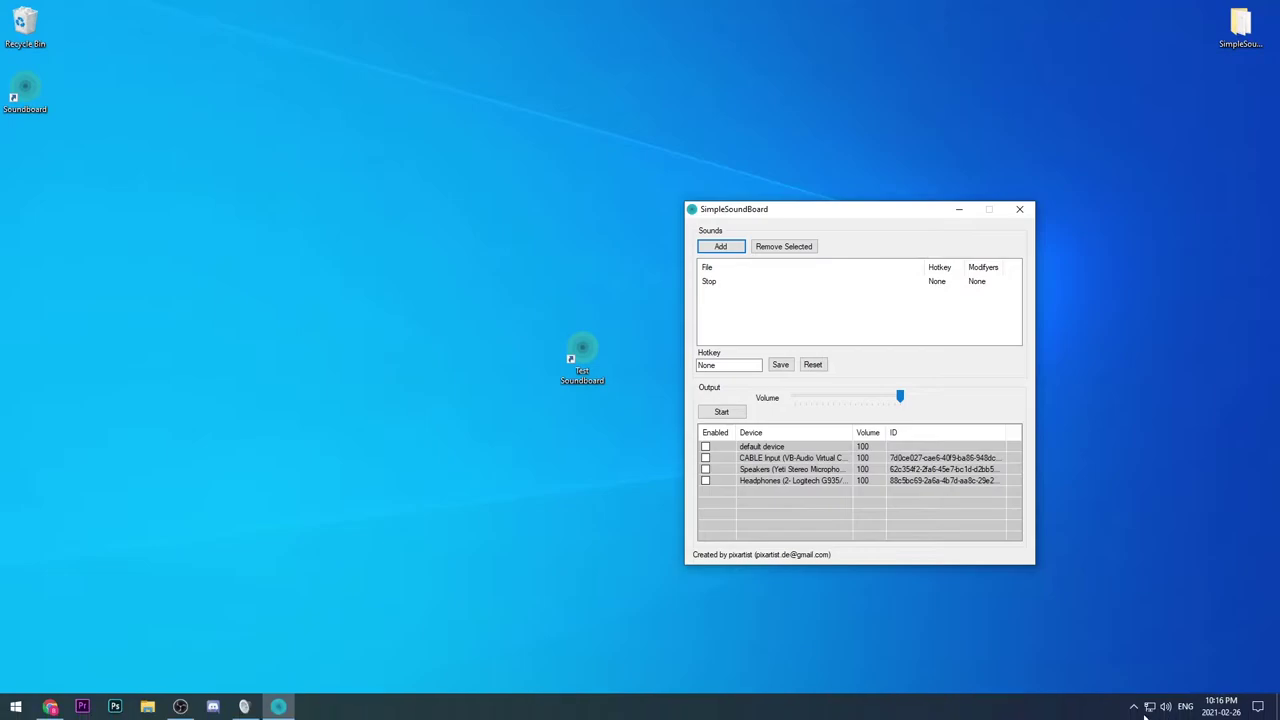
- Open the Windows Sound control panel, move it clear of the SimpleSoundBoard window, and show the playback devices
right_click(1168, 708)
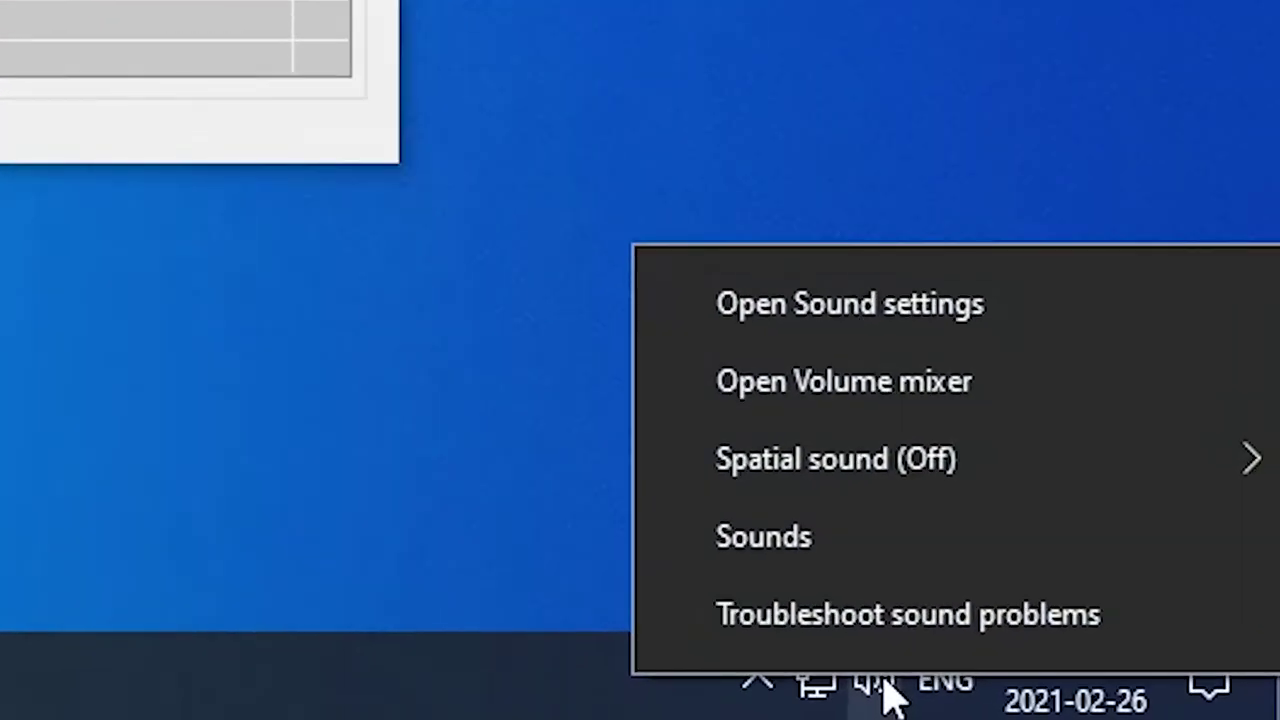
click(760, 535)
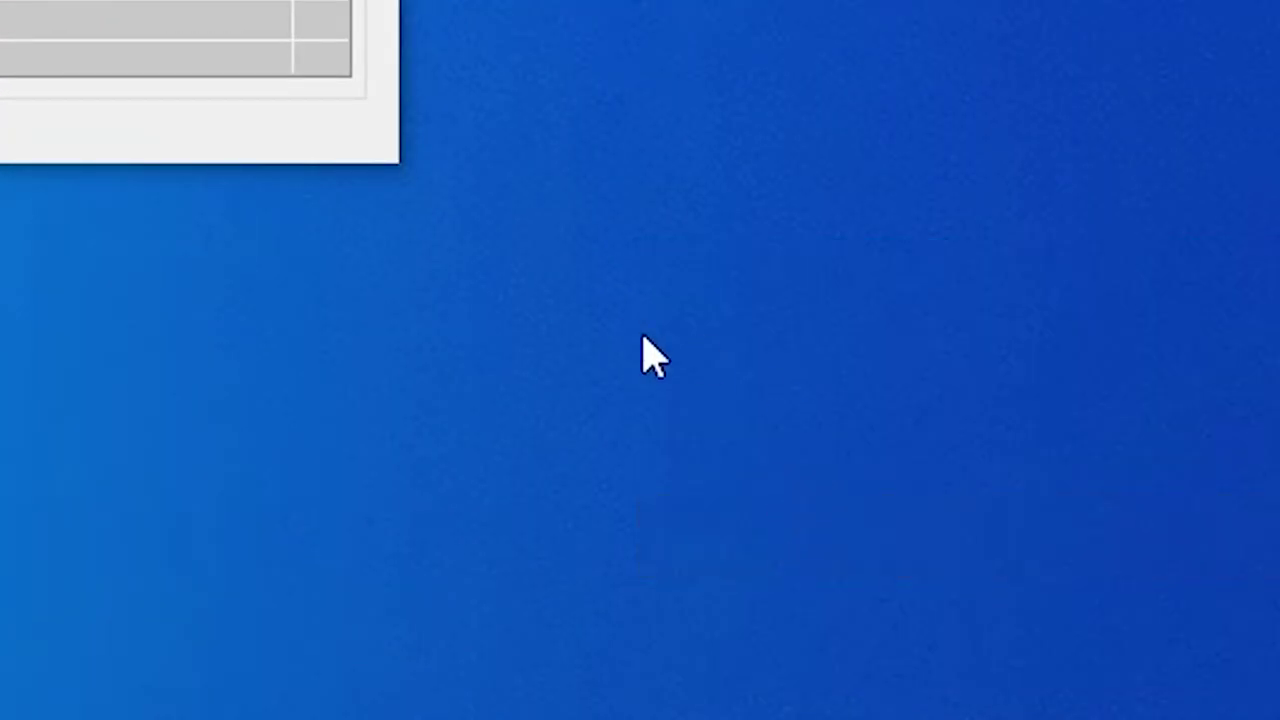
right_click(885, 705)
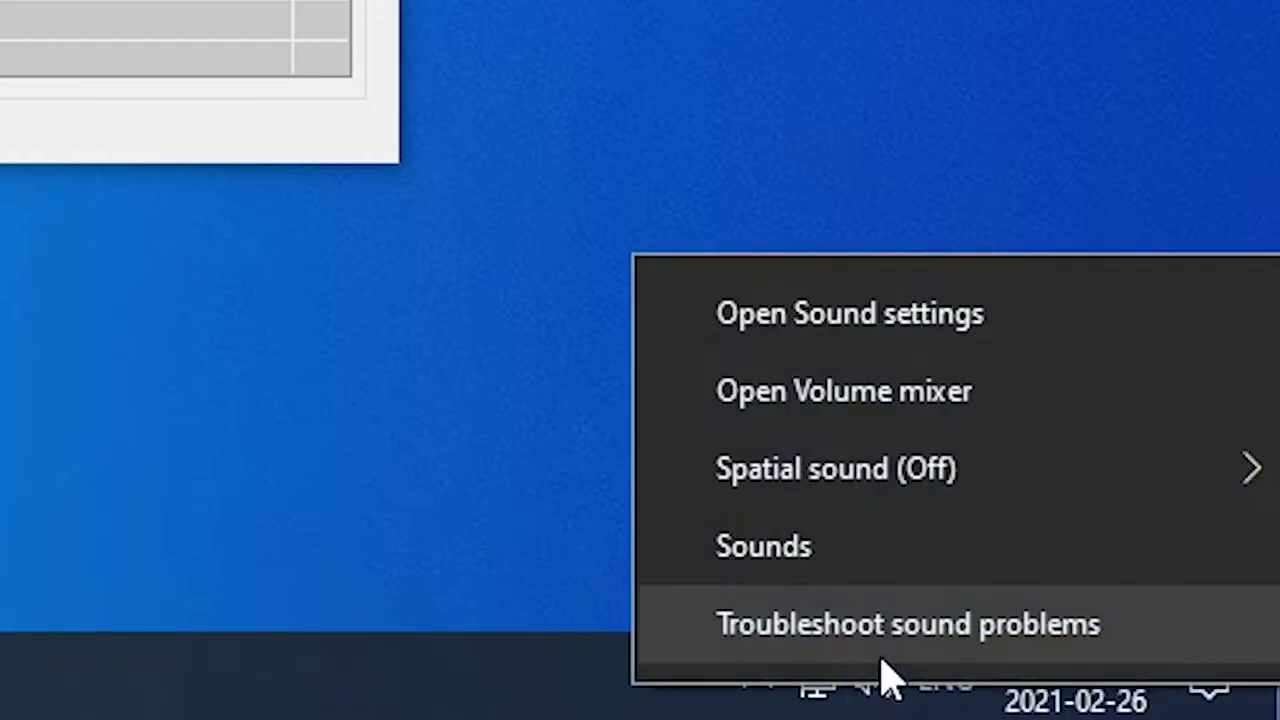
click(795, 312)
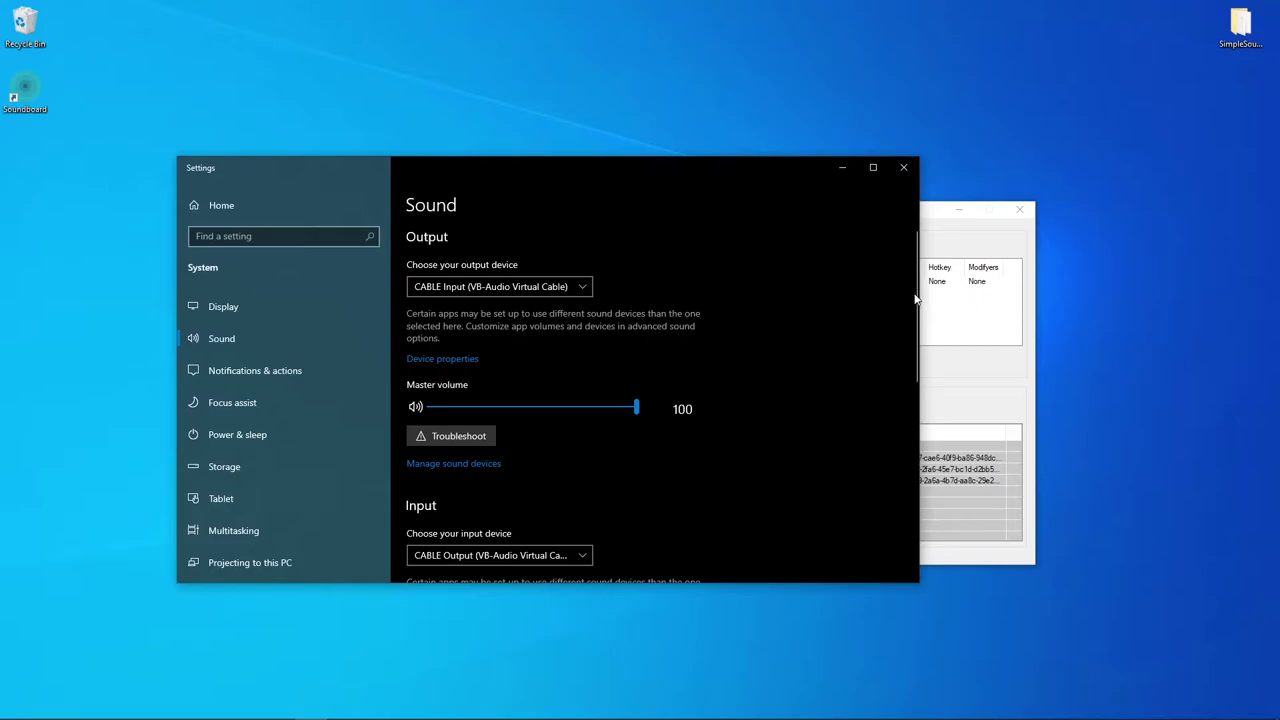
double_click(670, 180)
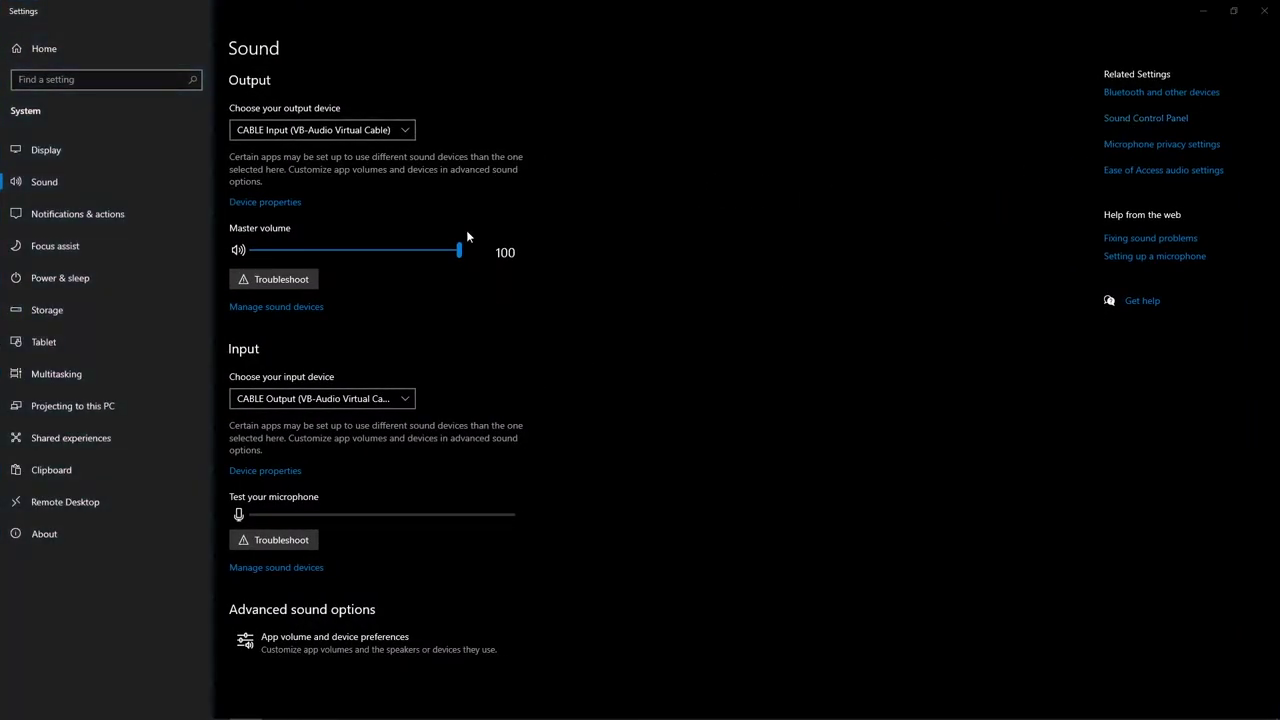
double_click(444, 14)
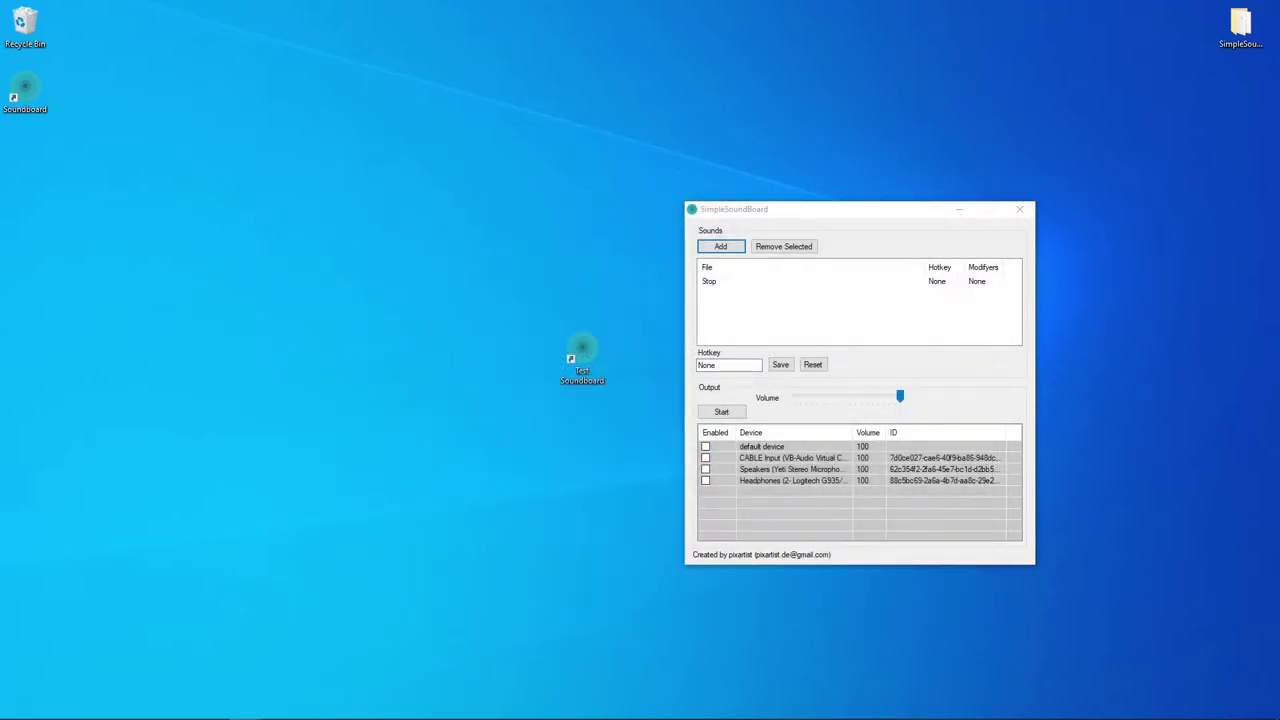
drag(909, 424, 266, 296)
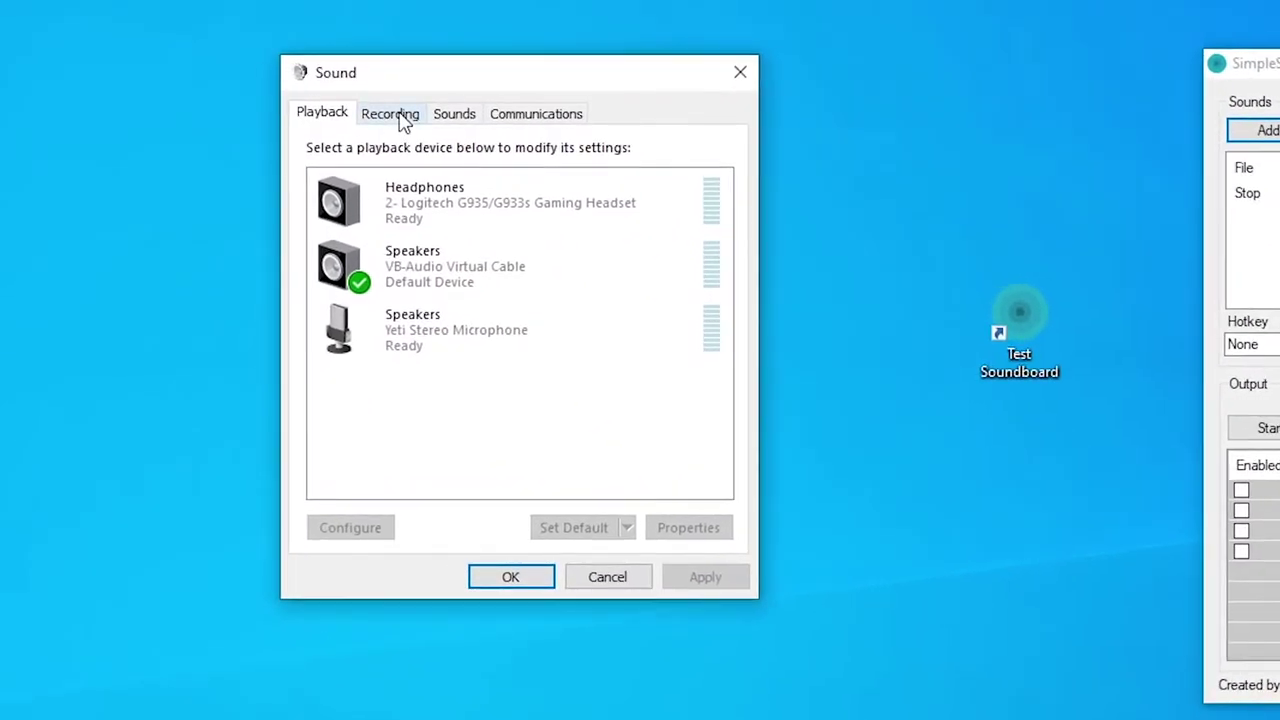
click(257, 314)
key(ctrl+shift+Tab)
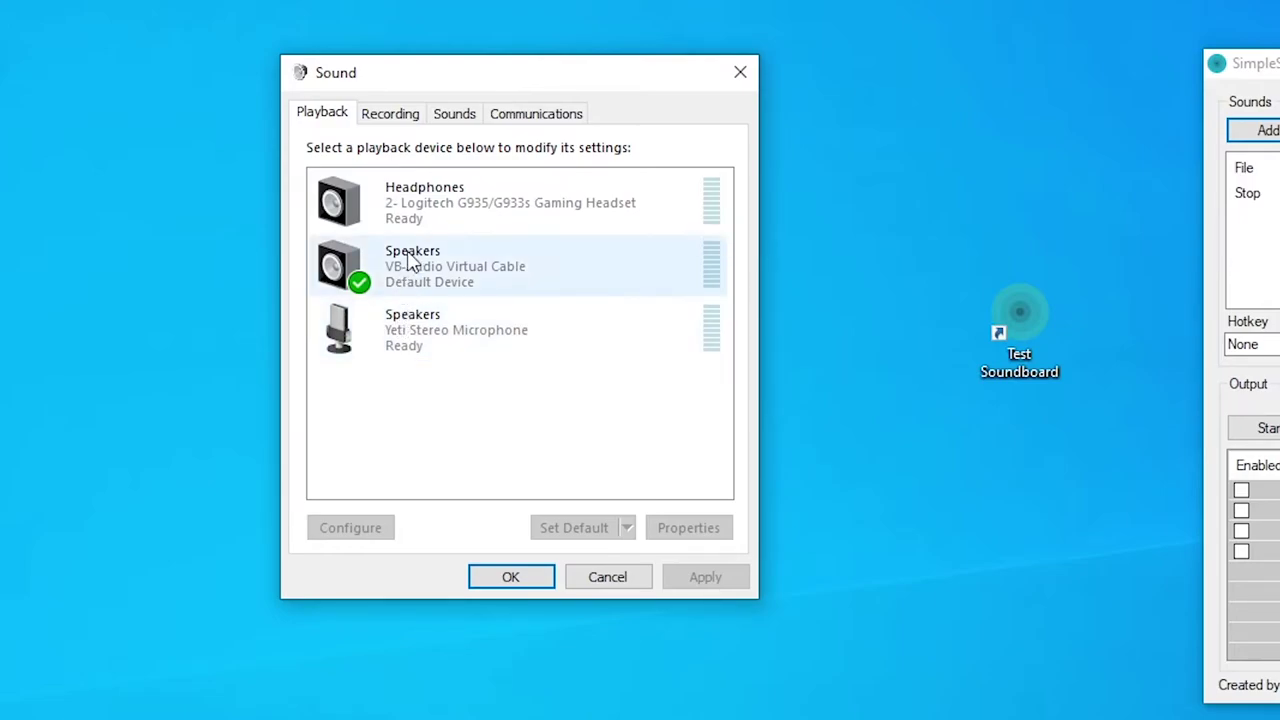
- Play a test sound through the Logitech G935/G933s headphones from their advanced properties, and close the properties
double_click(414, 217)
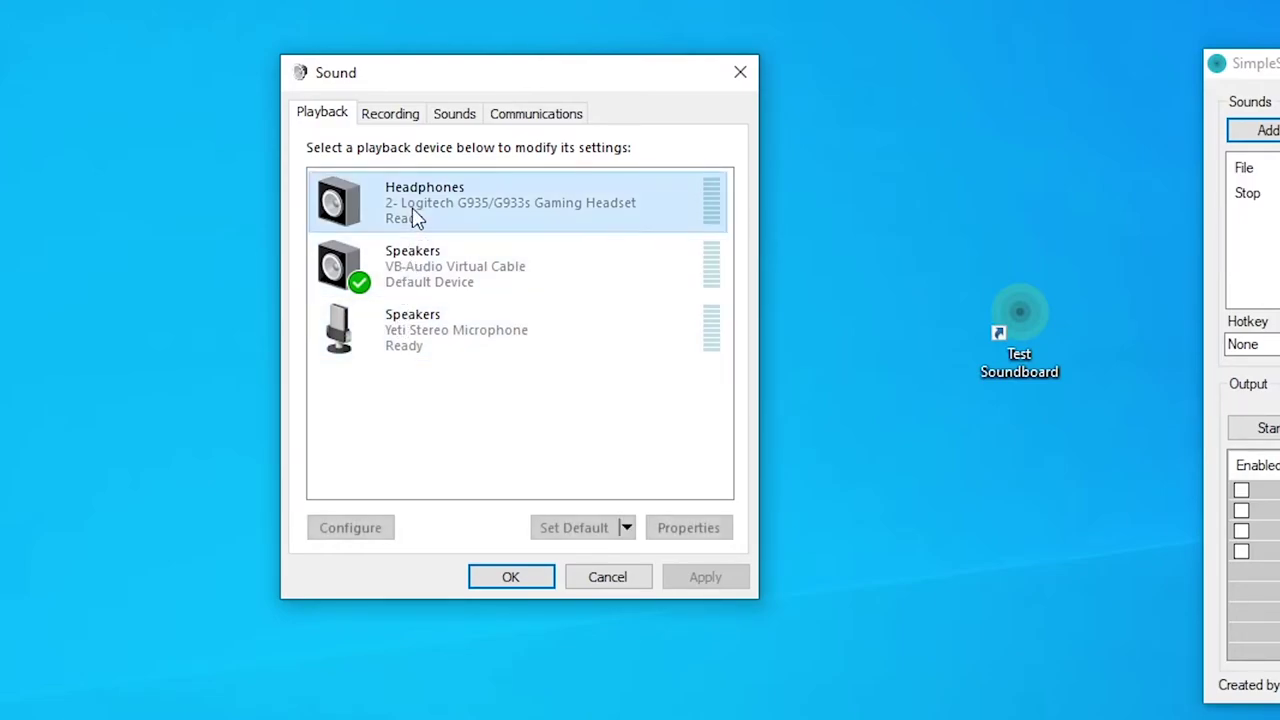
click(456, 210)
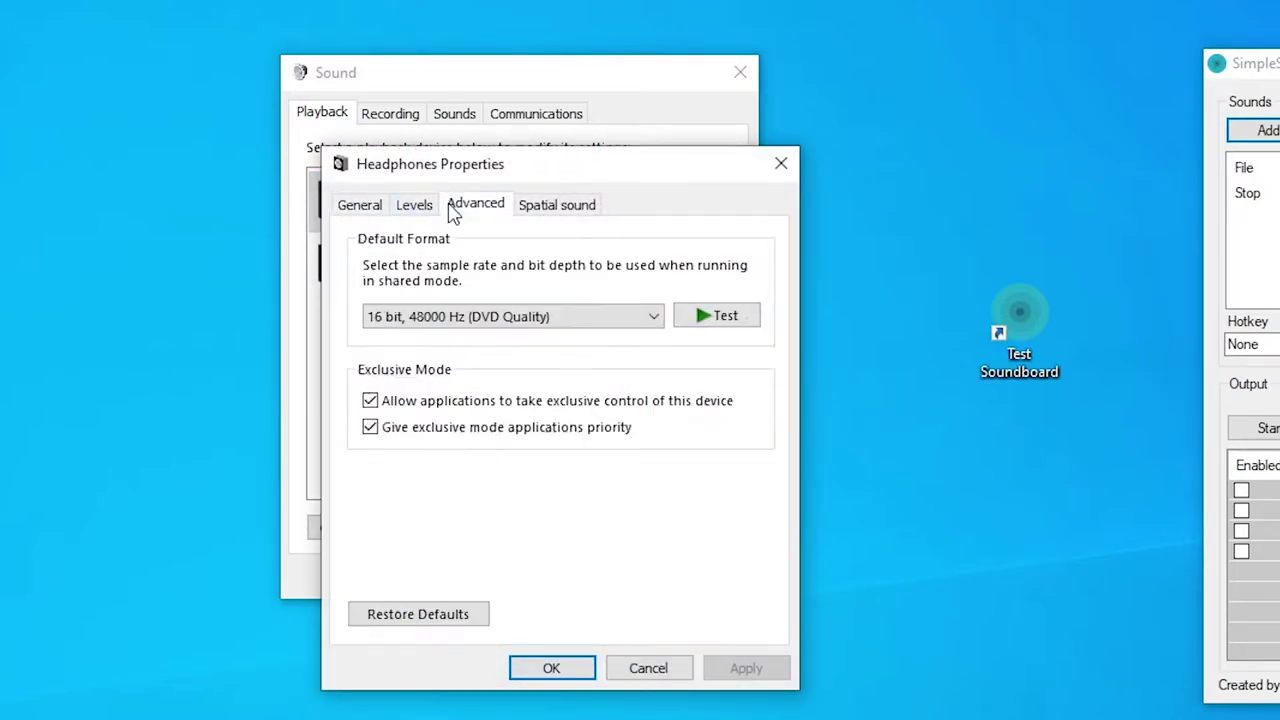
click(700, 318)
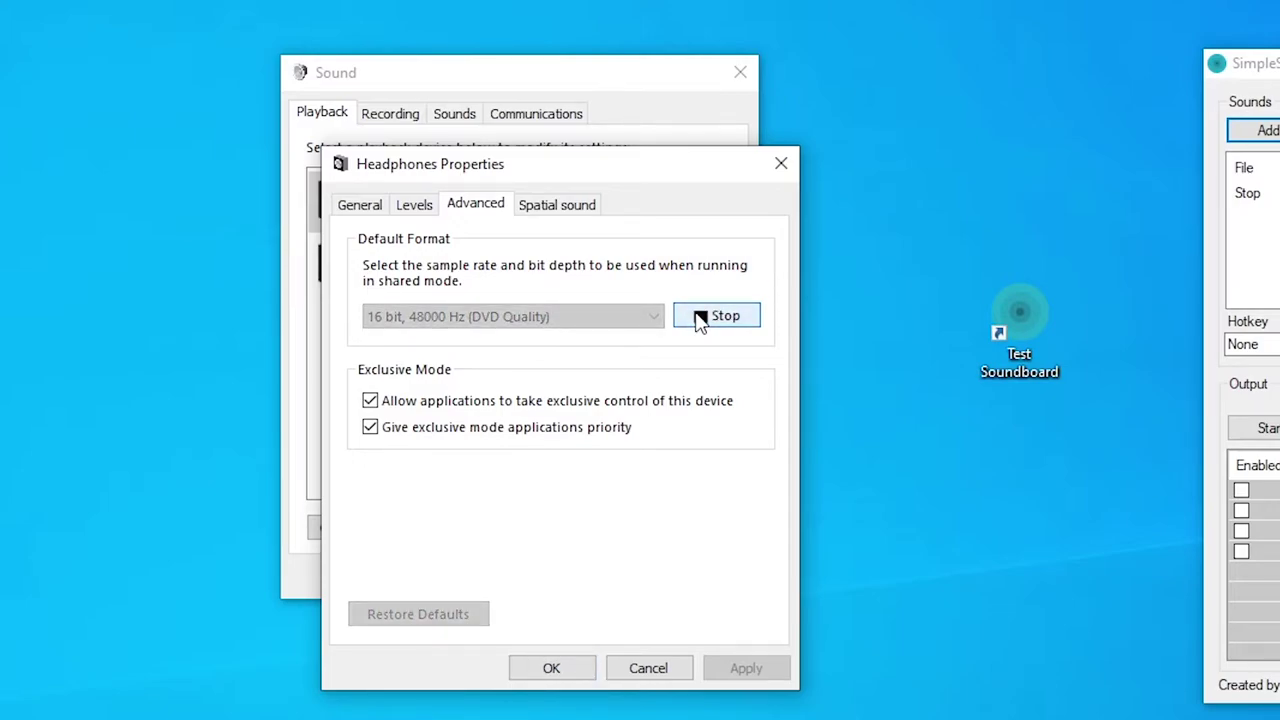
click(781, 165)
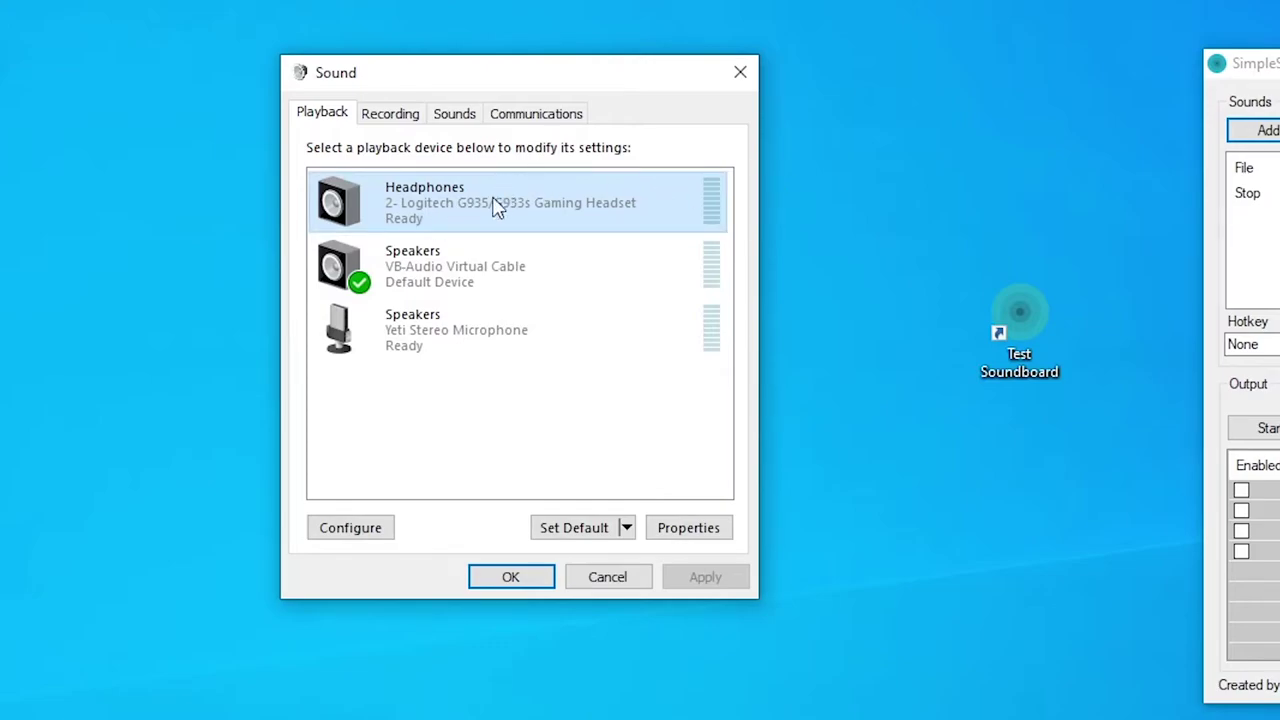
- Play a test sound through the Yeti Stereo Microphone speakers from their advanced properties, and close the properties
double_click(443, 331)
click(418, 204)
click(588, 208)
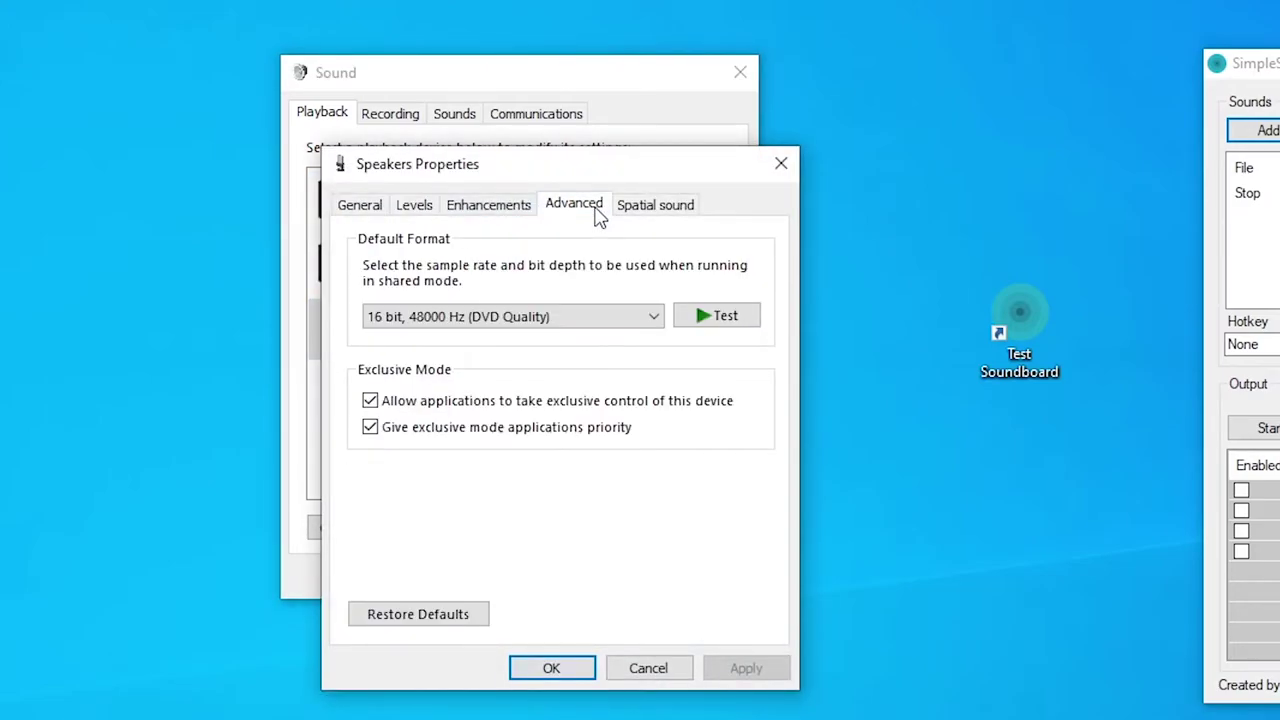
click(708, 317)
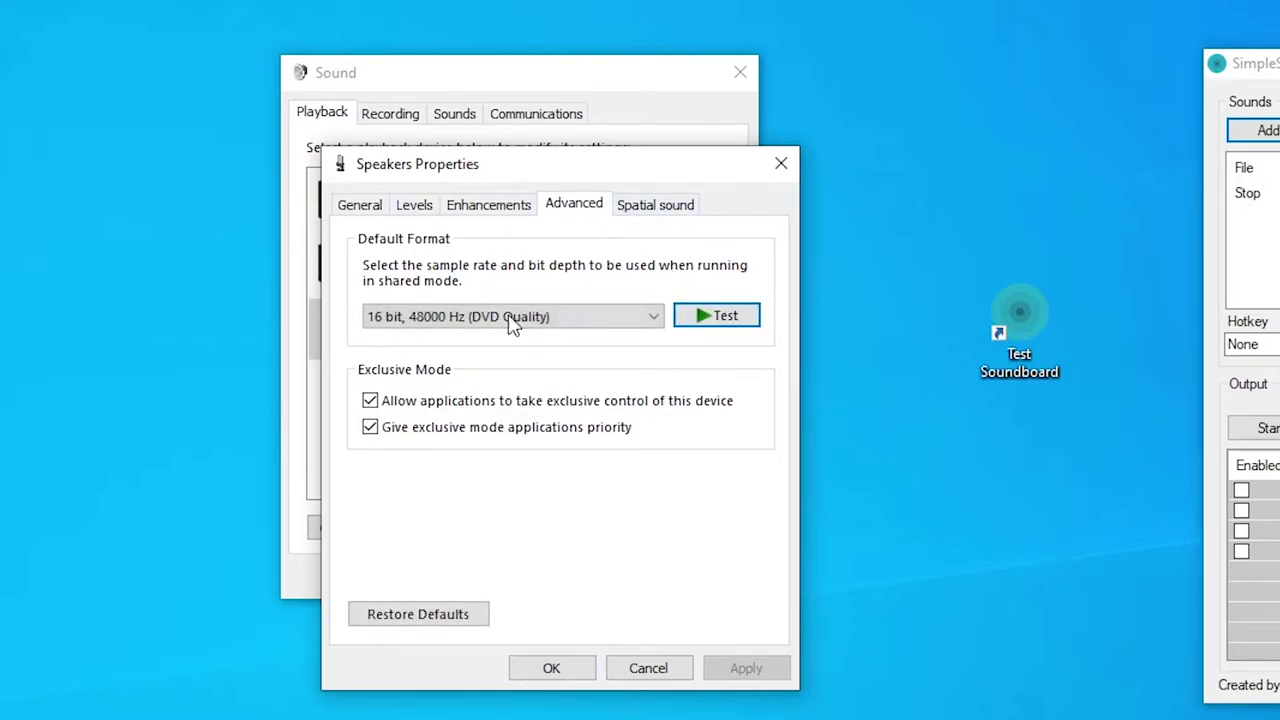
click(781, 163)
- Set the Logitech G935/G933s headphones as the default playback device
click(397, 208)
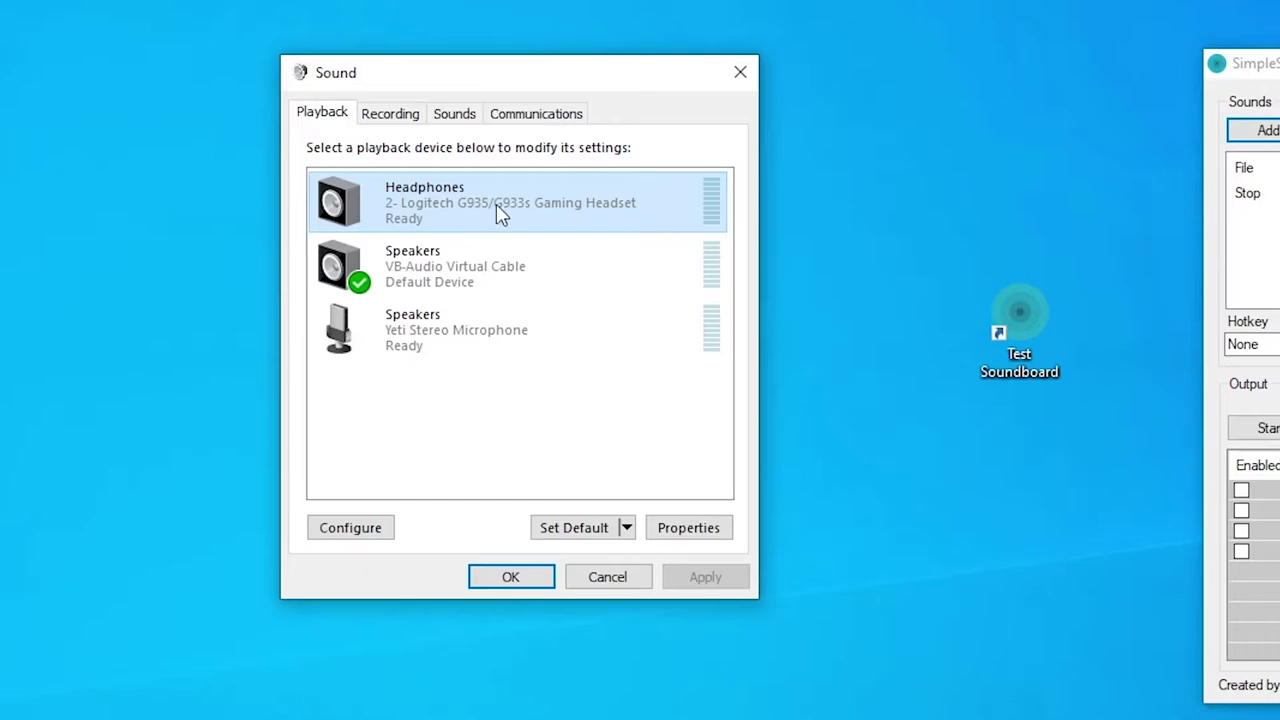
click(471, 377)
click(429, 206)
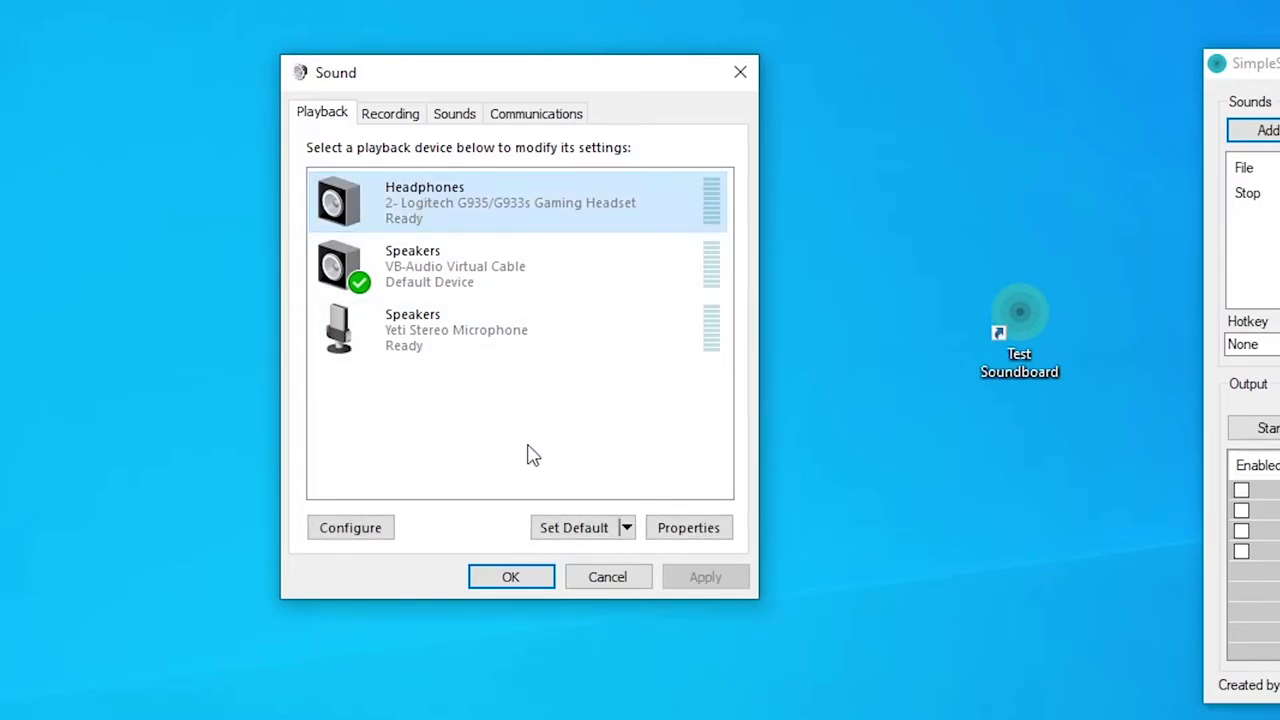
click(566, 528)
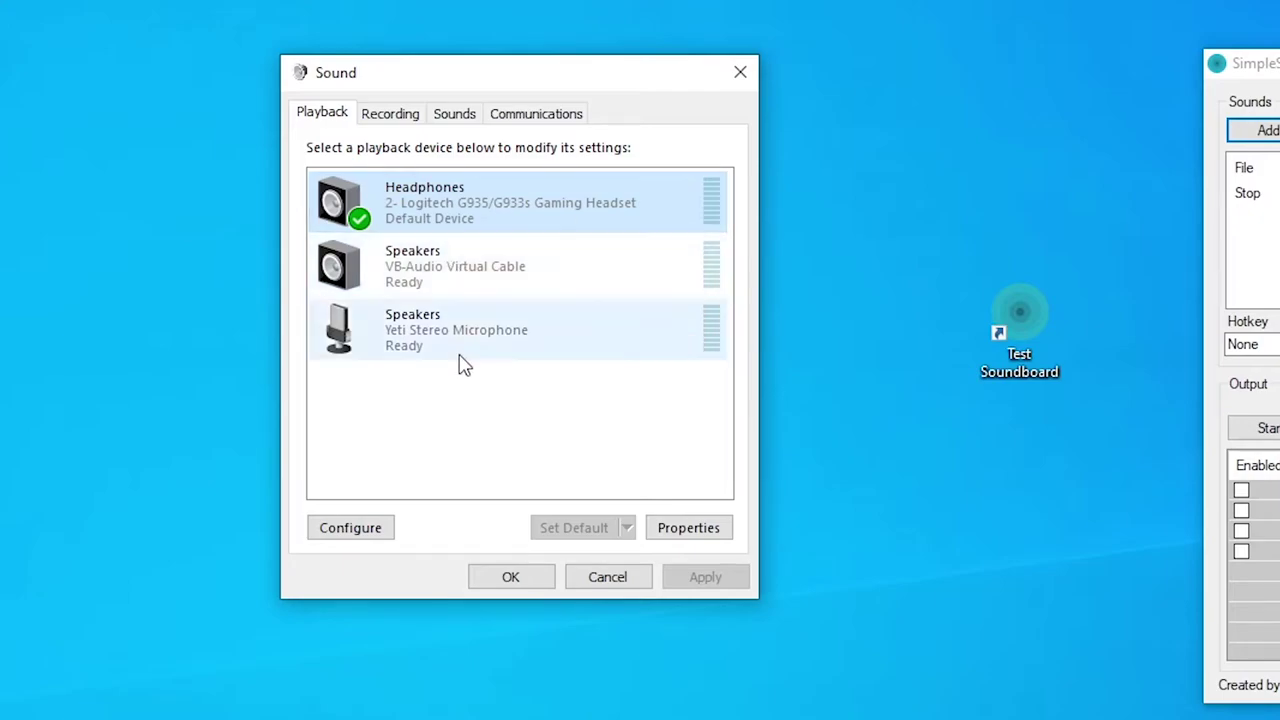
- Enable "Listen to this device" for the Blue Yeti recording device and apply the setting
click(396, 115)
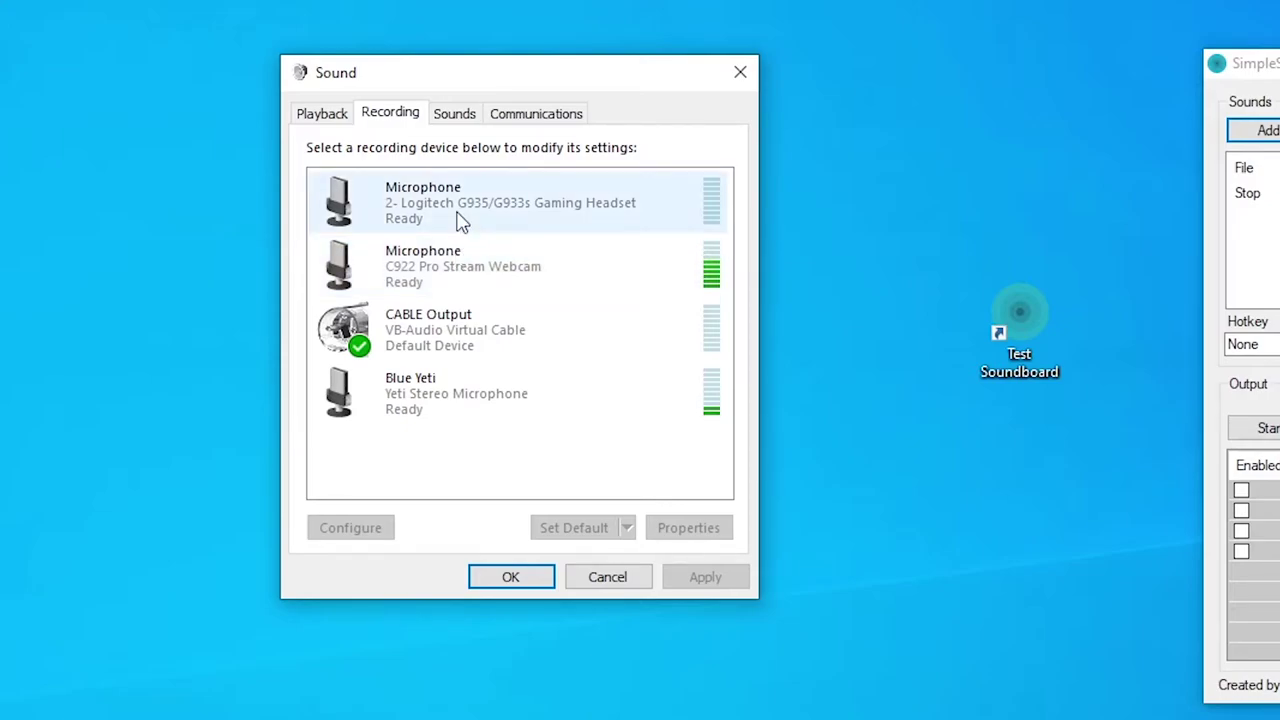
double_click(395, 417)
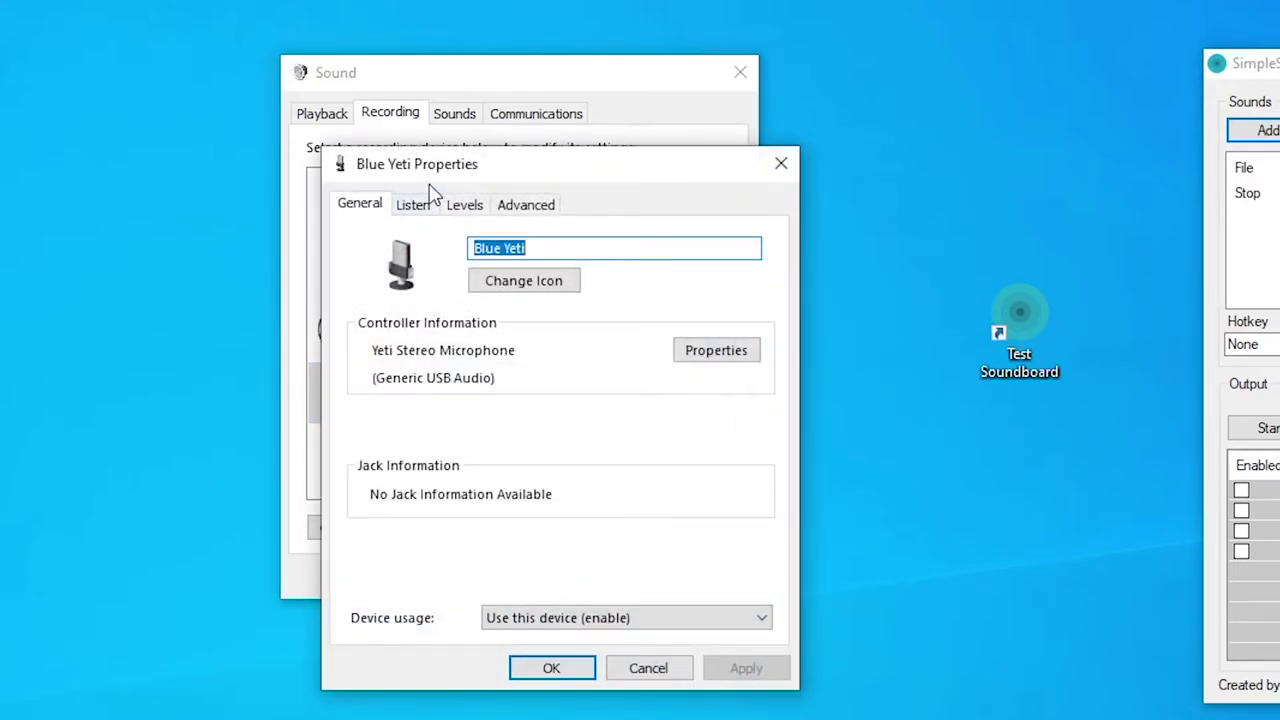
key(Escape)
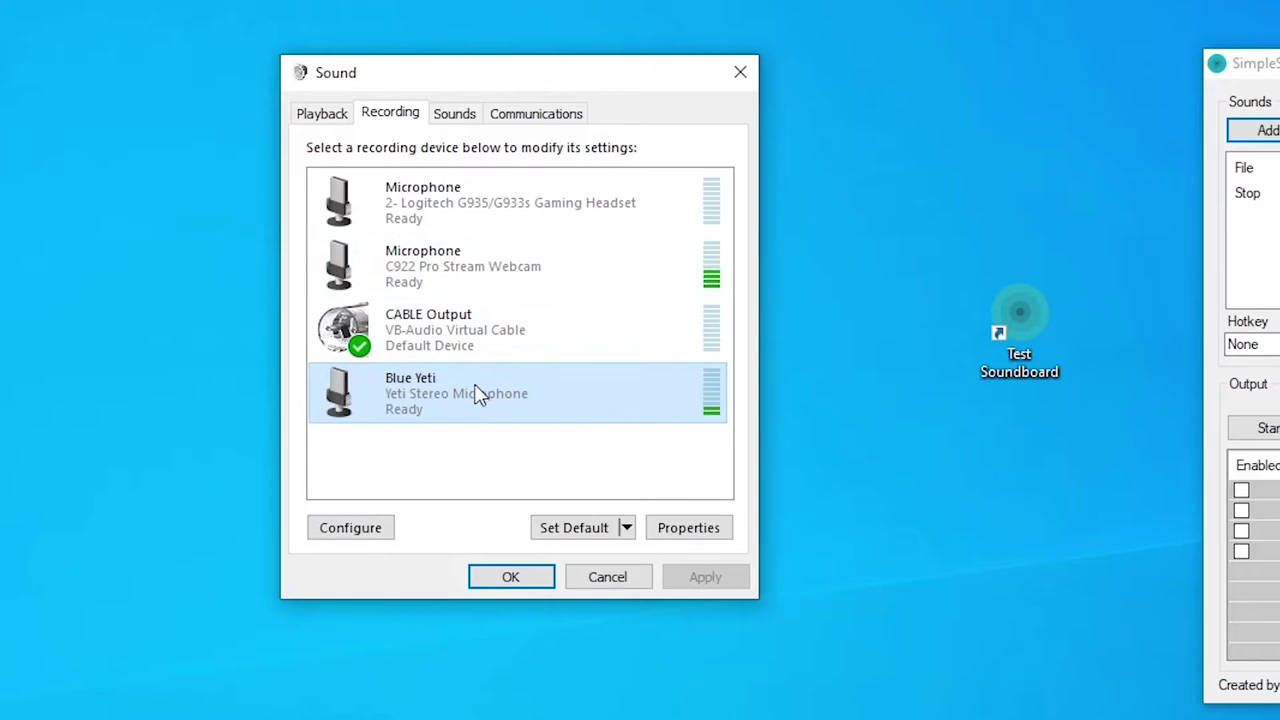
double_click(470, 394)
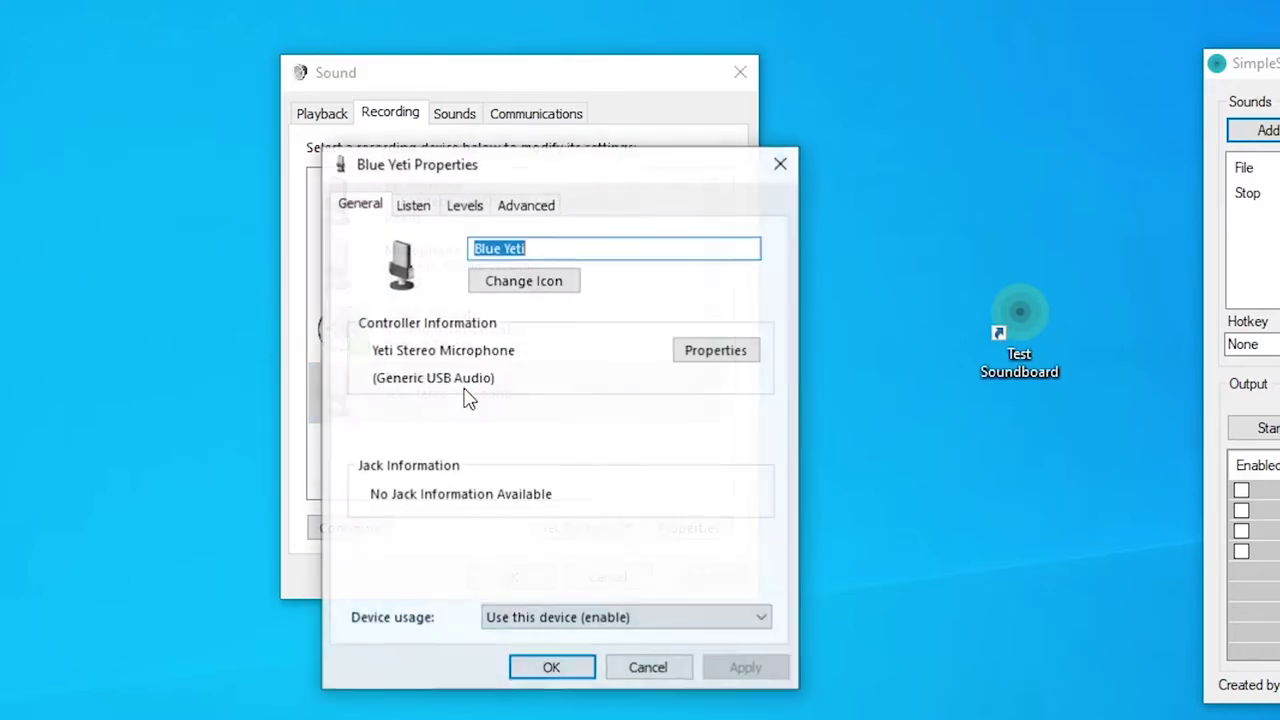
click(430, 212)
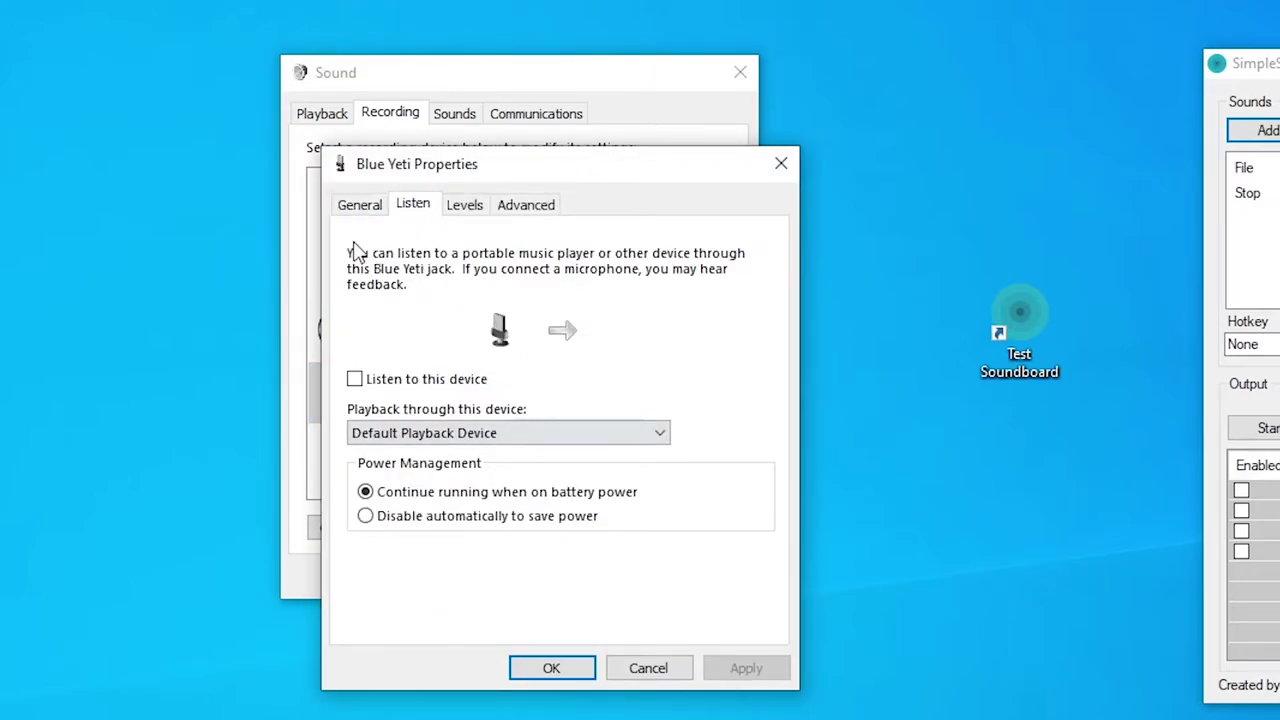
click(380, 388)
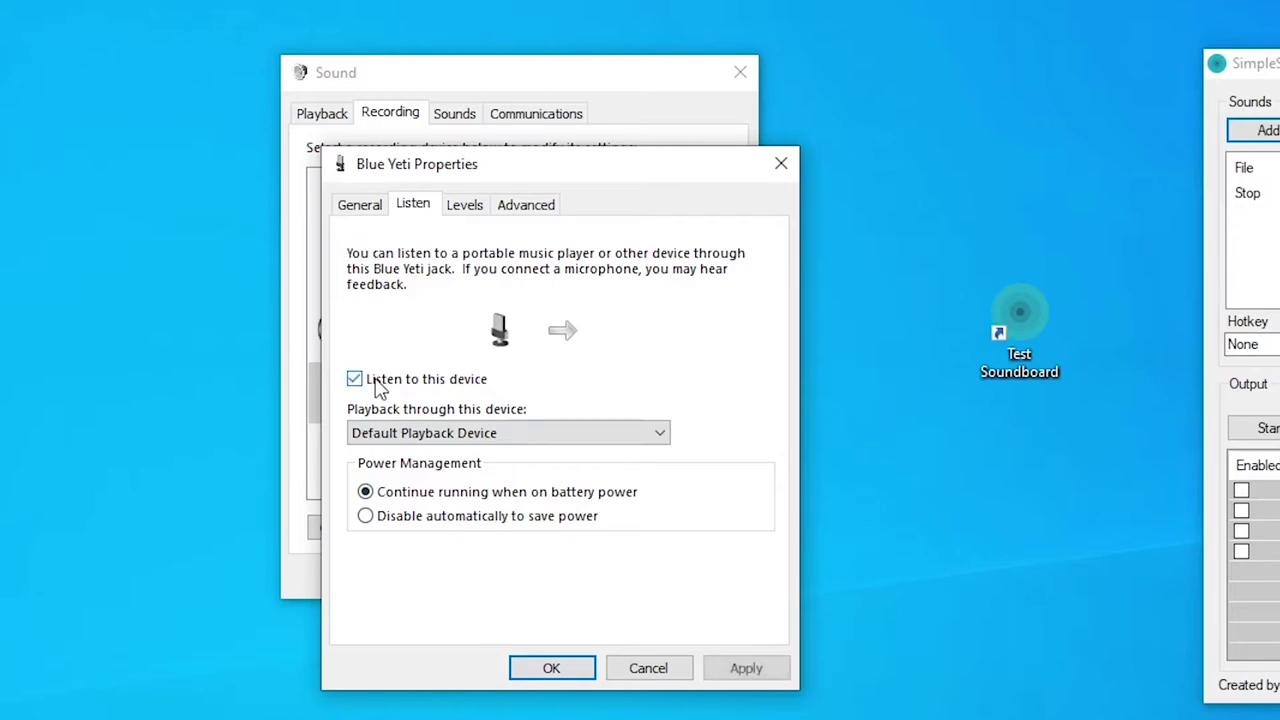
click(786, 670)
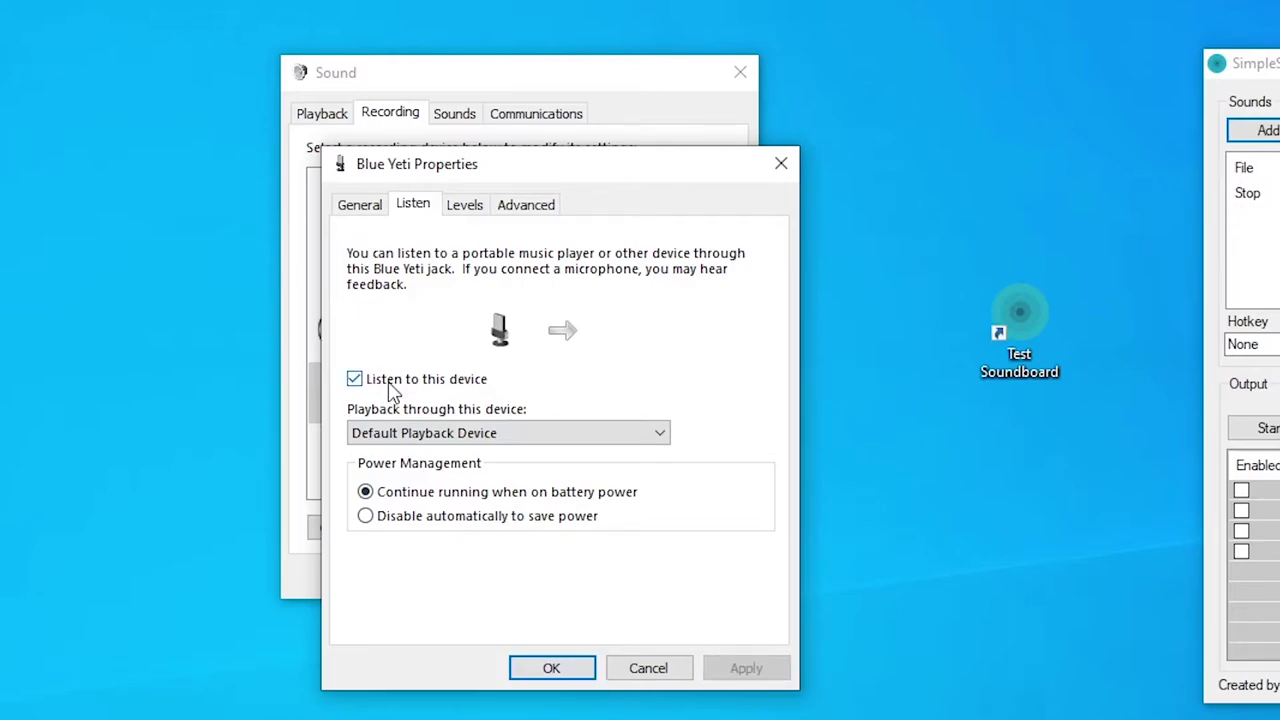
- Route the Blue Yeti's listening playback through Speakers (VB-Audio Virtual Cable) and apply the change
click(465, 433)
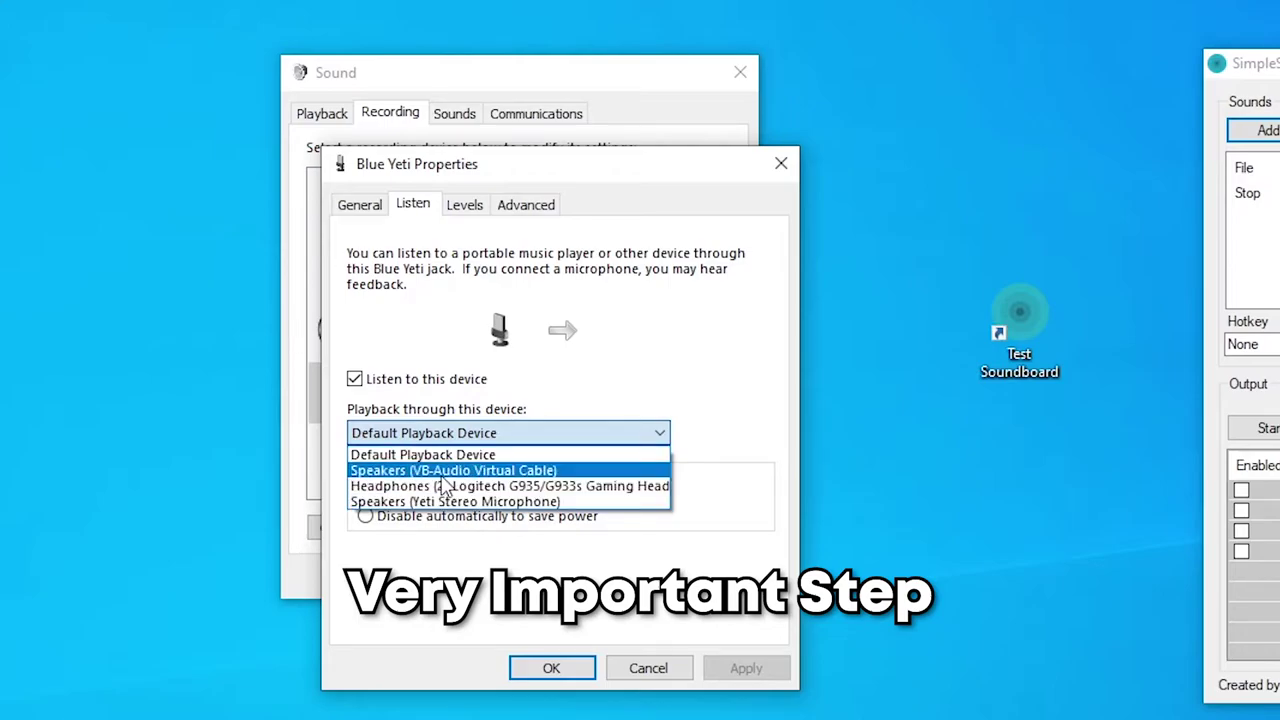
click(443, 471)
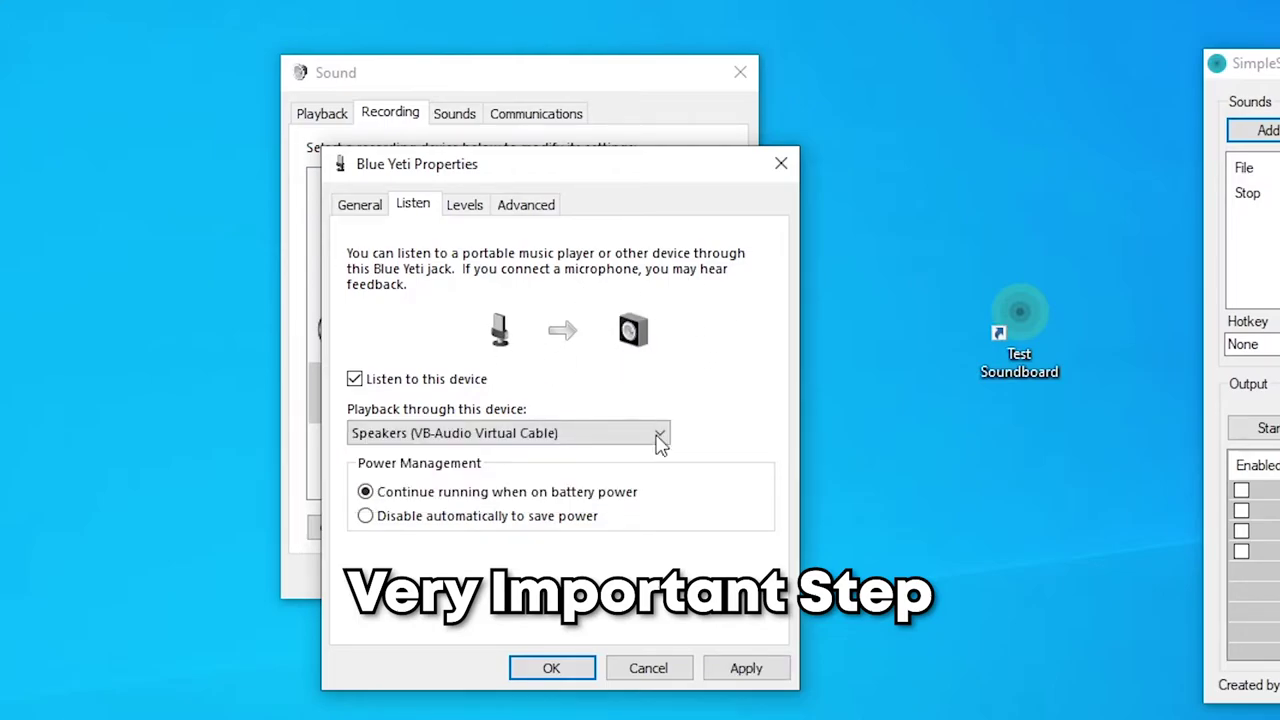
click(735, 678)
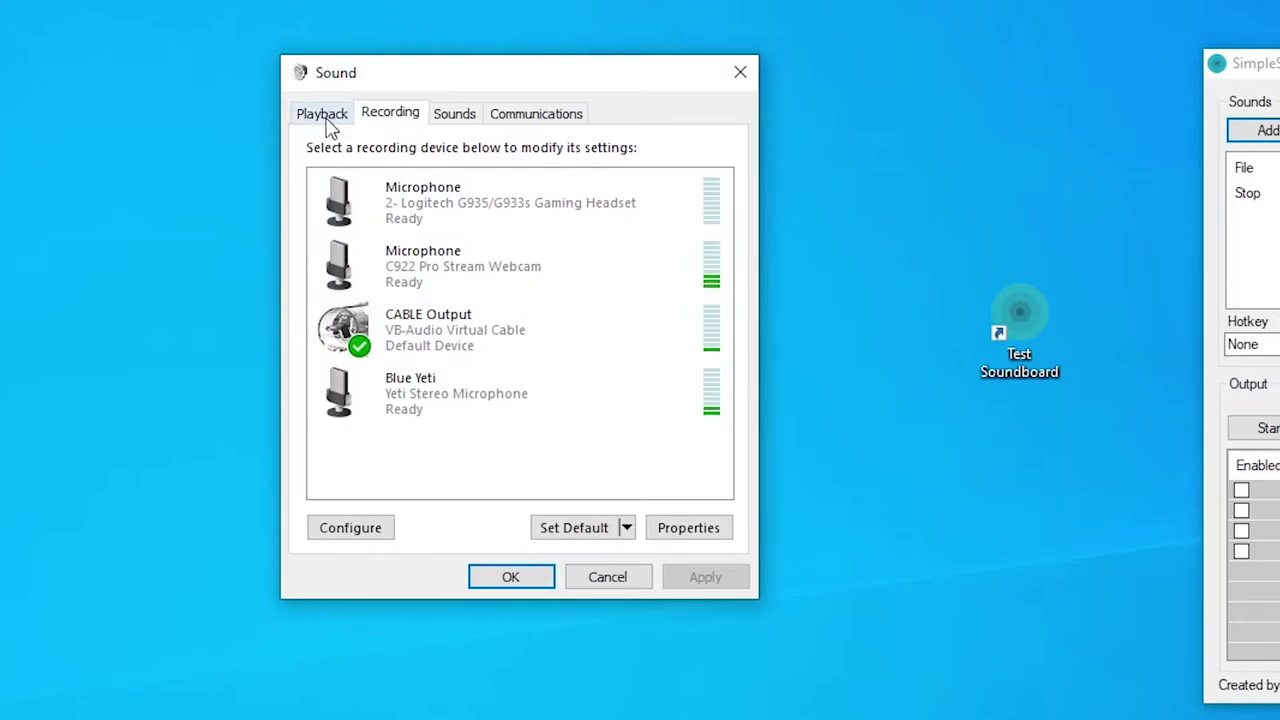
- Check the default device assignments for the Logitech headphones under playback and the CABLE Output under recording
click(326, 120)
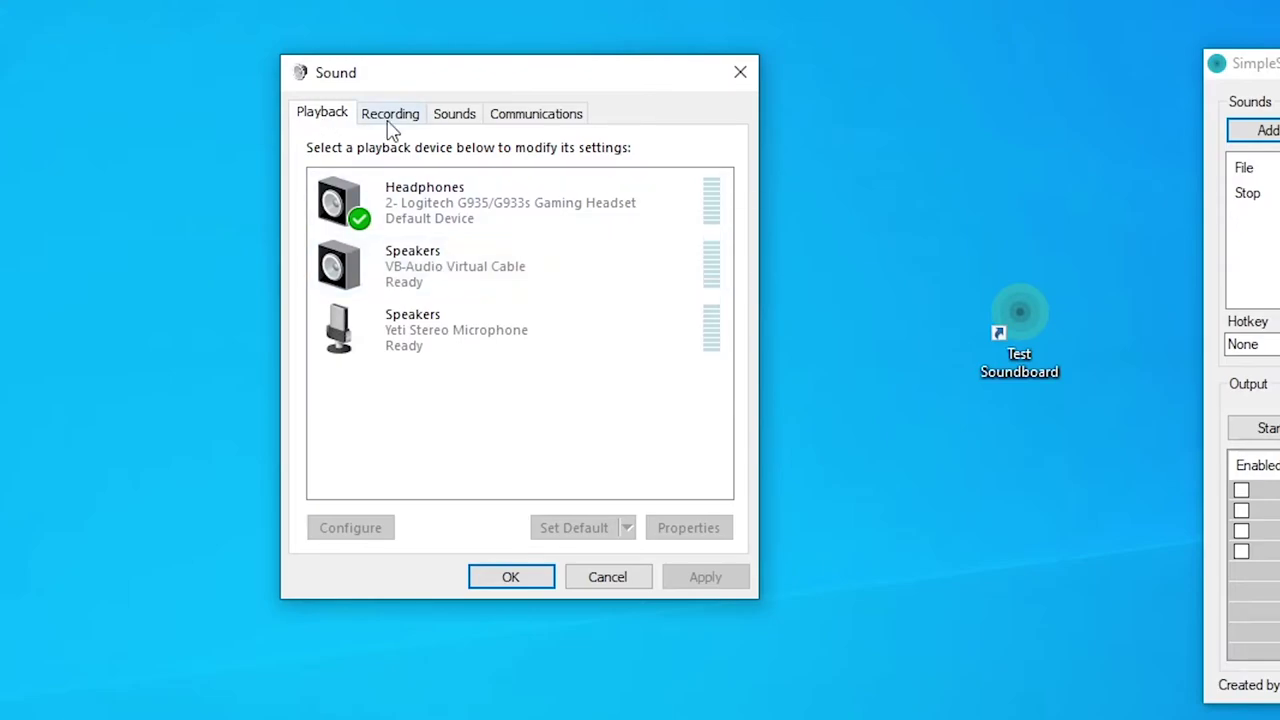
click(428, 203)
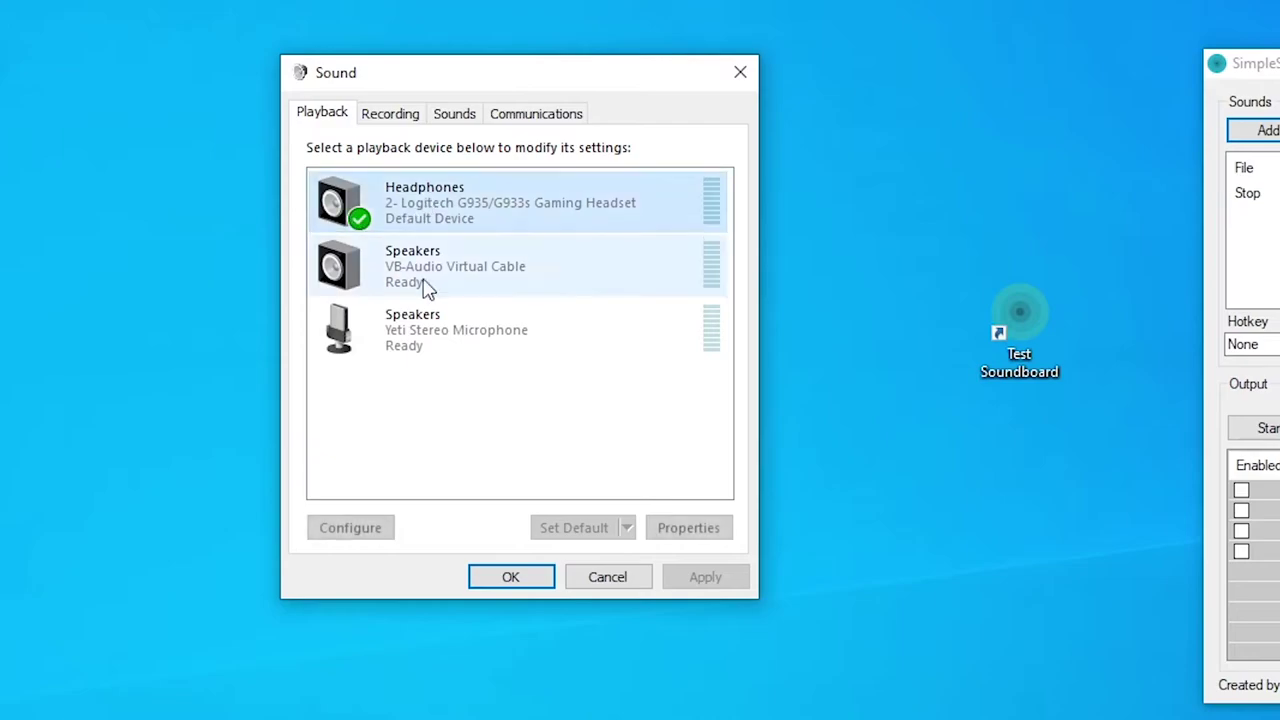
key(ctrl+Tab)
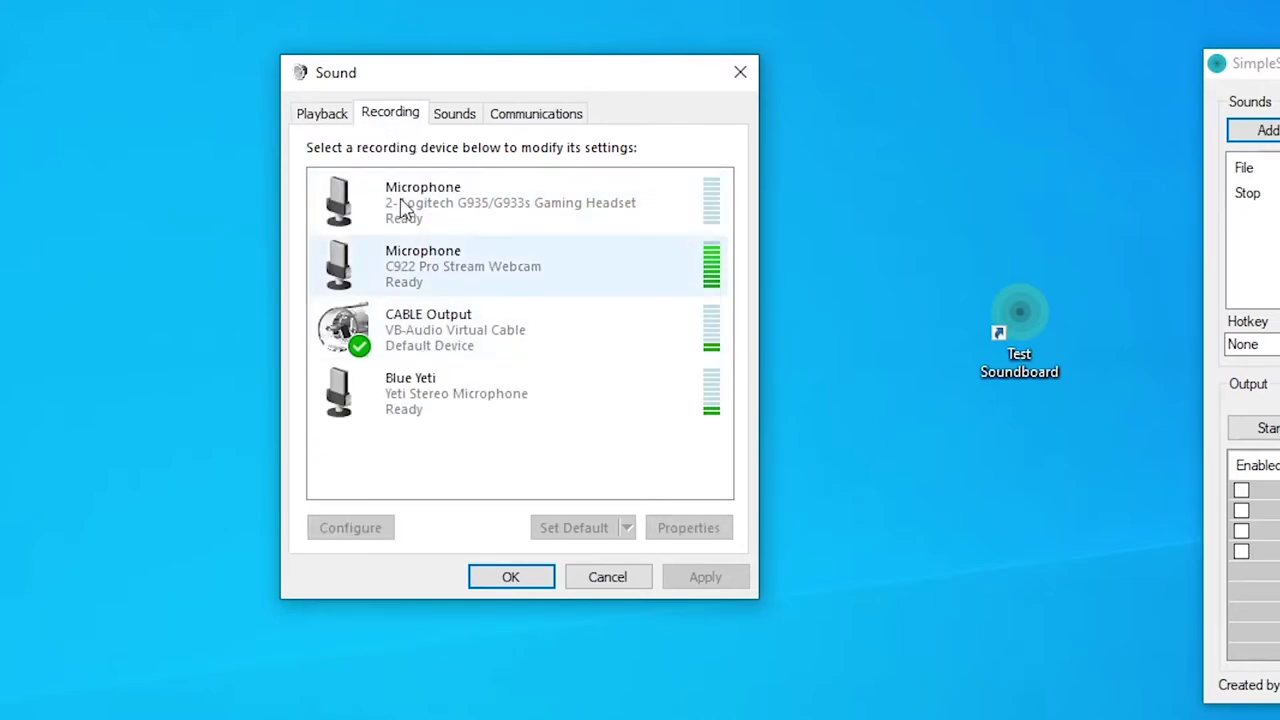
click(392, 342)
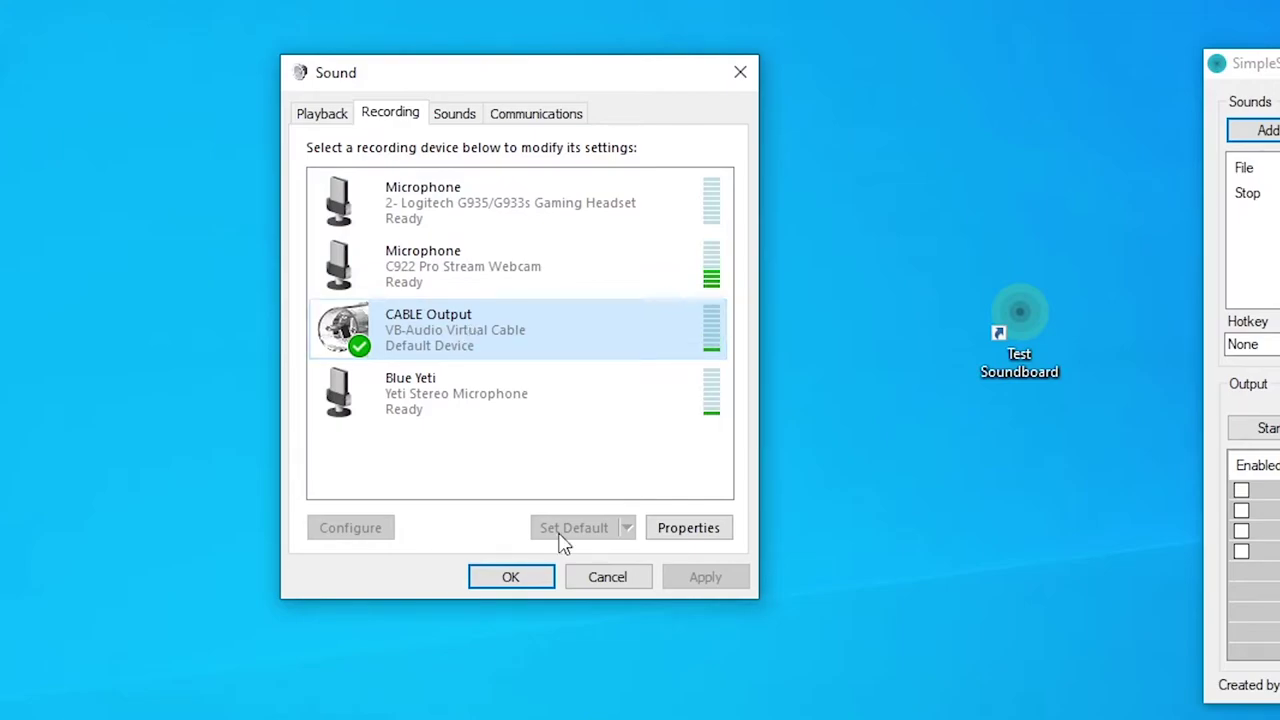
click(443, 391)
click(430, 337)
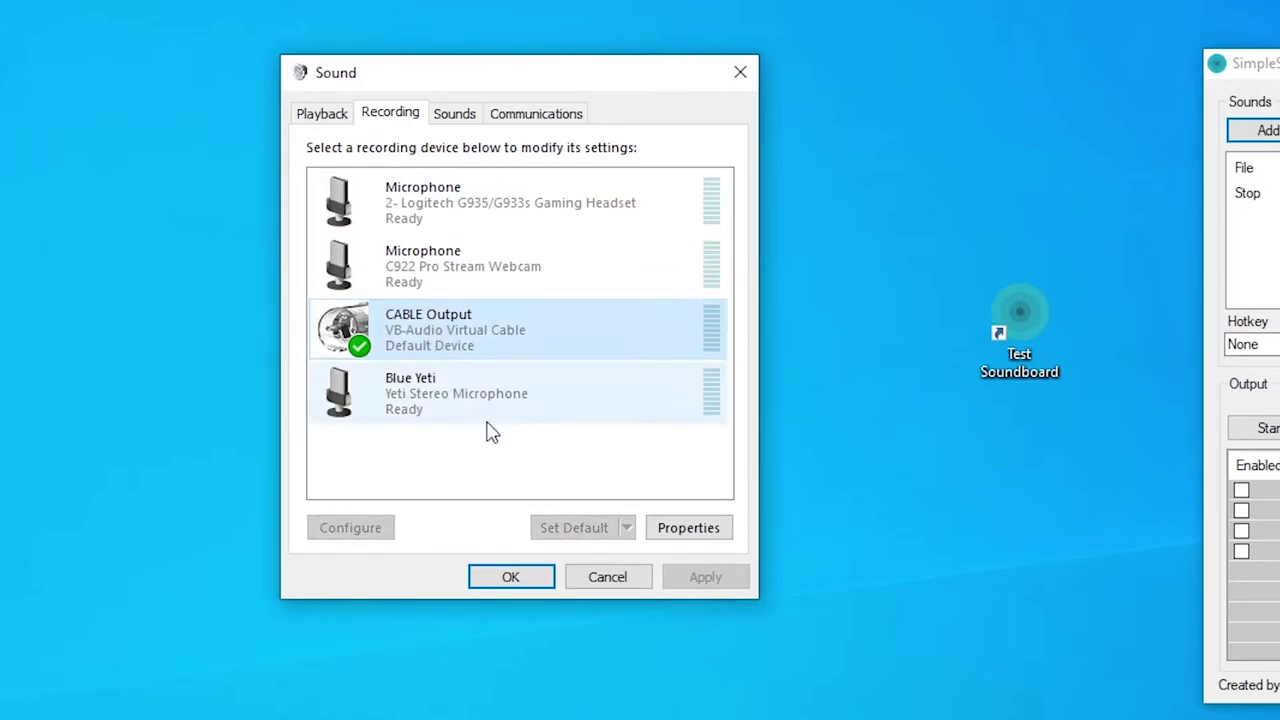
- Check the CABLE Output entry among the recording devices and close the Sound settings
click(509, 463)
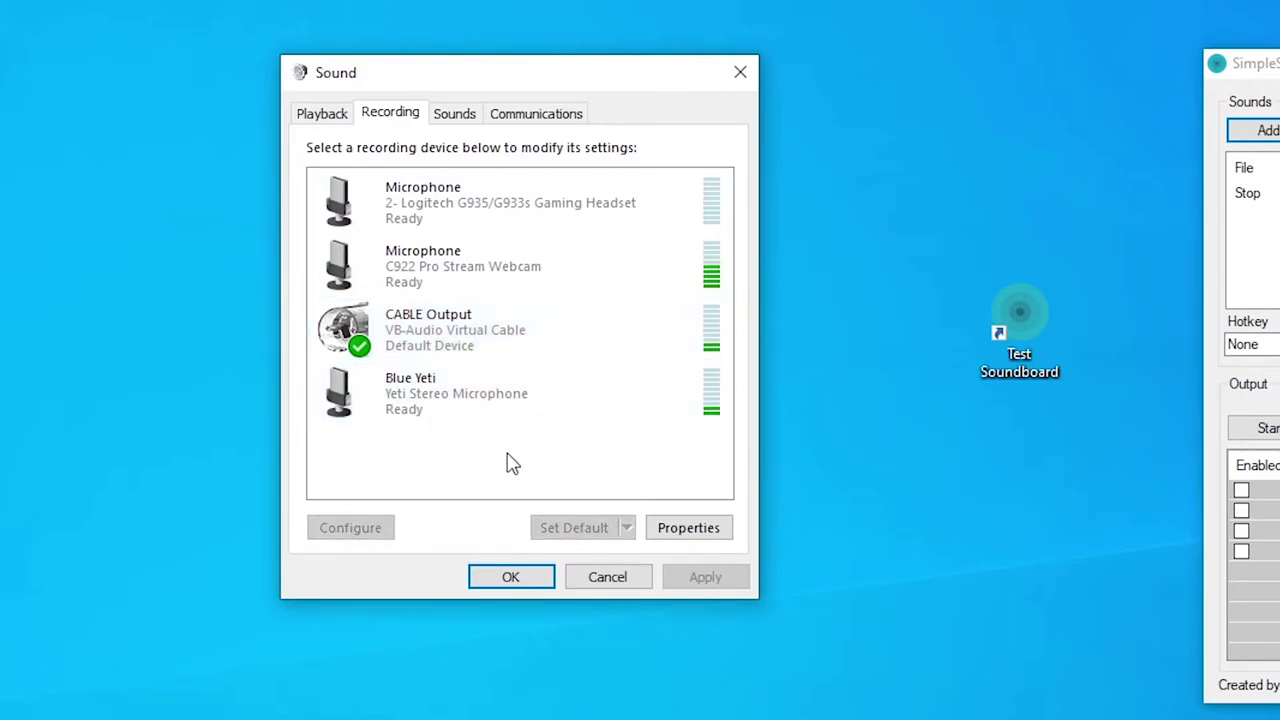
click(485, 357)
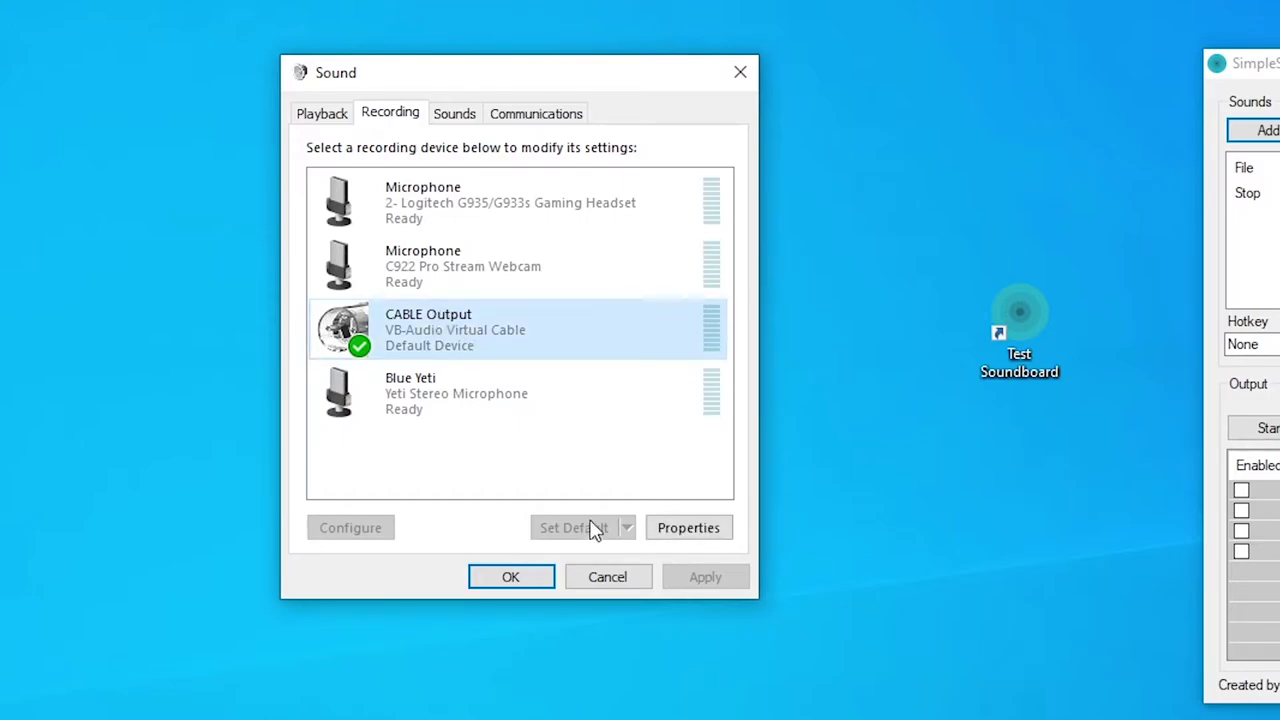
click(745, 70)
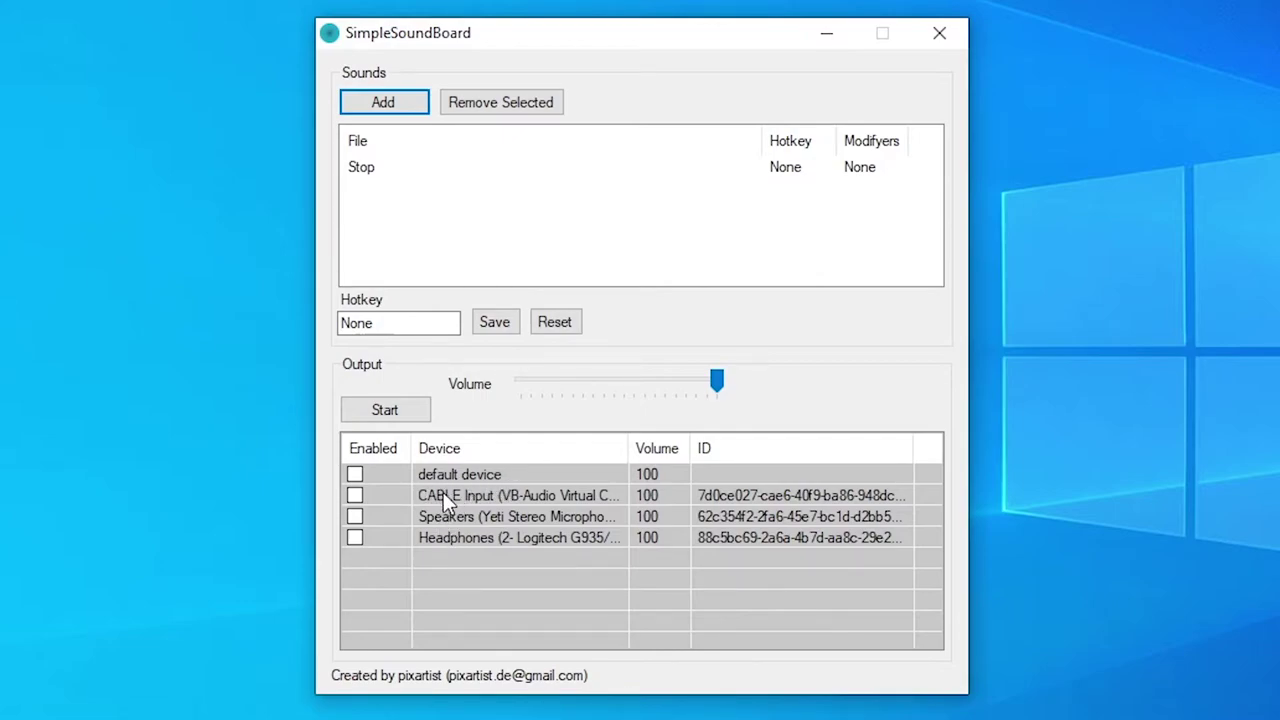
- Enable CABLE Input (VB-Audio Virtual Cable) as a soundboard output and set its volume to 70
click(355, 495)
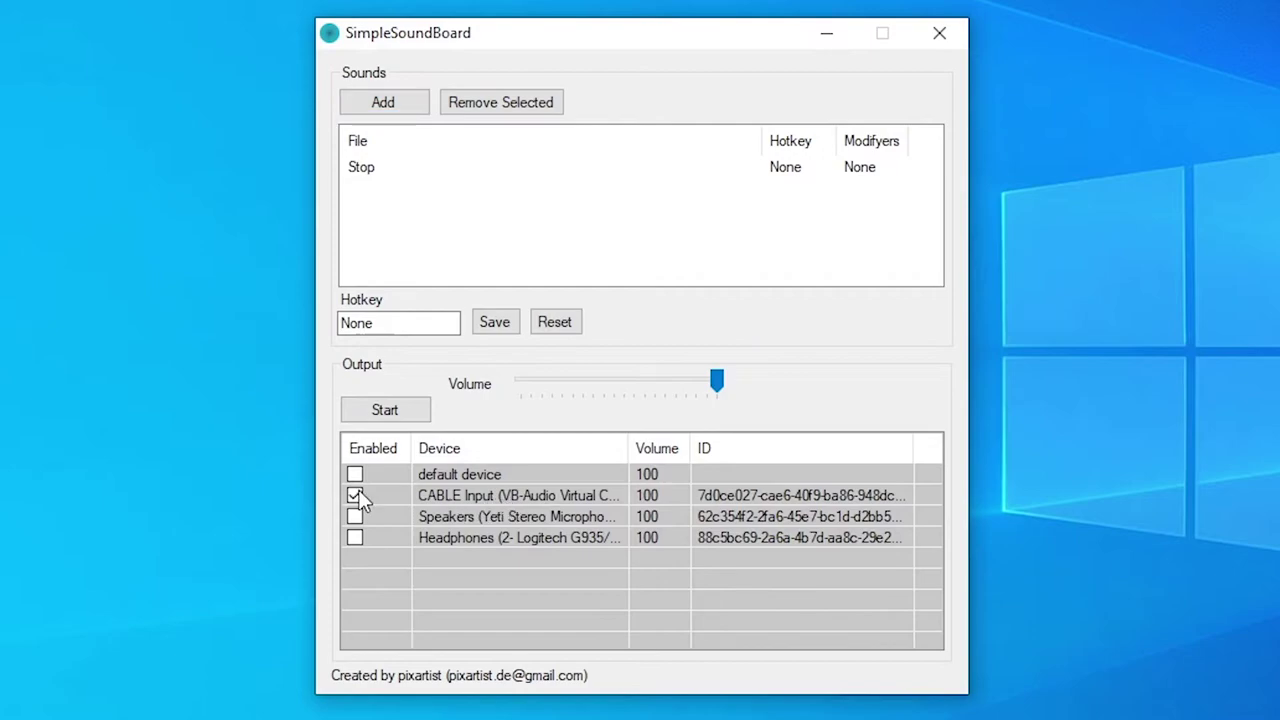
click(440, 495)
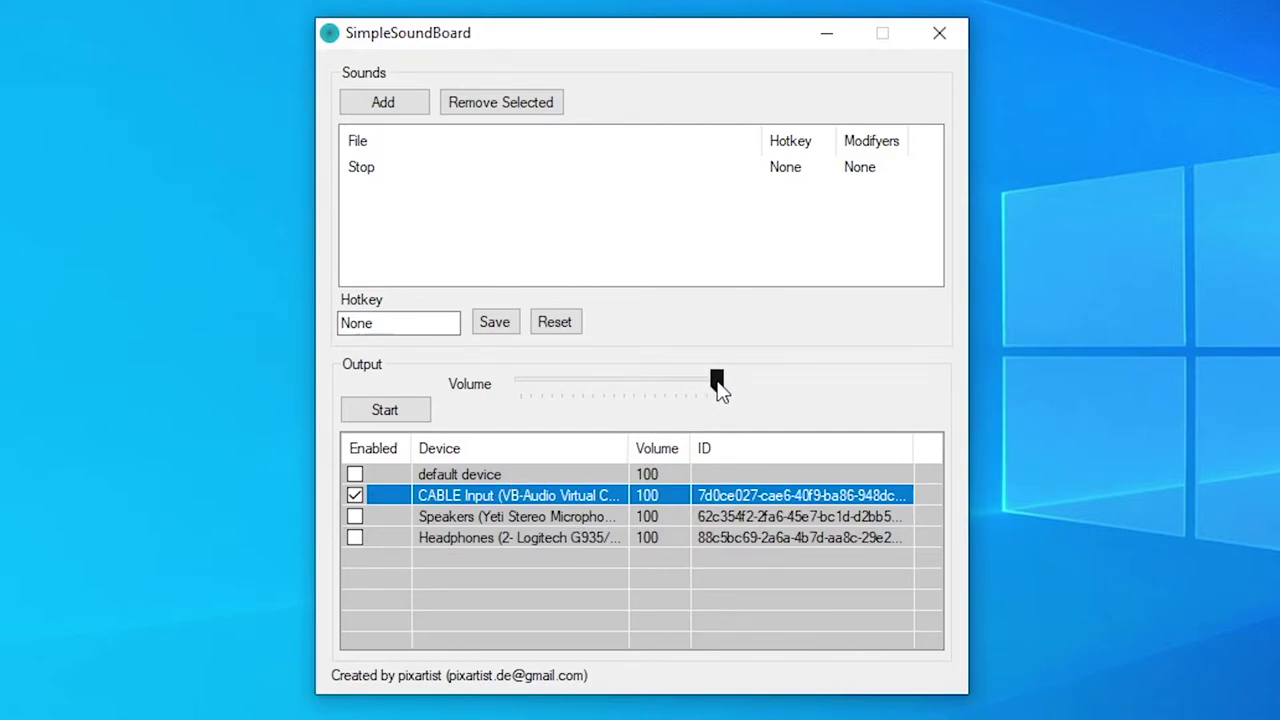
drag(718, 383, 655, 380)
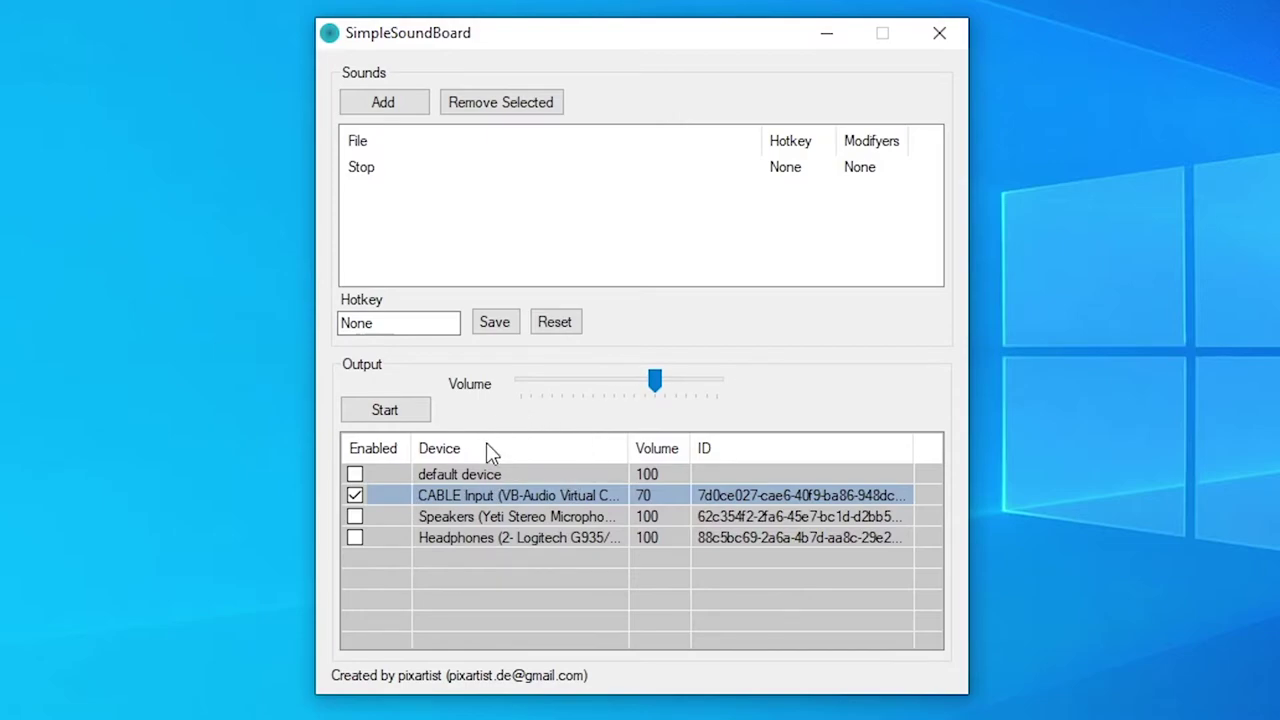
- Enable the default device as a soundboard output and set its volume to 30
click(478, 474)
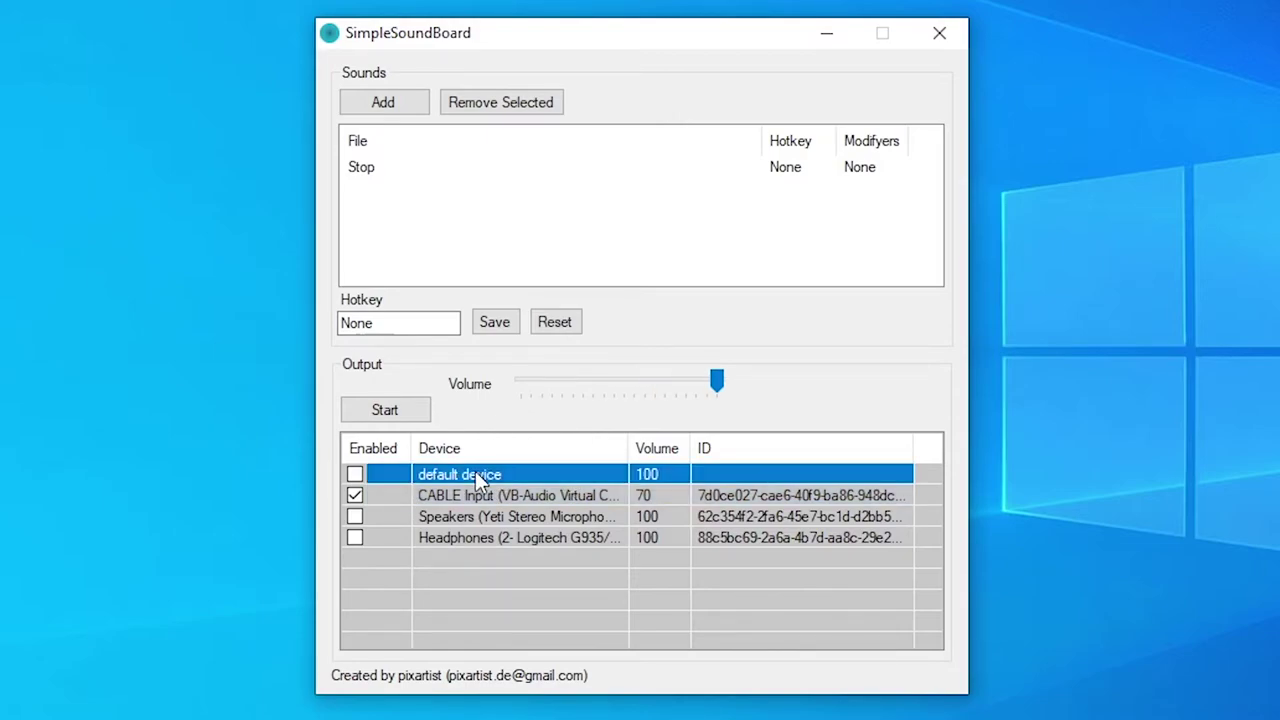
click(355, 474)
click(715, 384)
drag(712, 384, 576, 382)
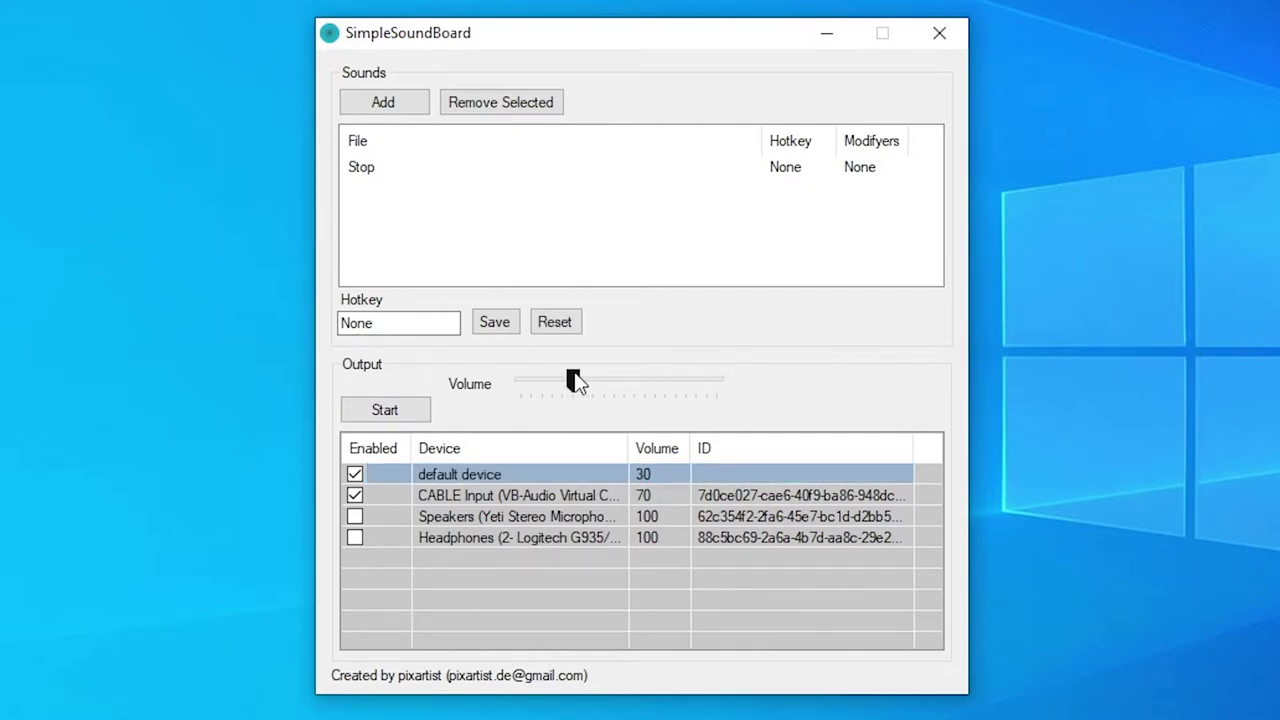
- Start and stop the soundboard output as a test, and close SimpleSoundBoard
click(405, 414)
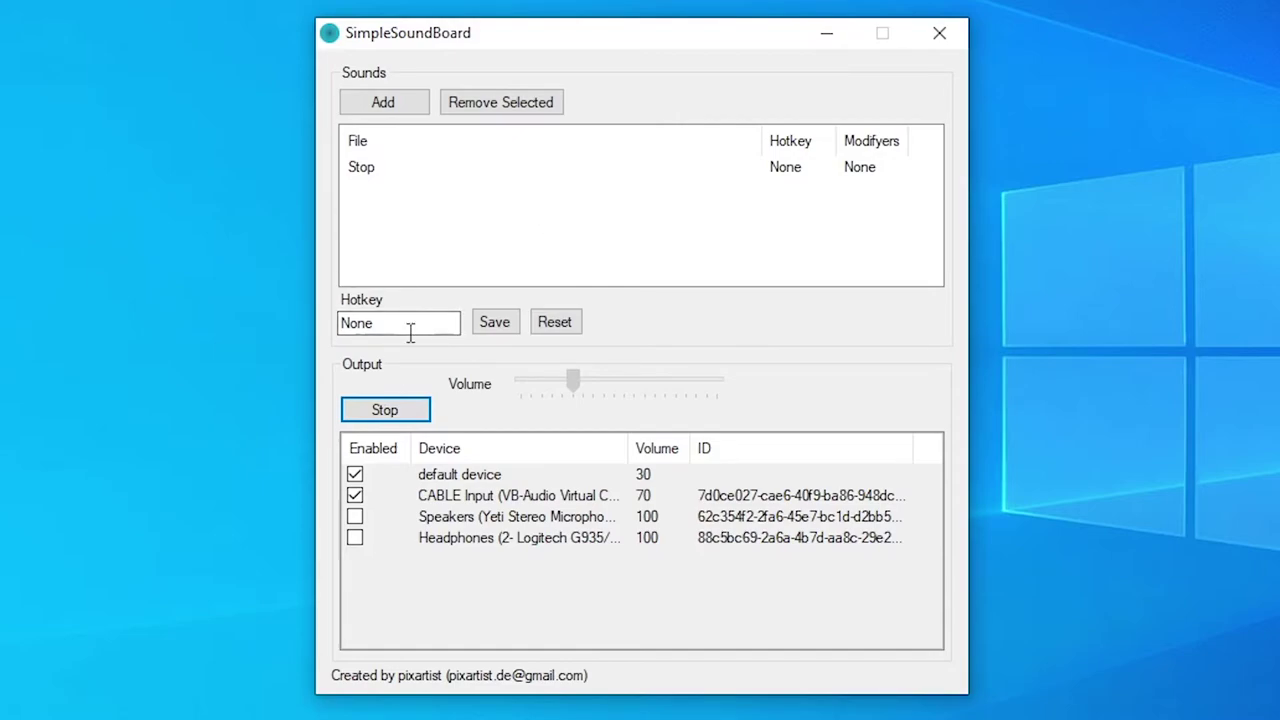
click(405, 412)
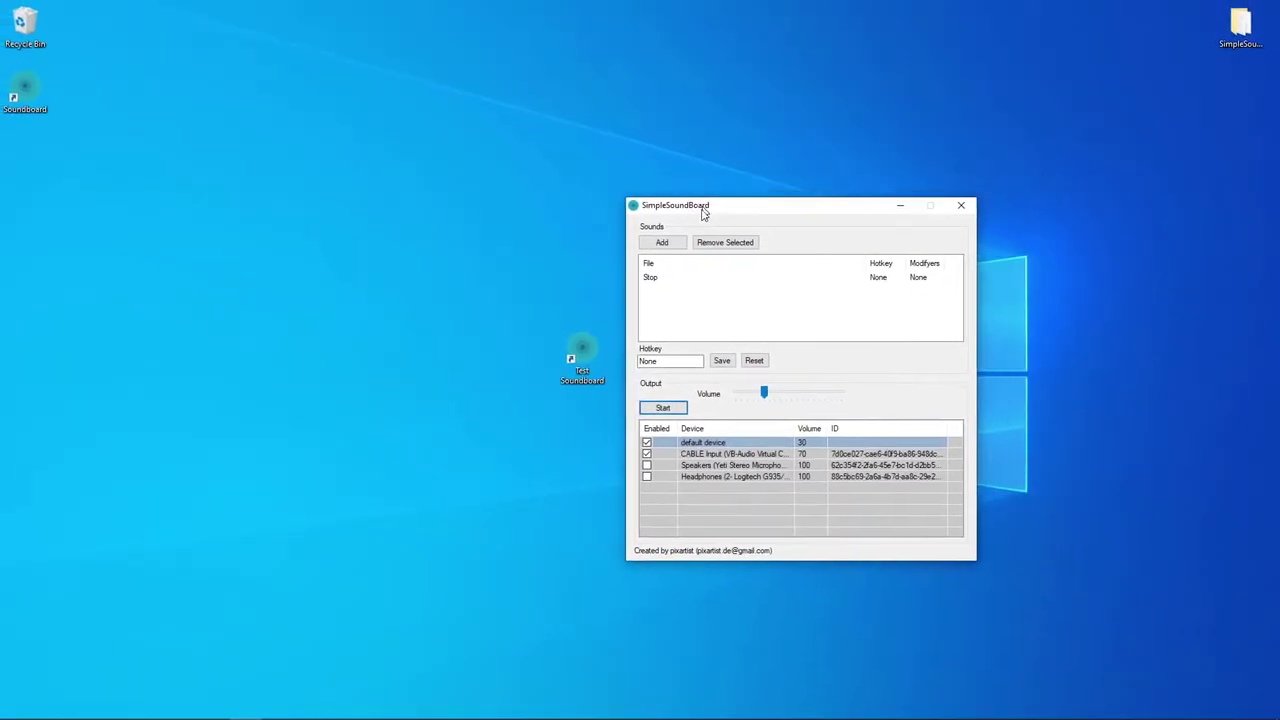
drag(461, 34, 532, 35)
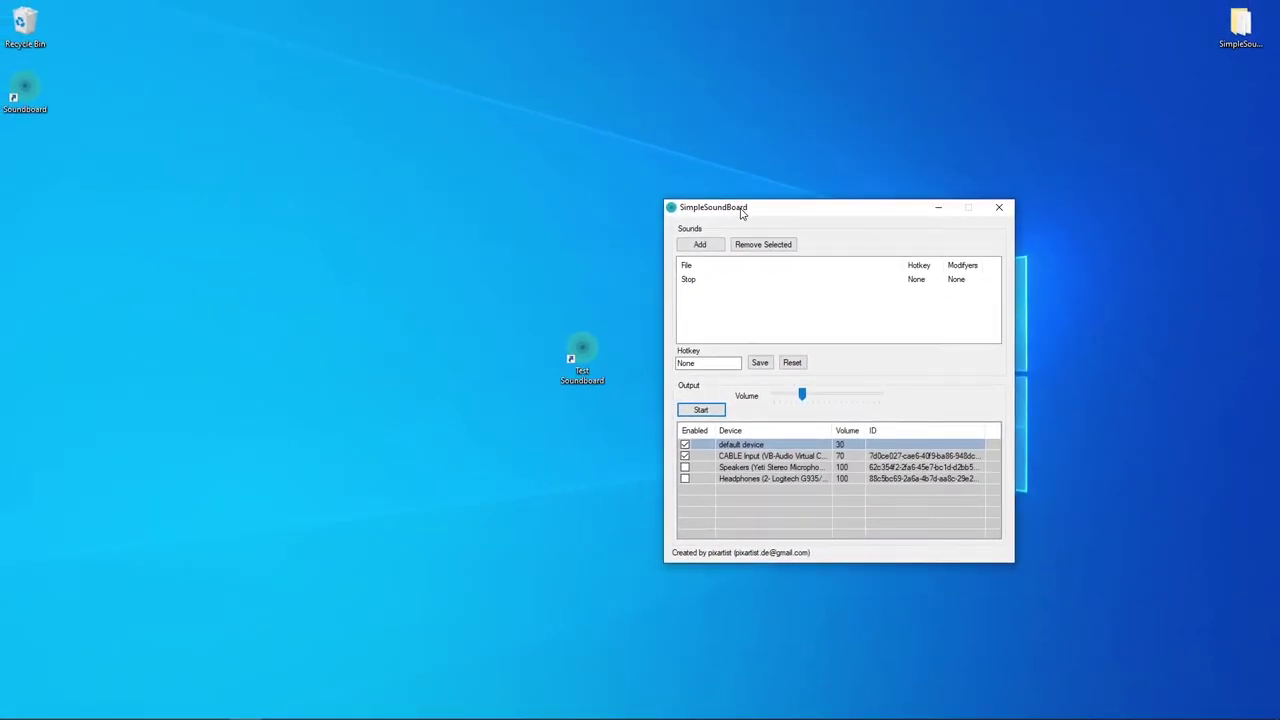
click(997, 209)
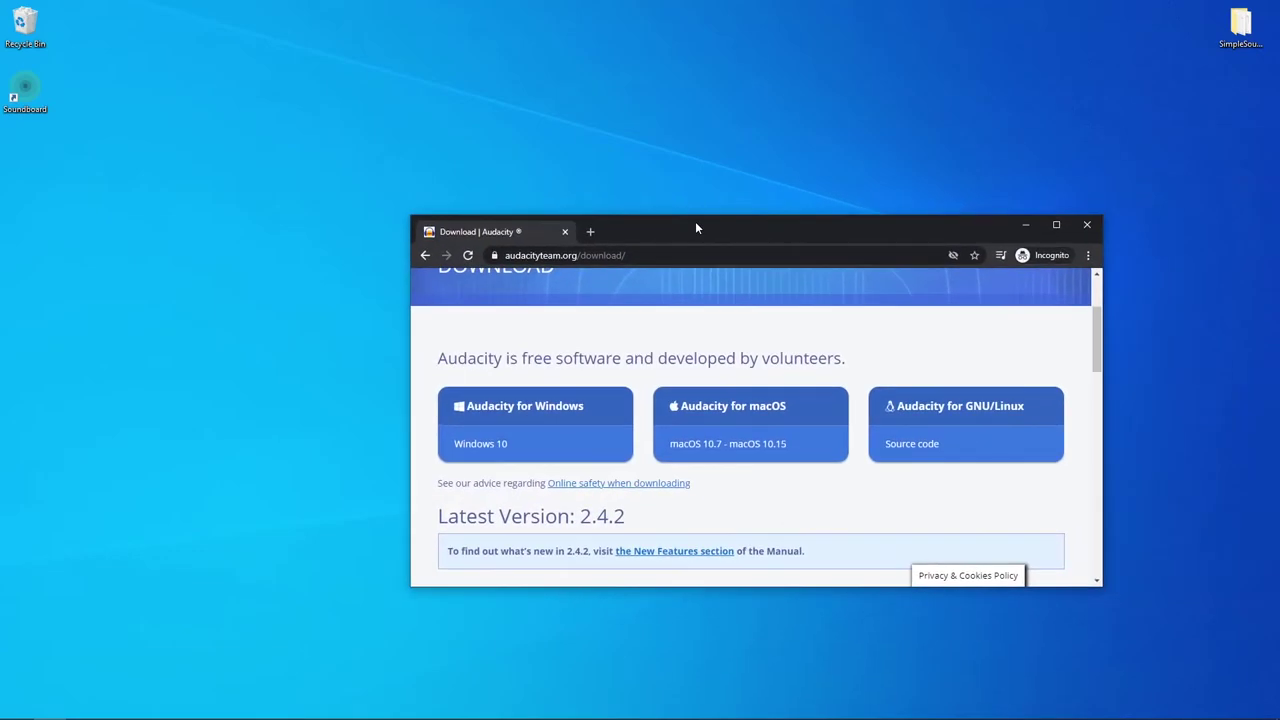
- In the browser, go from audacityteam.org/download to the Windows downloads and follow the Audacity 2.4.2 installer link
drag(697, 224, 575, 207)
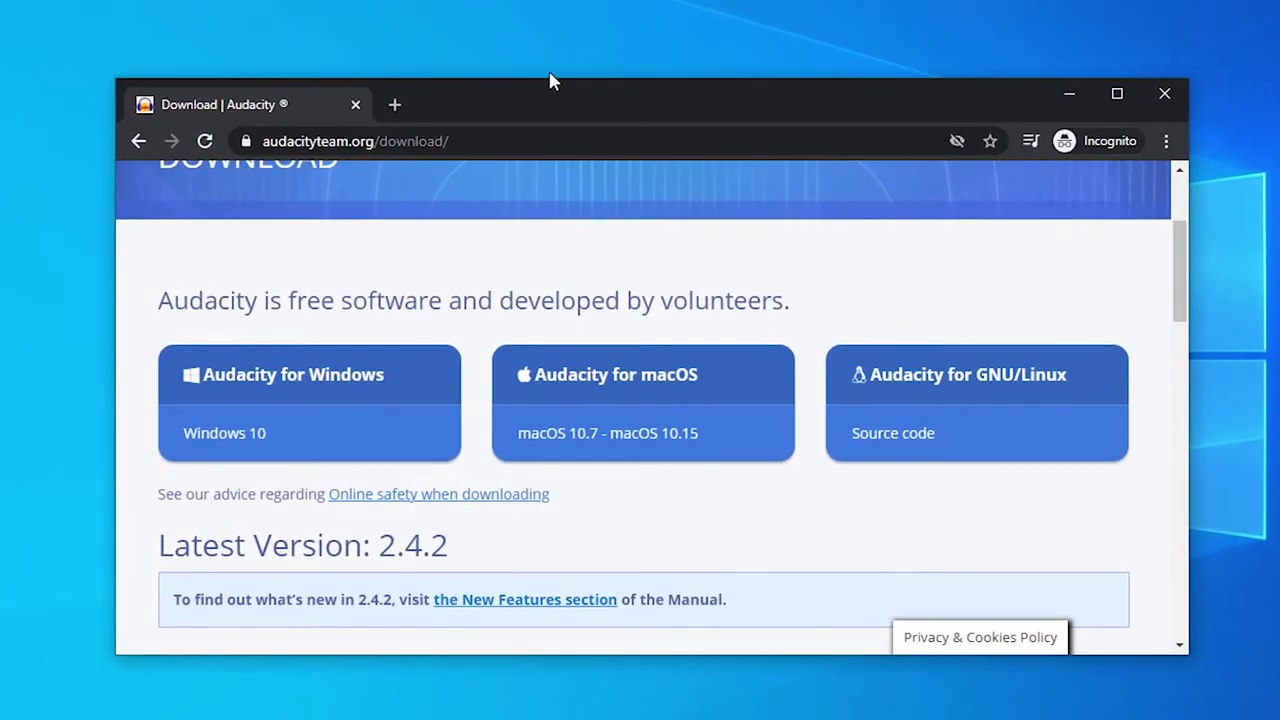
click(510, 141)
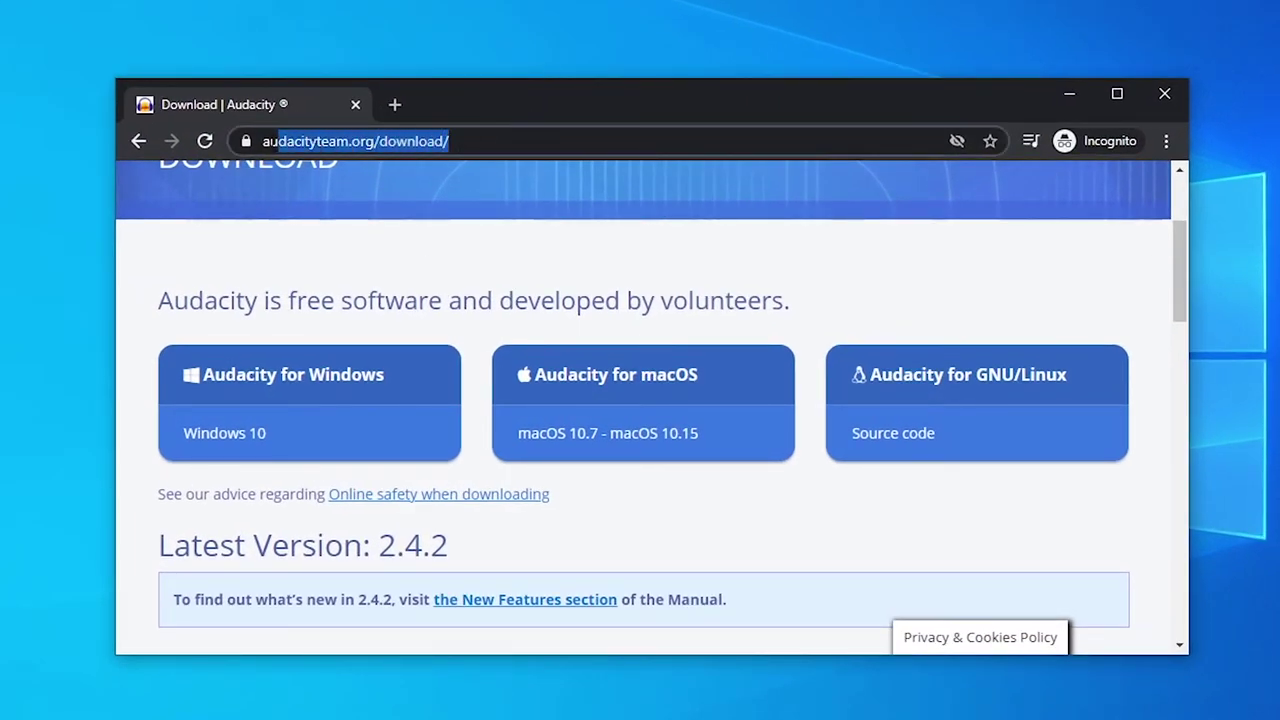
drag(386, 141, 452, 141)
click(432, 285)
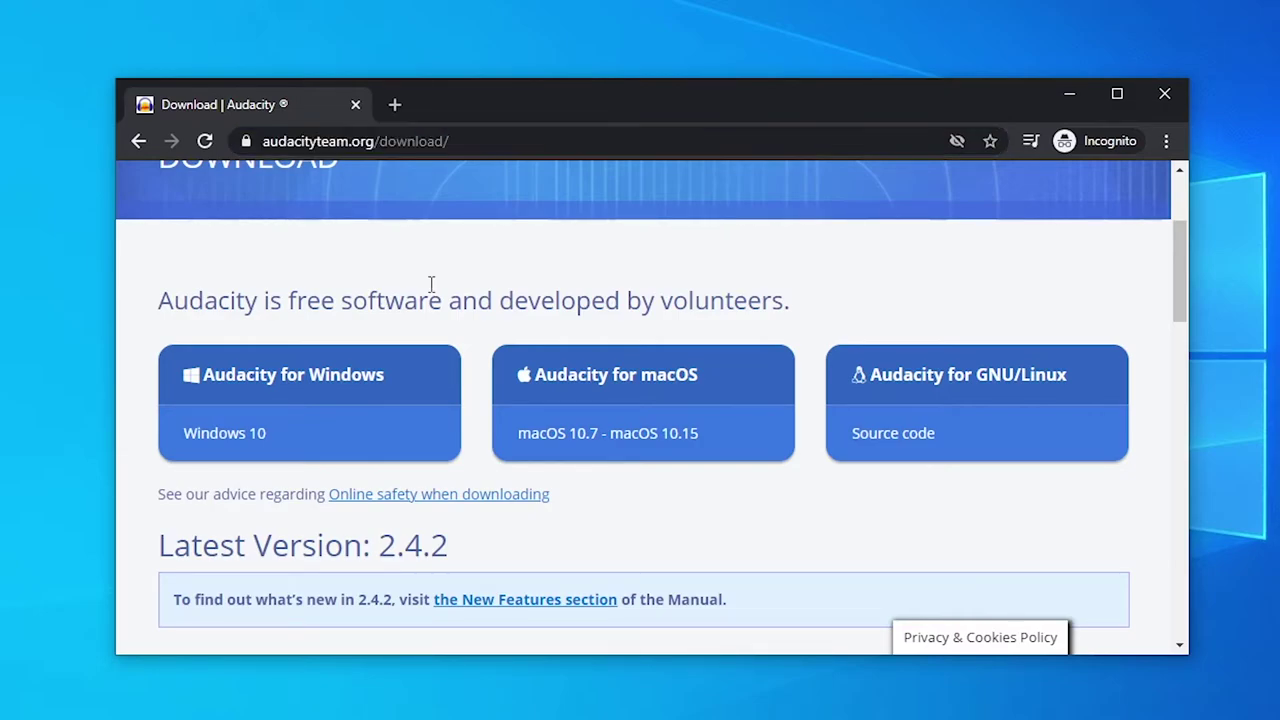
click(247, 382)
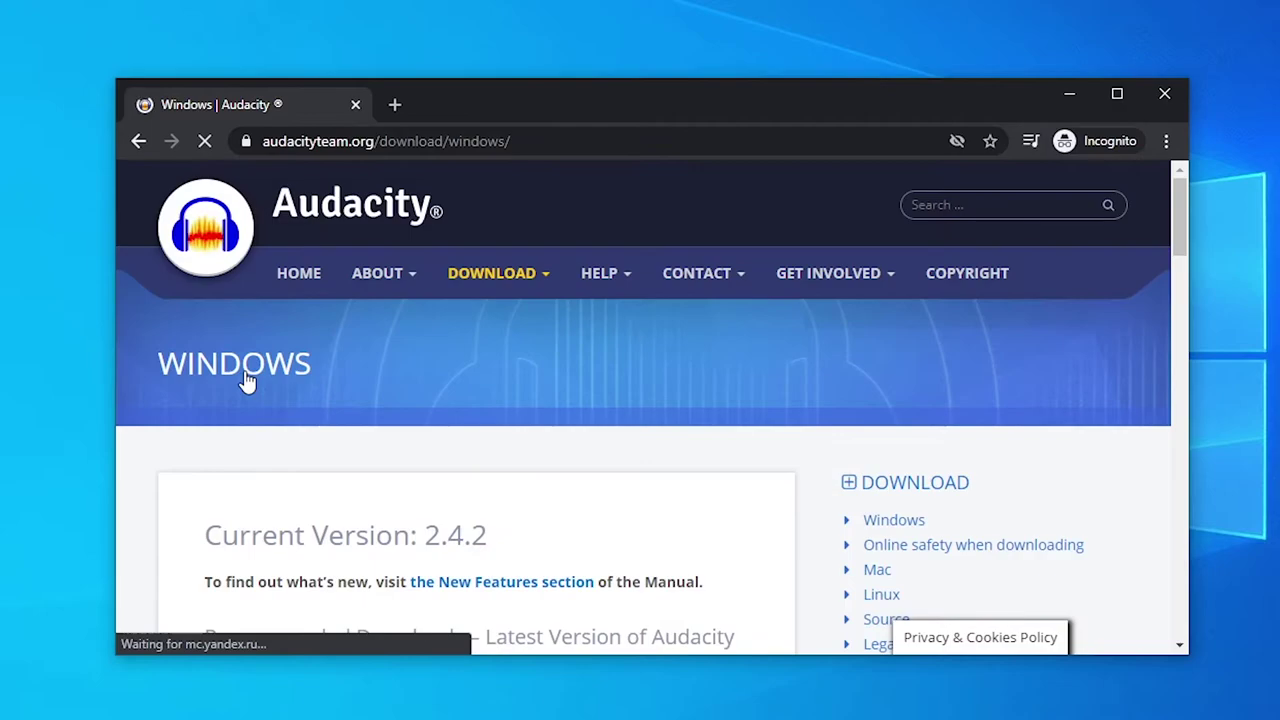
scroll(245, 375, down, 6)
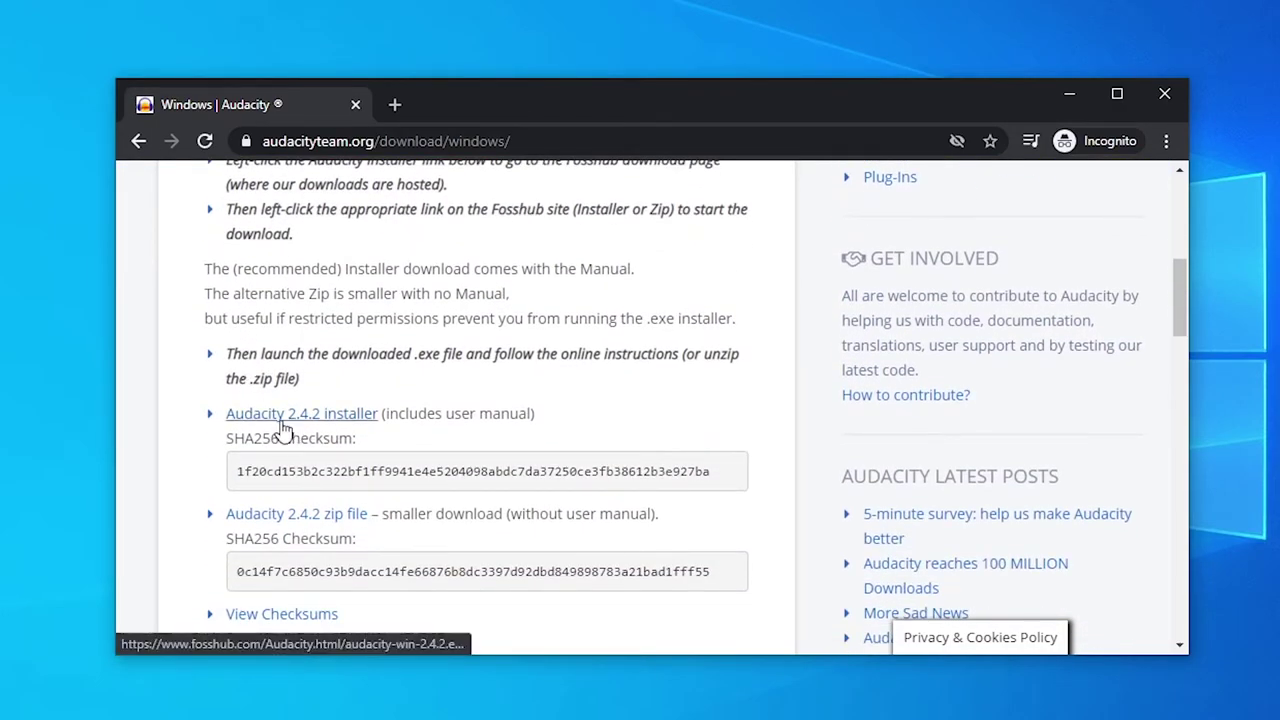
click(338, 420)
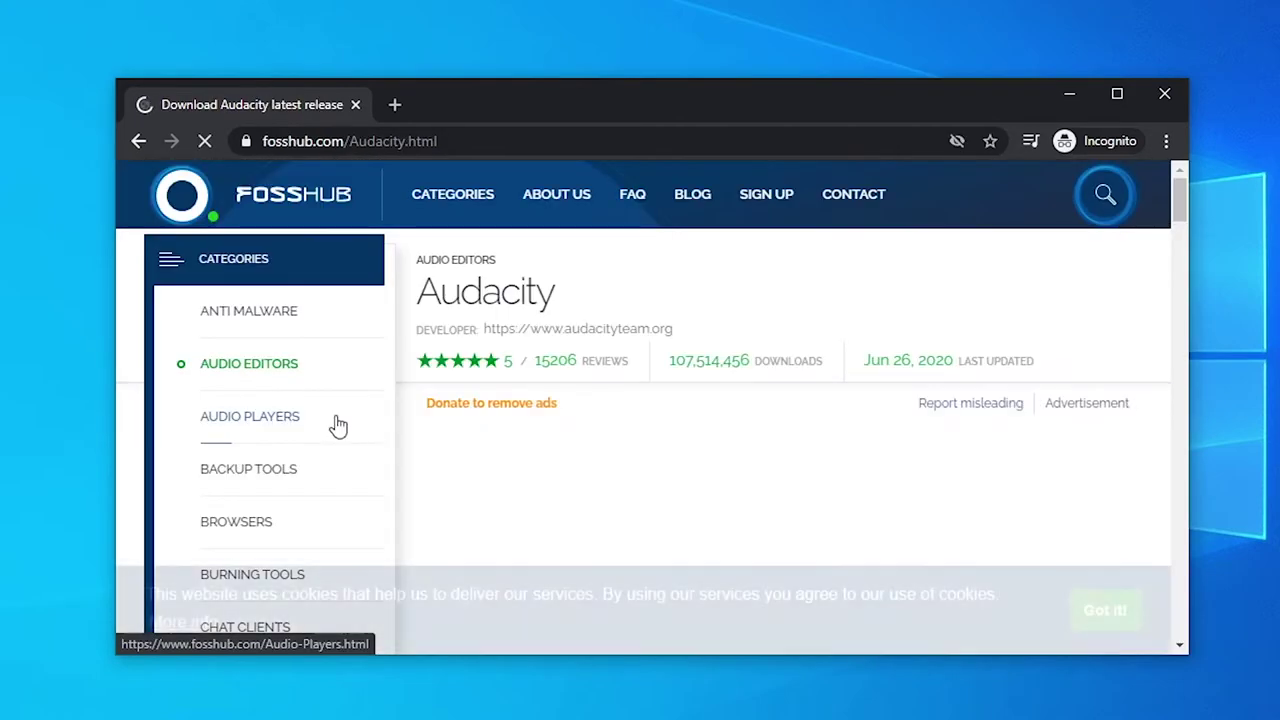
- Download the Audacity Windows Installer from the FossHub page
scroll(423, 357, down, 1)
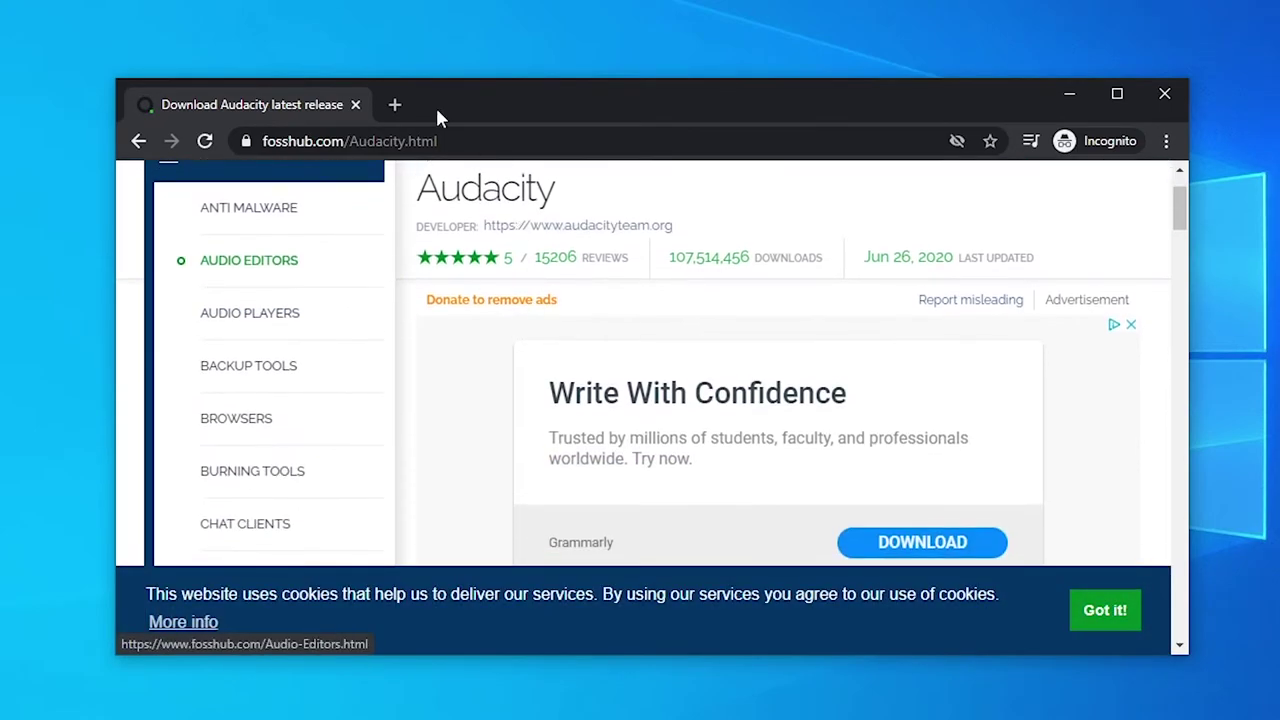
double_click(437, 112)
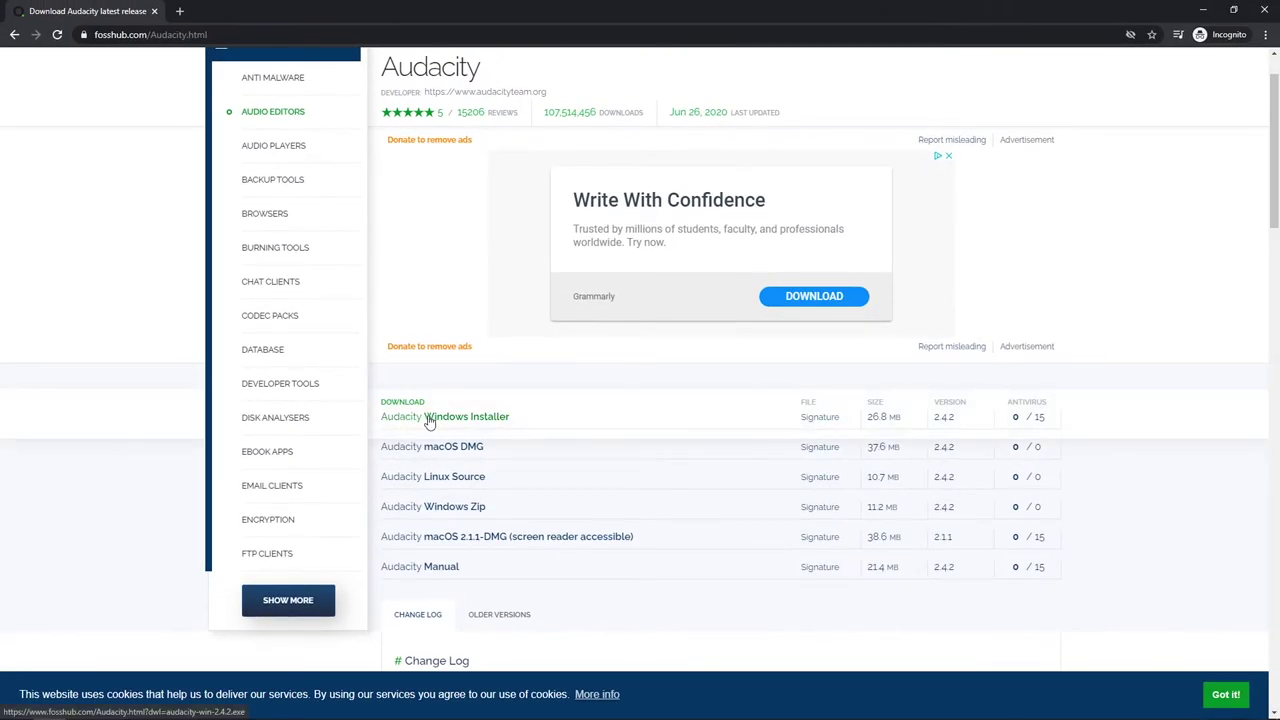
click(465, 419)
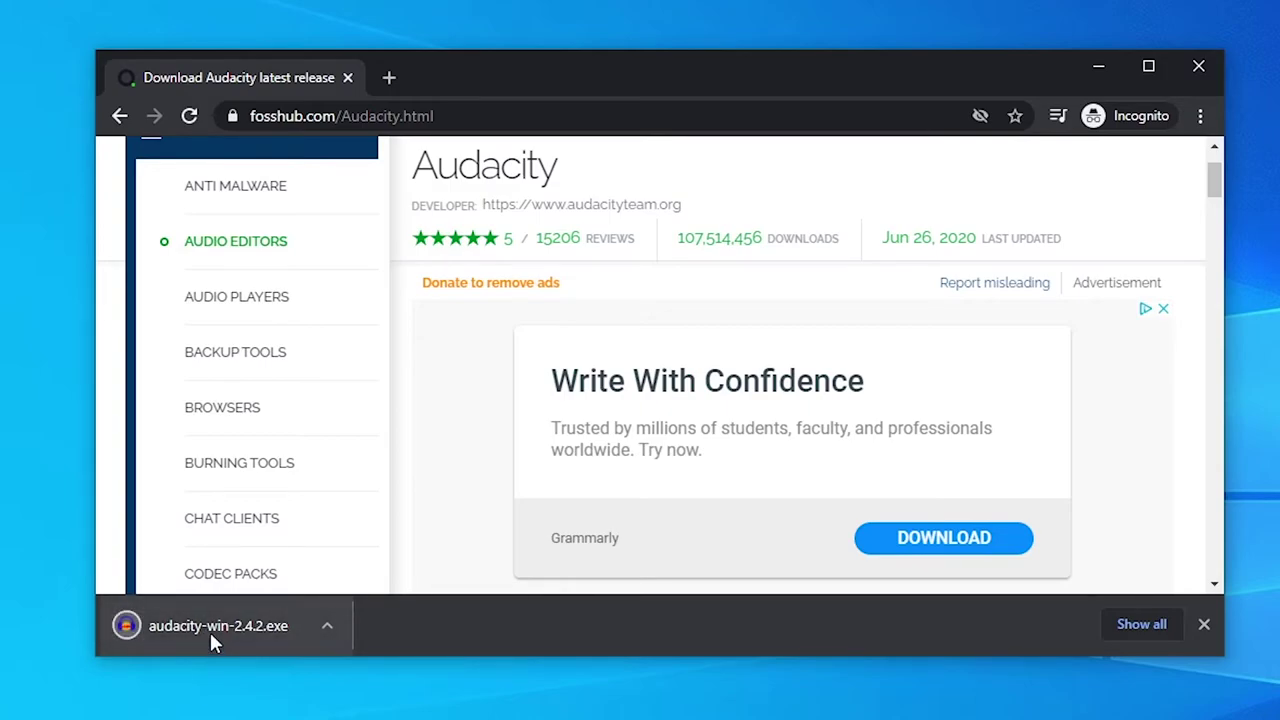
- Run the downloaded audacity-win-2.4.2.exe and choose English as the setup language
click(210, 632)
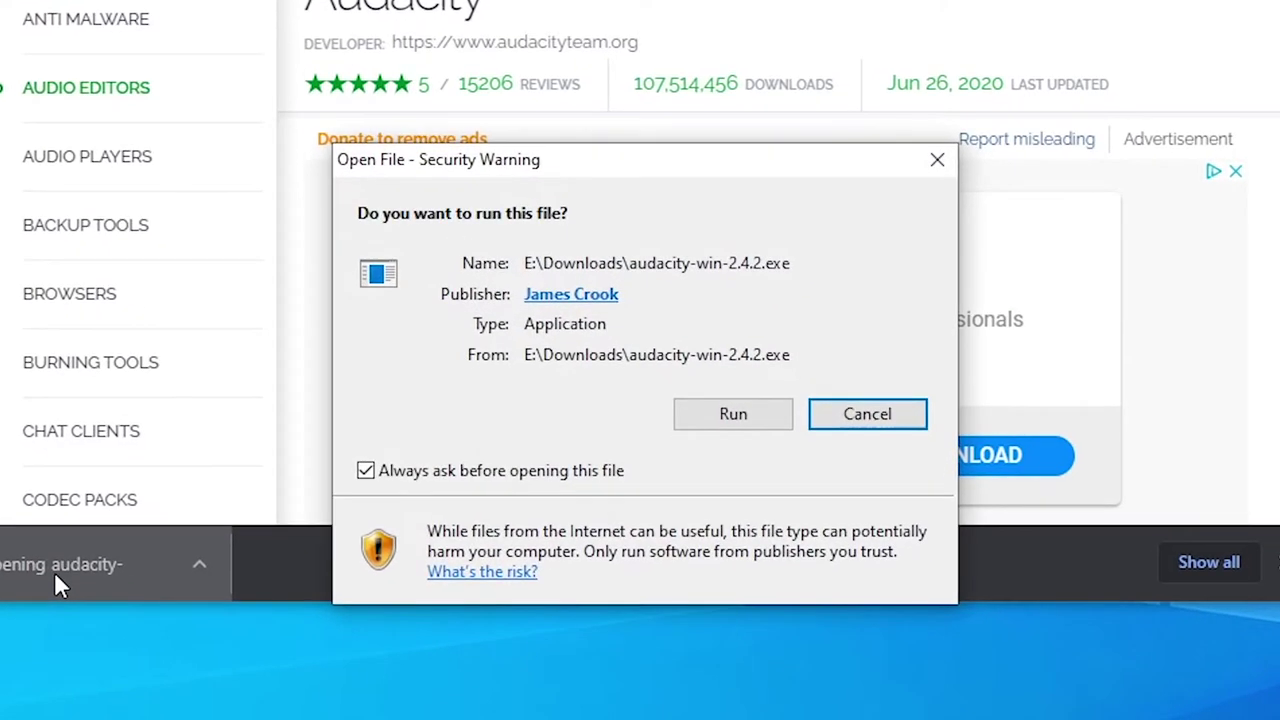
drag(534, 166, 522, 447)
drag(555, 200, 564, 118)
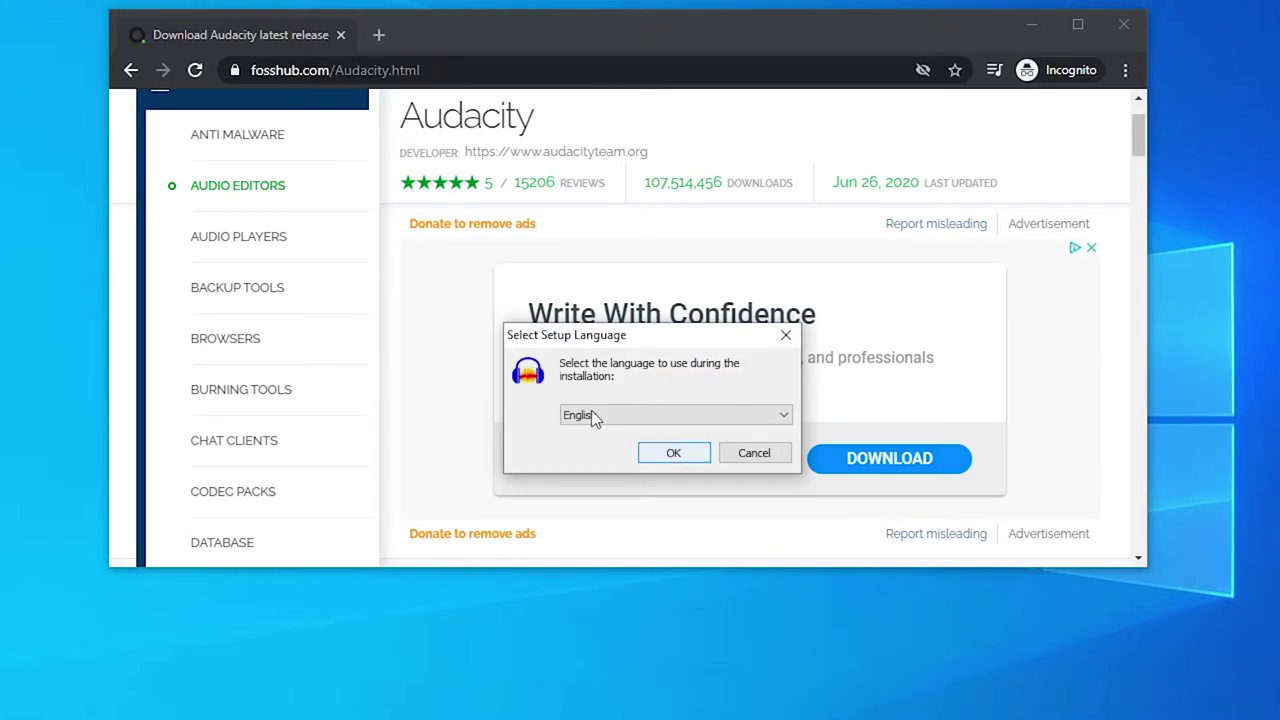
click(665, 453)
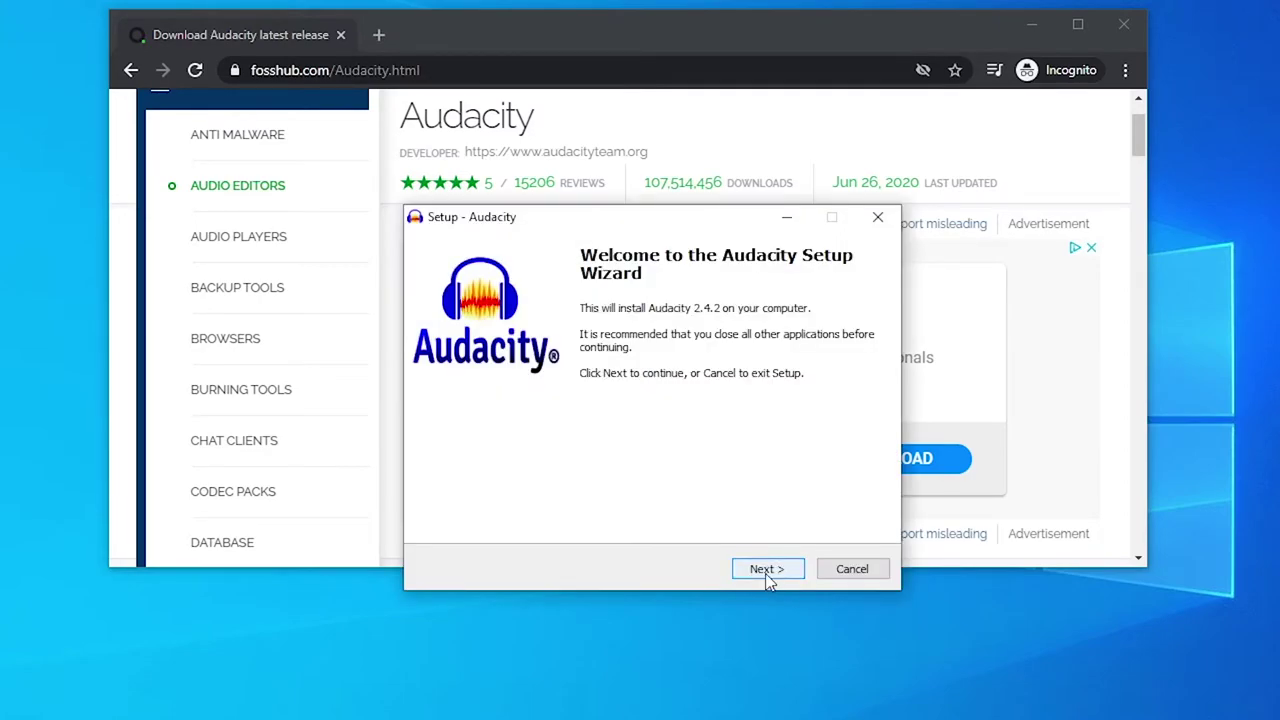
- Configure the Audacity setup to install into C:\Program Files (x86)\Audacity with a desktop shortcut
click(766, 569)
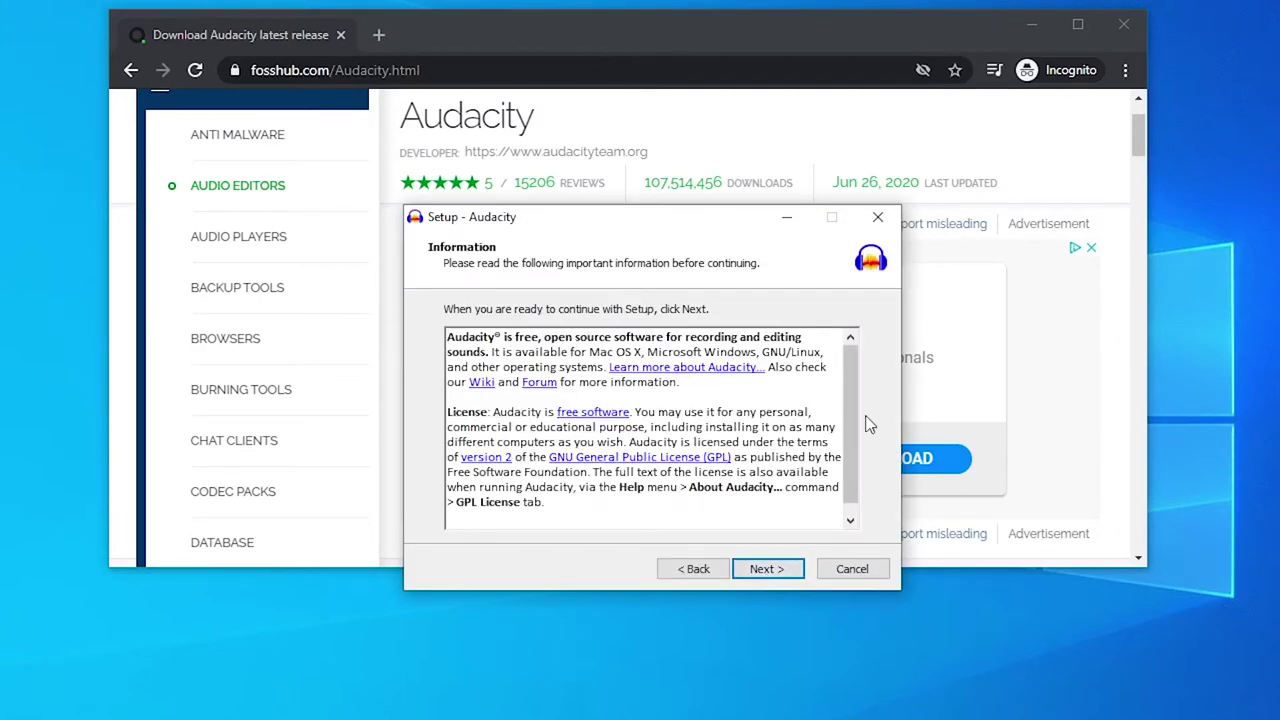
scroll(762, 570, down, 1)
click(762, 572)
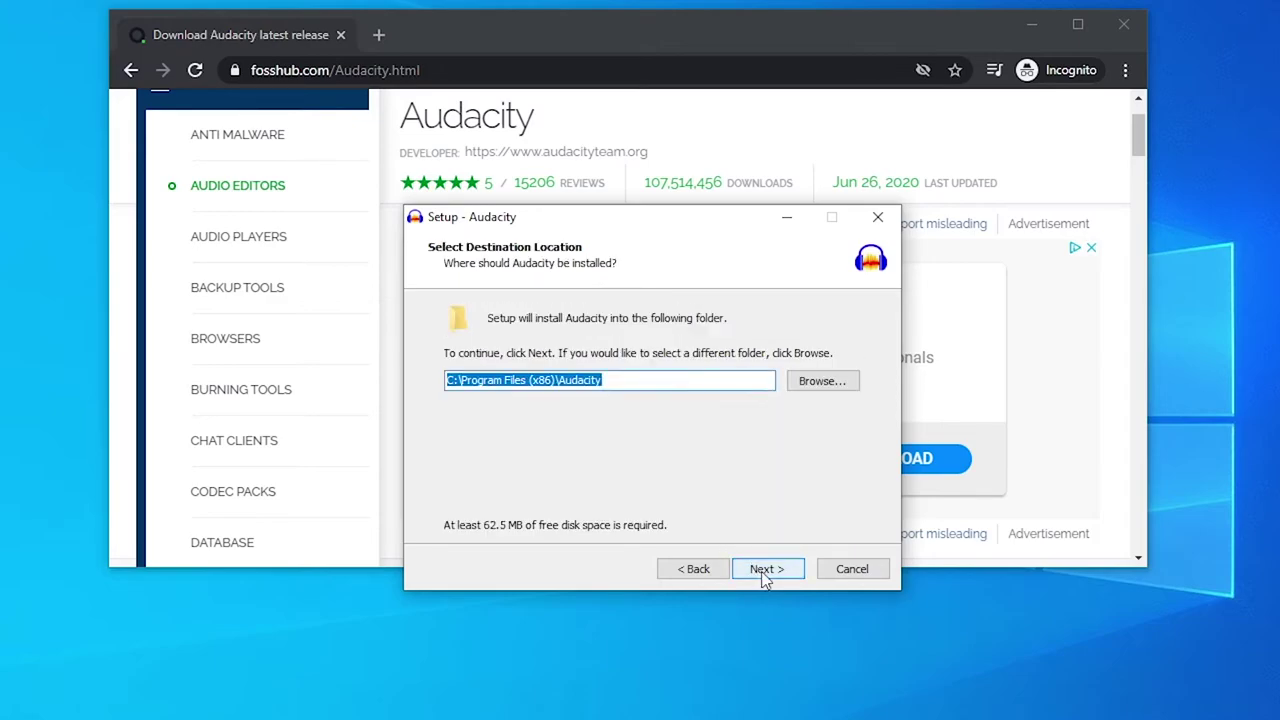
click(763, 575)
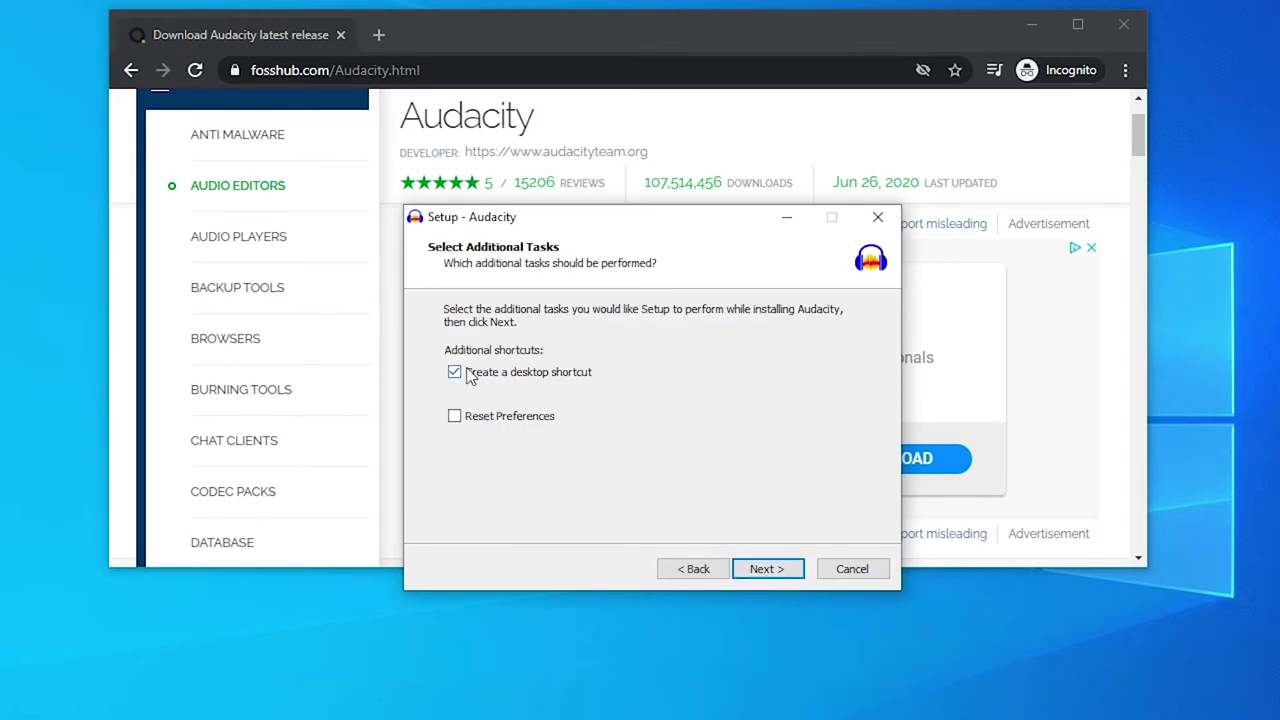
click(768, 573)
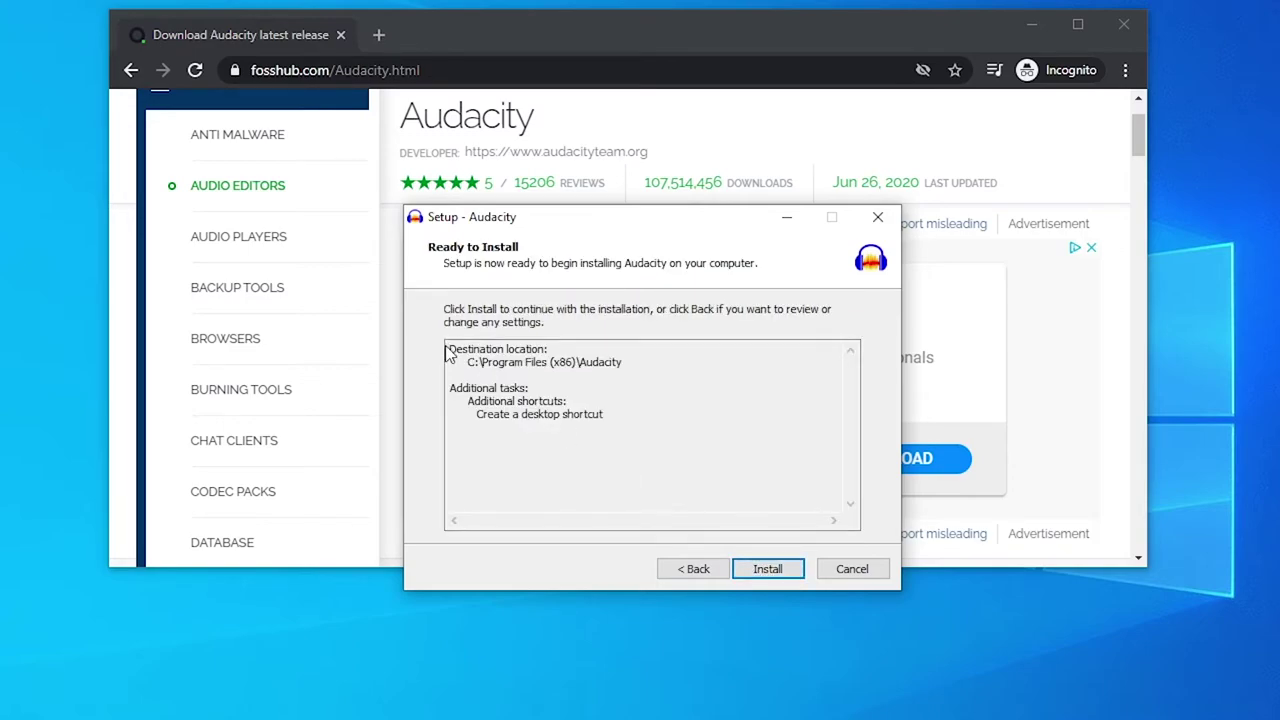
- Install Audacity with the reviewed settings, finish the setup wizard and launch the program
key(ctrl+a)
click(634, 457)
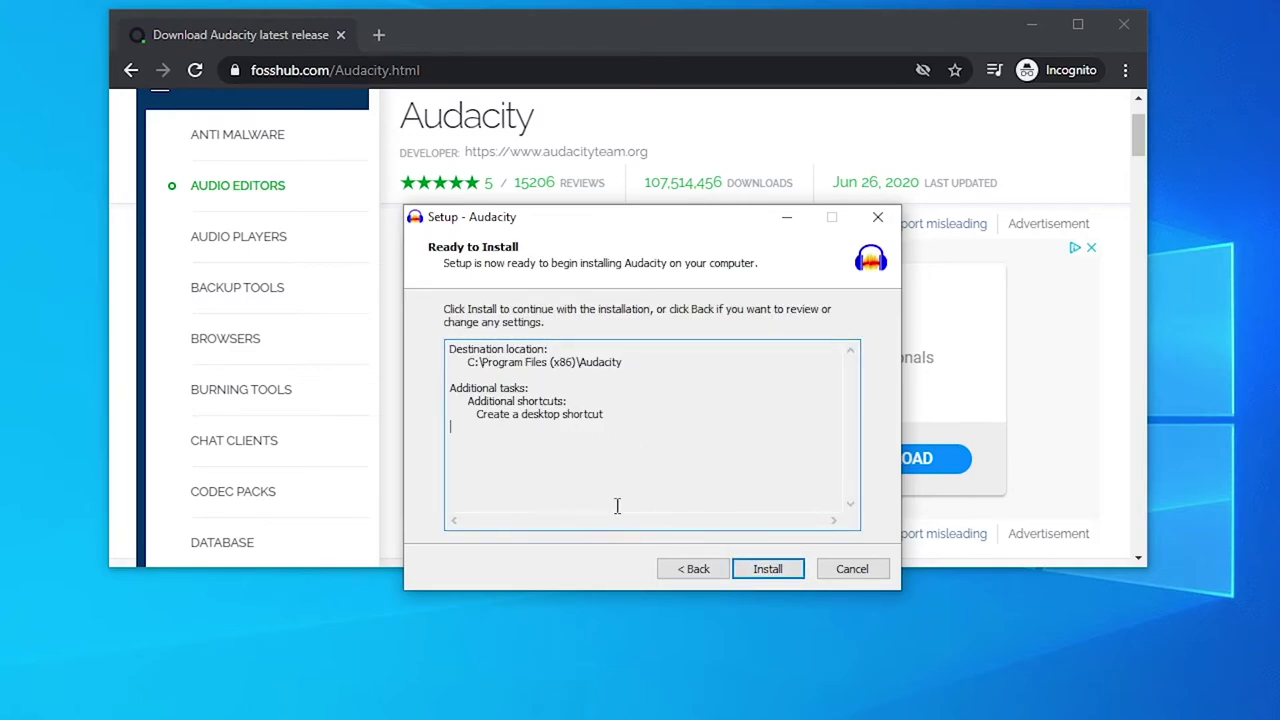
click(763, 566)
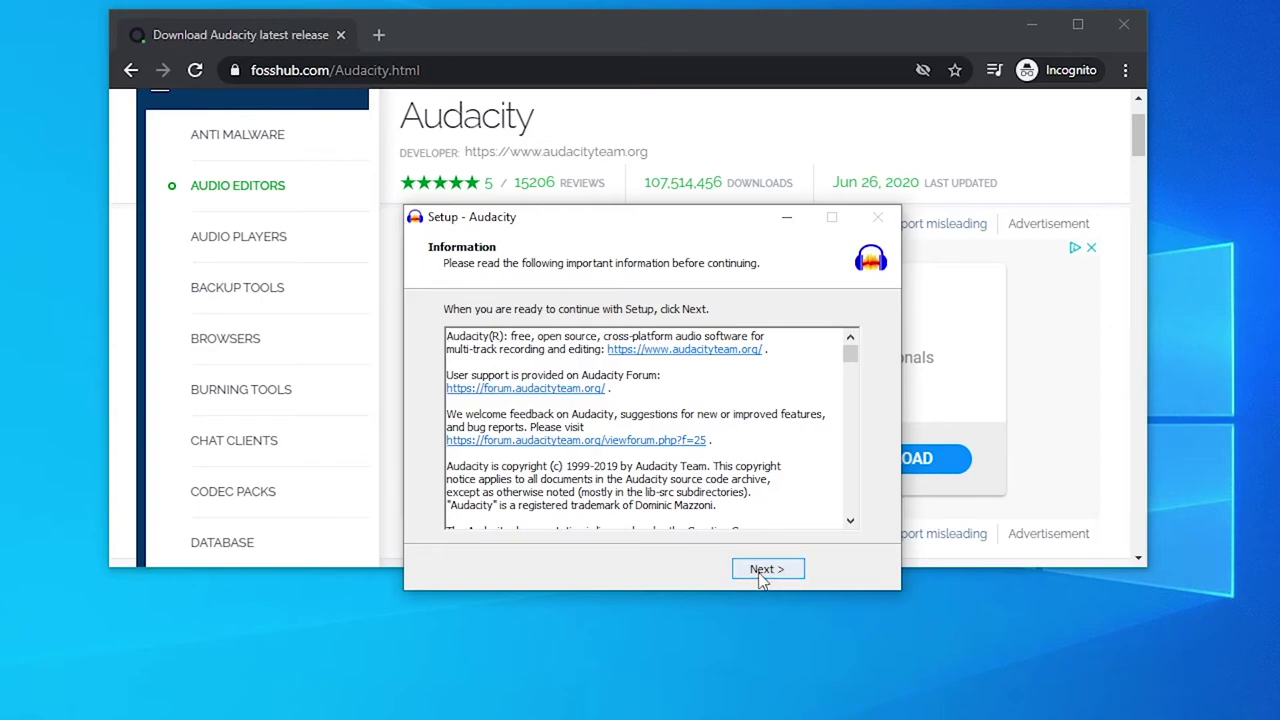
click(760, 568)
click(755, 570)
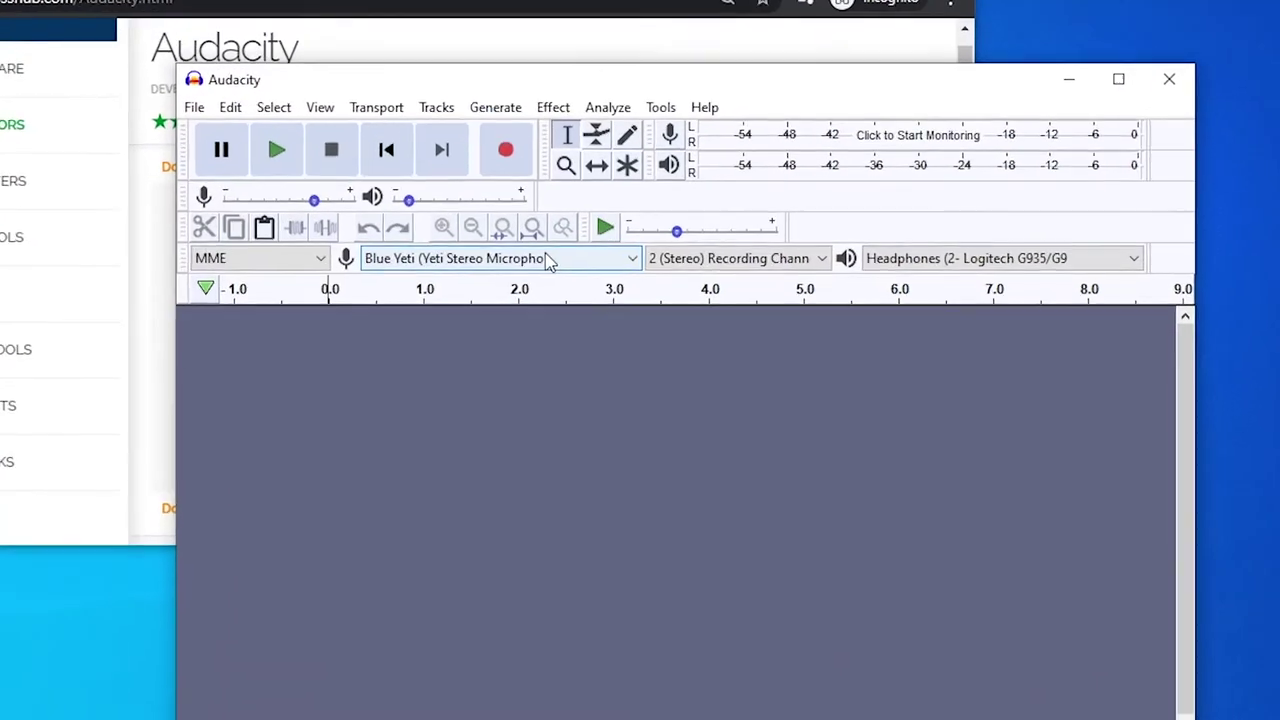
- Select Blue Yeti as Audacity's recording device and Headphones (2- Logitech G935/G9) as its playback device
click(548, 258)
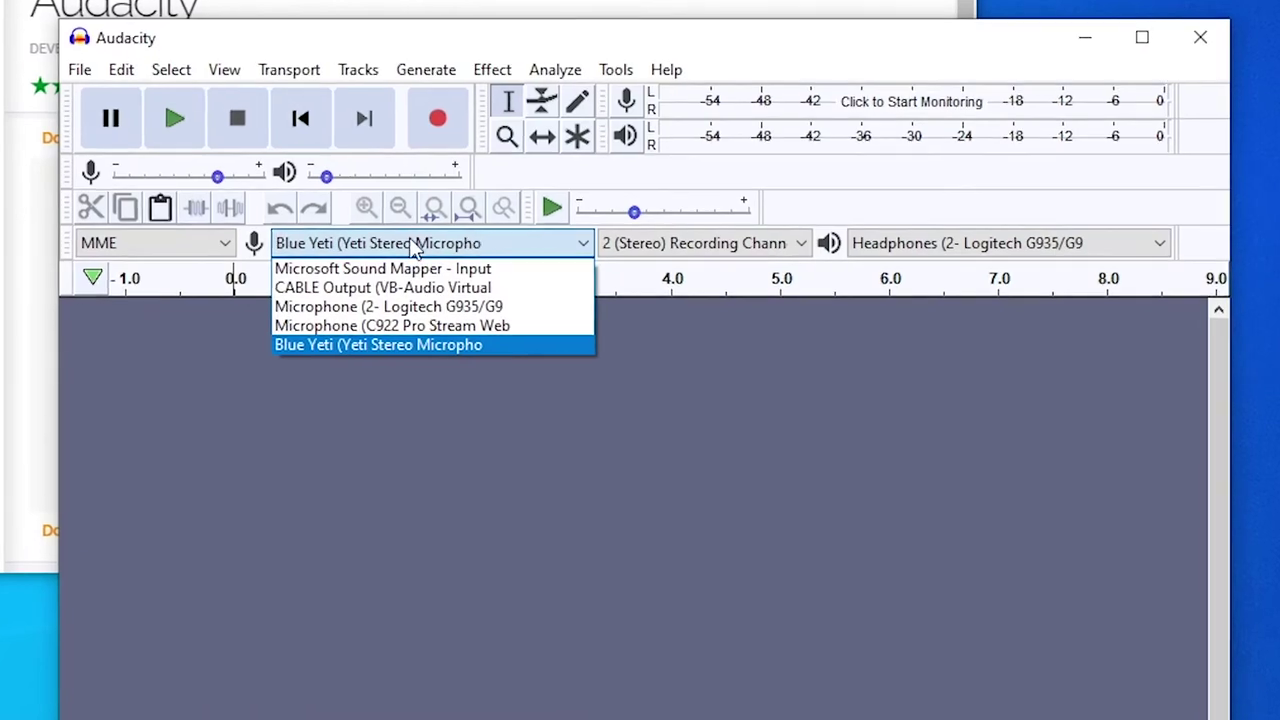
click(352, 345)
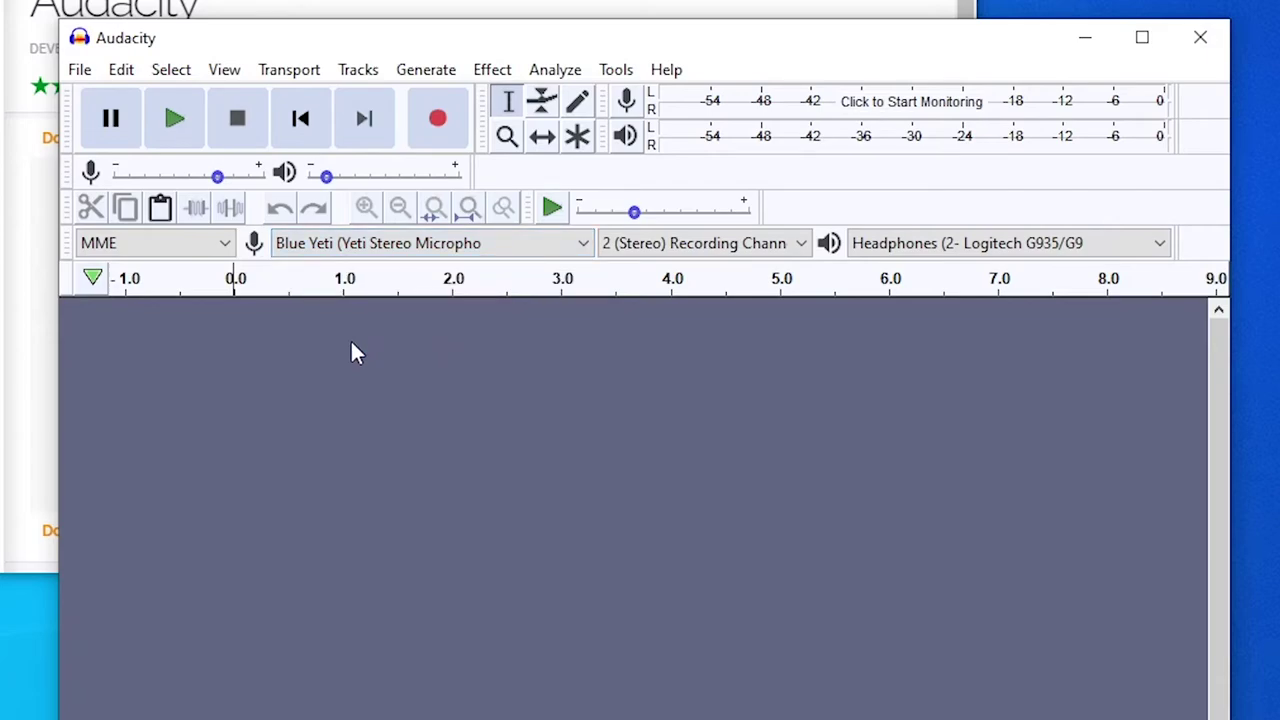
click(950, 243)
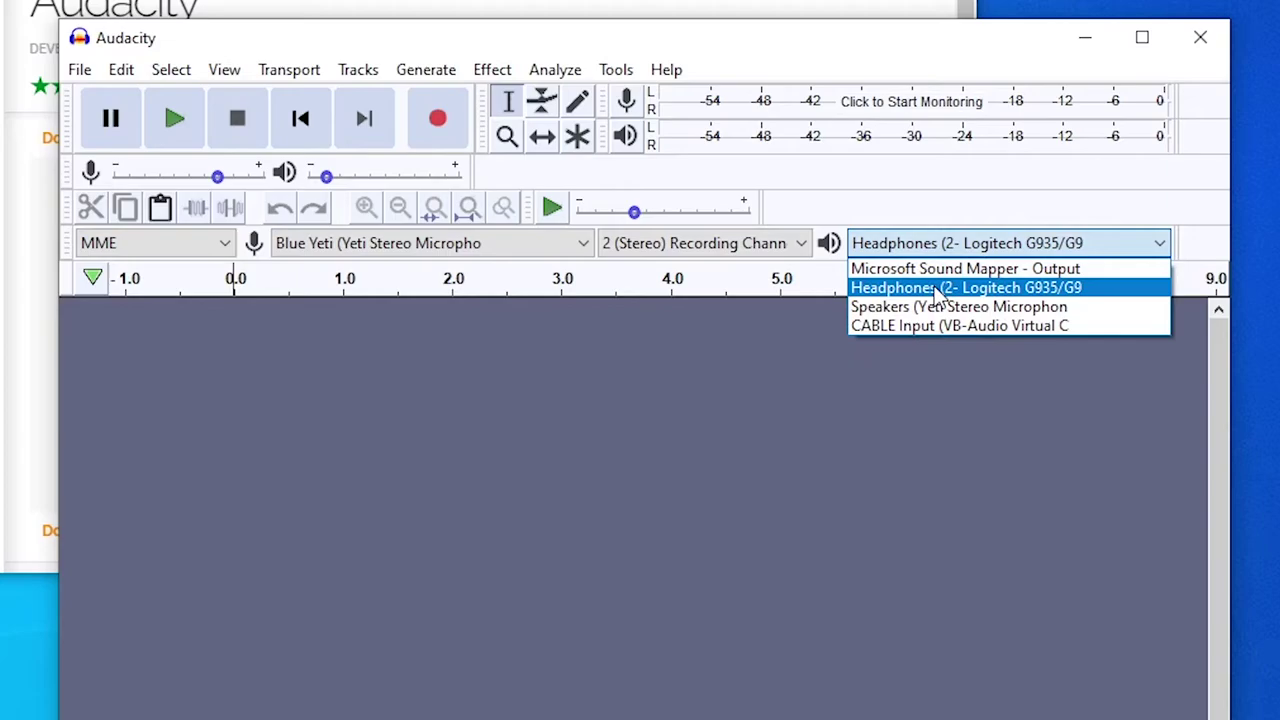
click(938, 290)
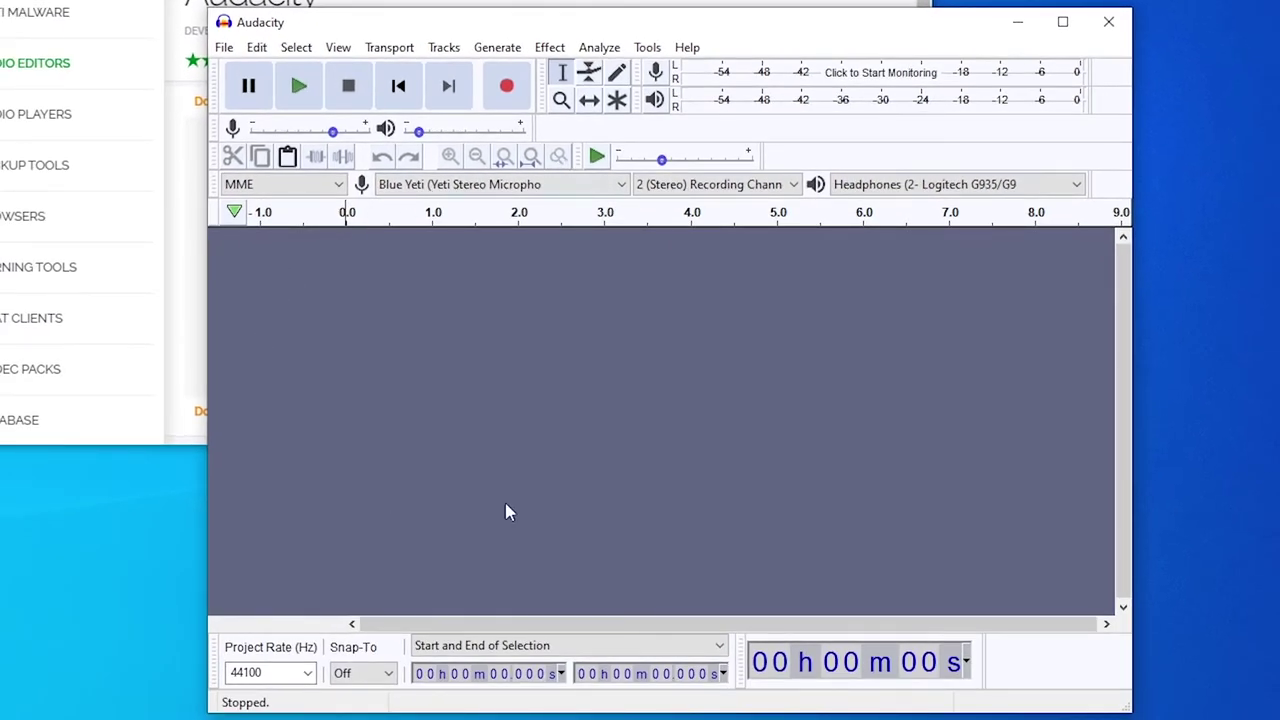
- Maximize the Audacity window and record a spoken test clip of about 2.4 seconds
double_click(471, 20)
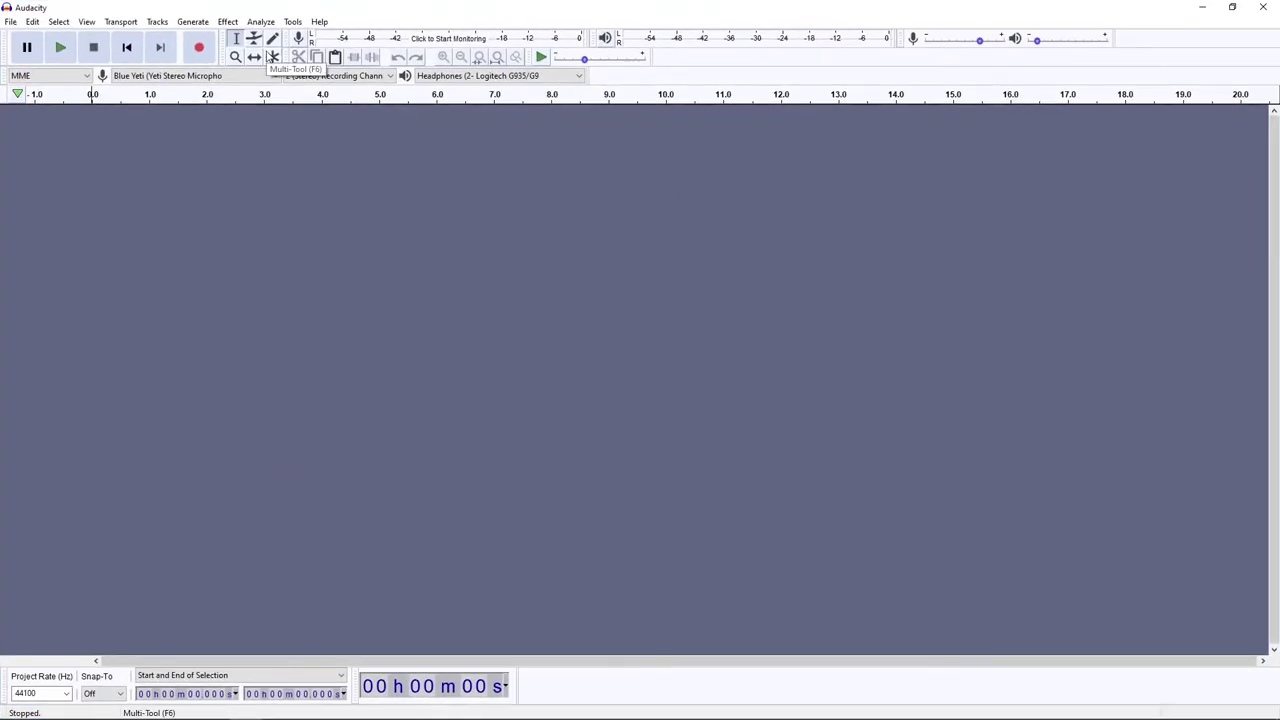
click(200, 46)
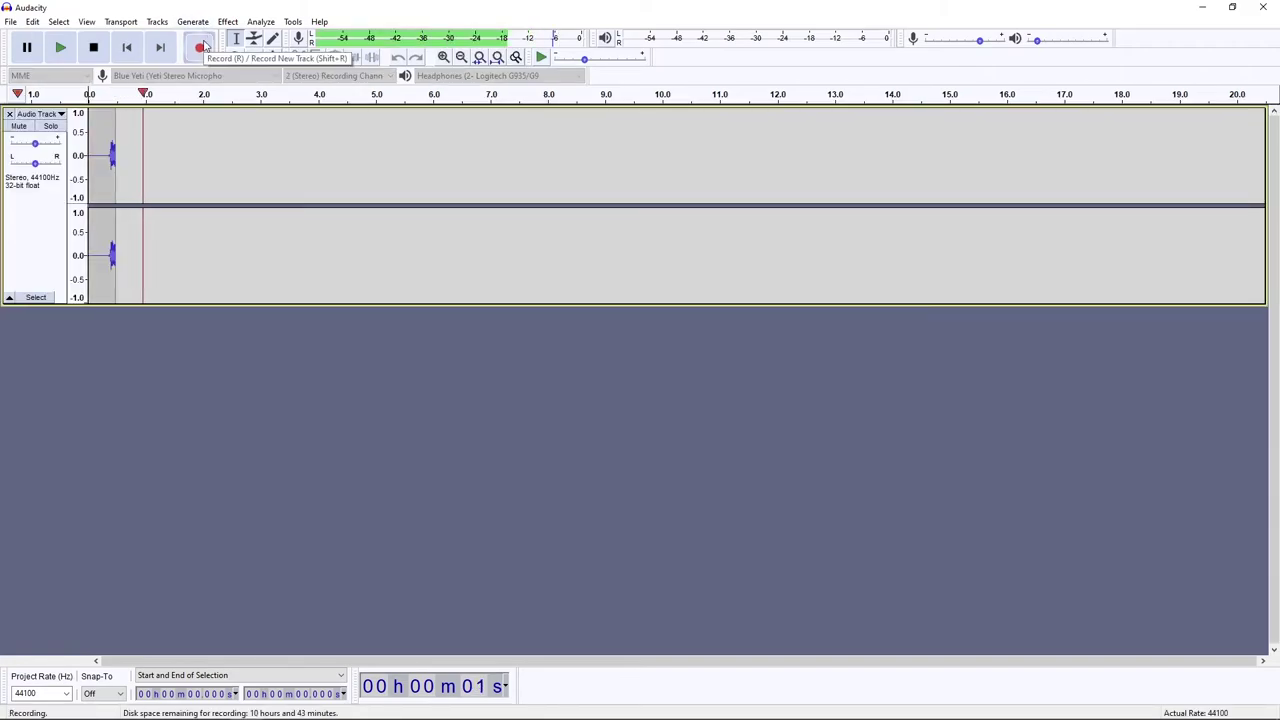
key(space)
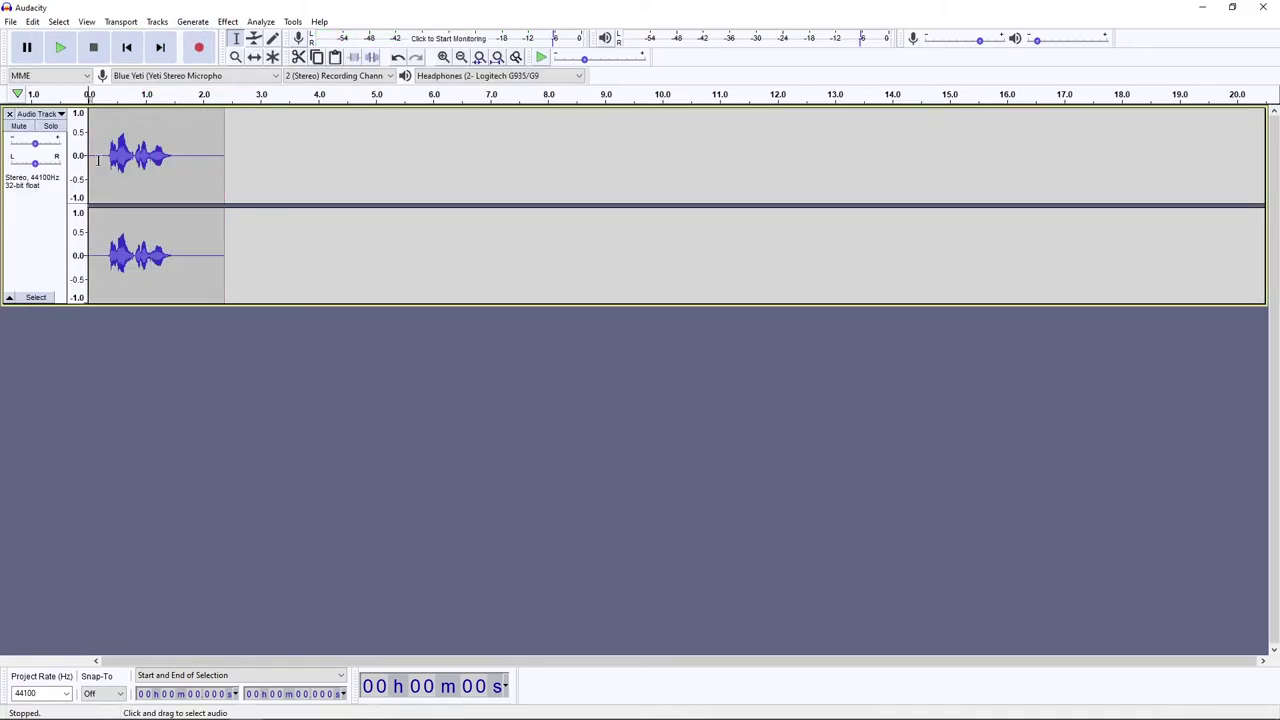
- Trim the clip by deleting the silence after about 1.57 s and the silence before about 0.35 s
drag(107, 175, 175, 172)
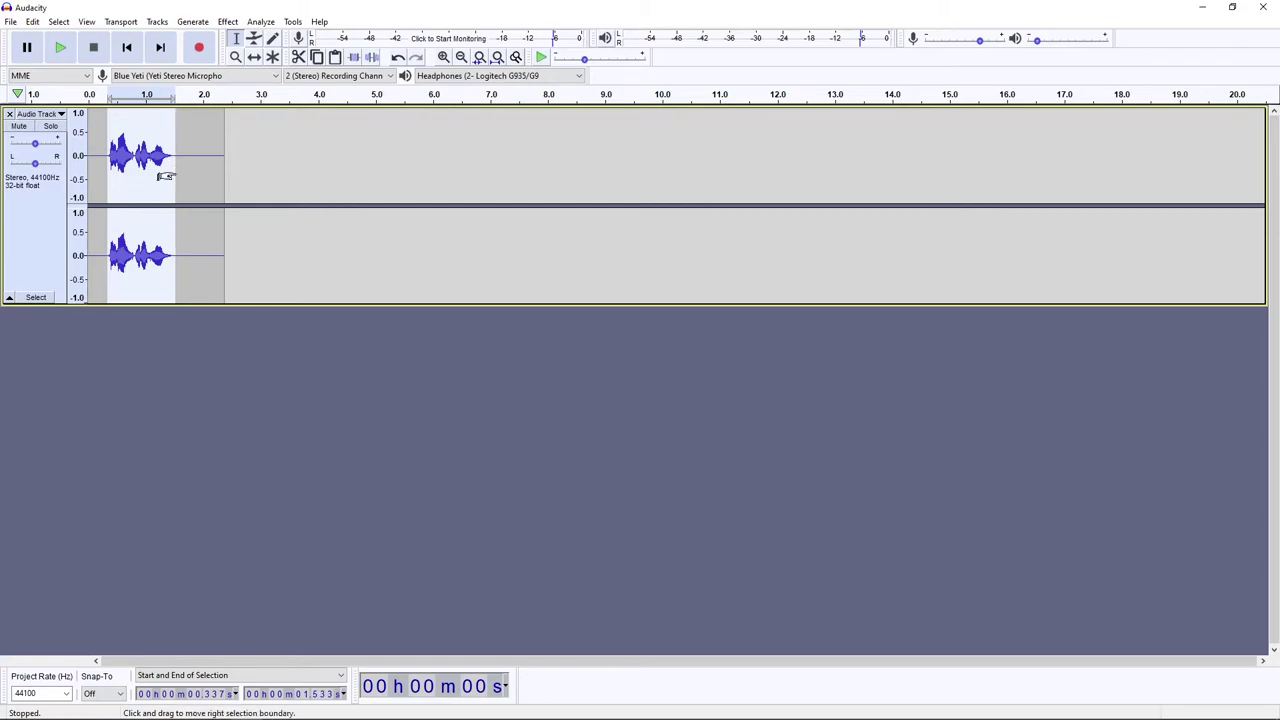
click(178, 169)
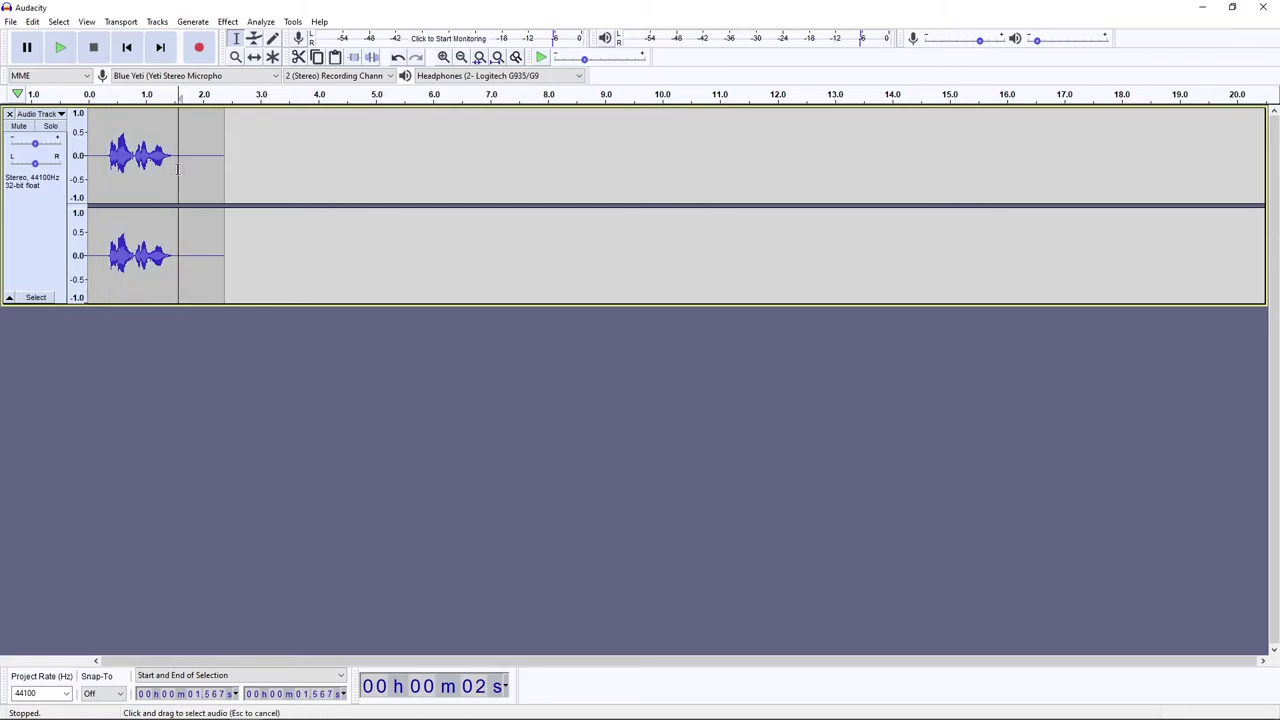
drag(178, 169, 225, 170)
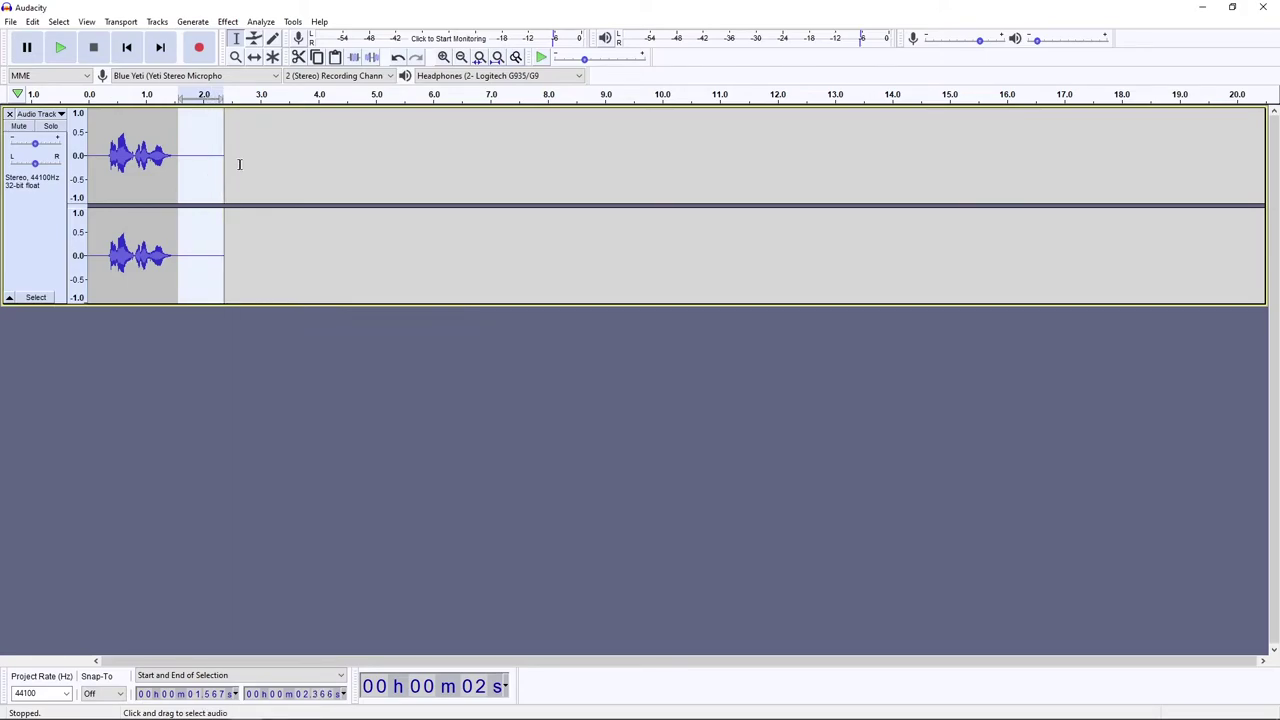
key(Delete)
drag(107, 162, 96, 163)
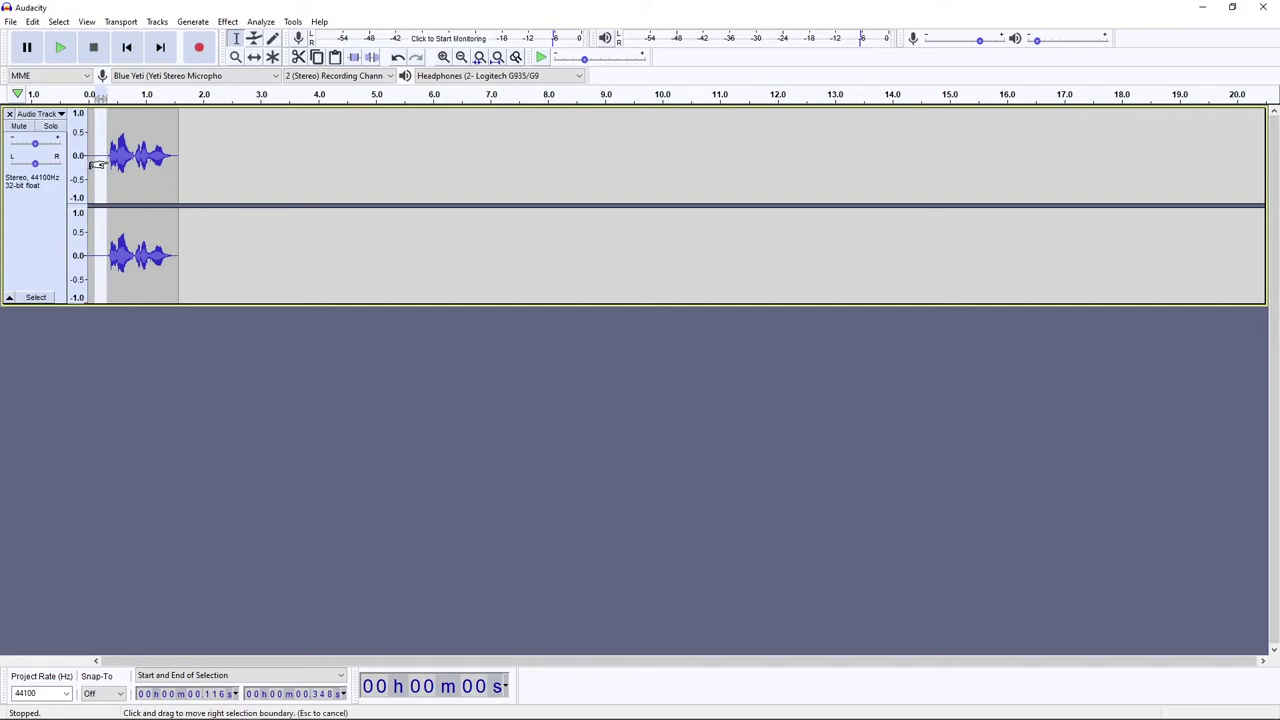
drag(96, 165, 90, 166)
key(Delete)
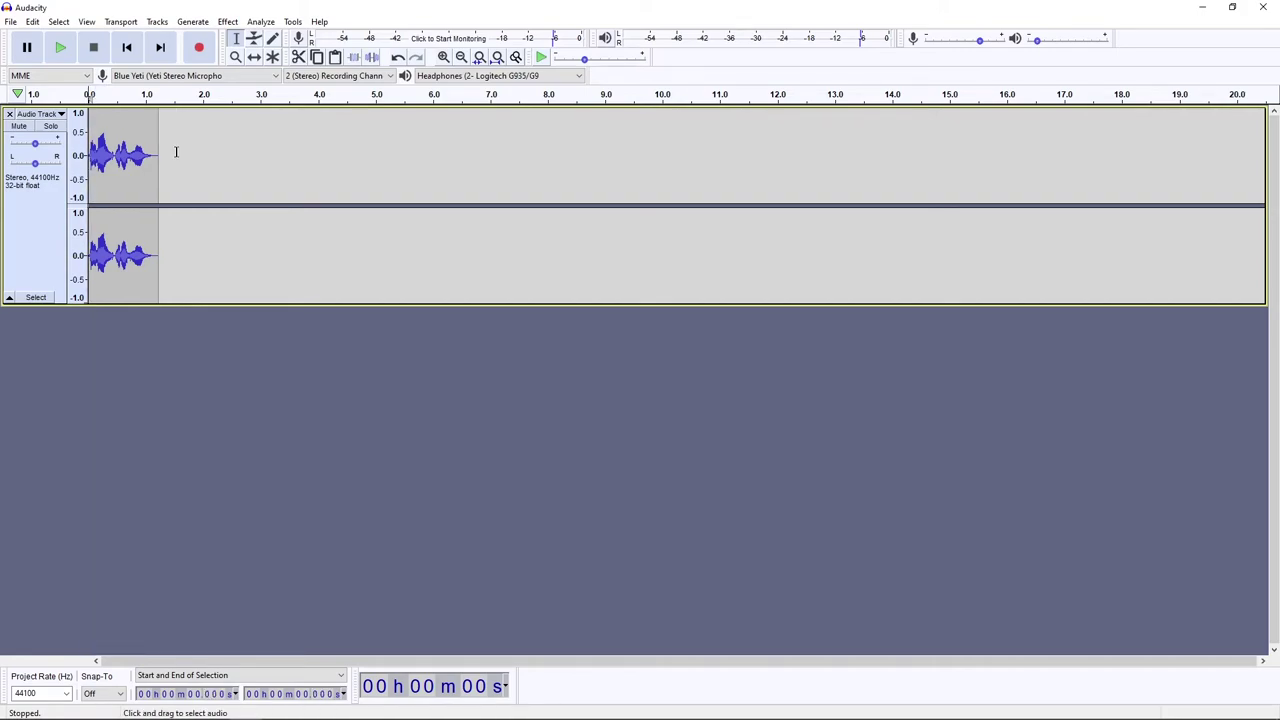
- Export the trimmed recording as an MP3 named Hello.mp3 to the Desktop with the standard quality preset
click(10, 22)
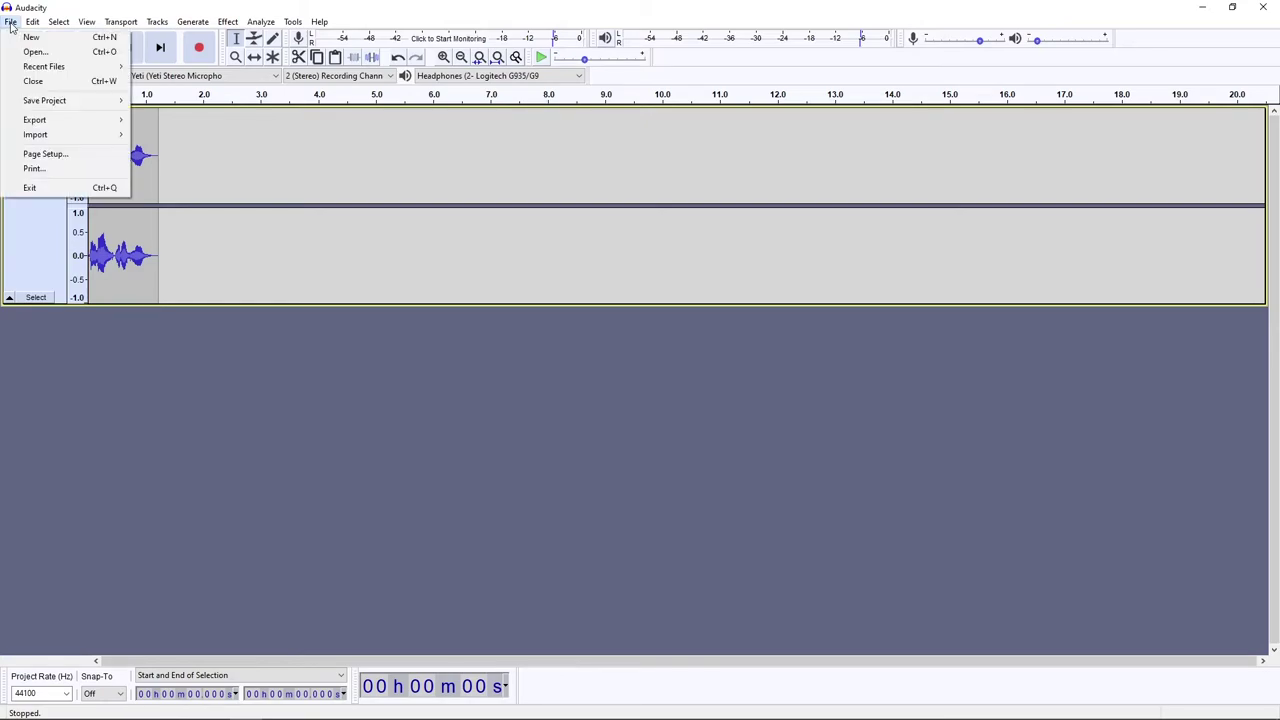
click(89, 95)
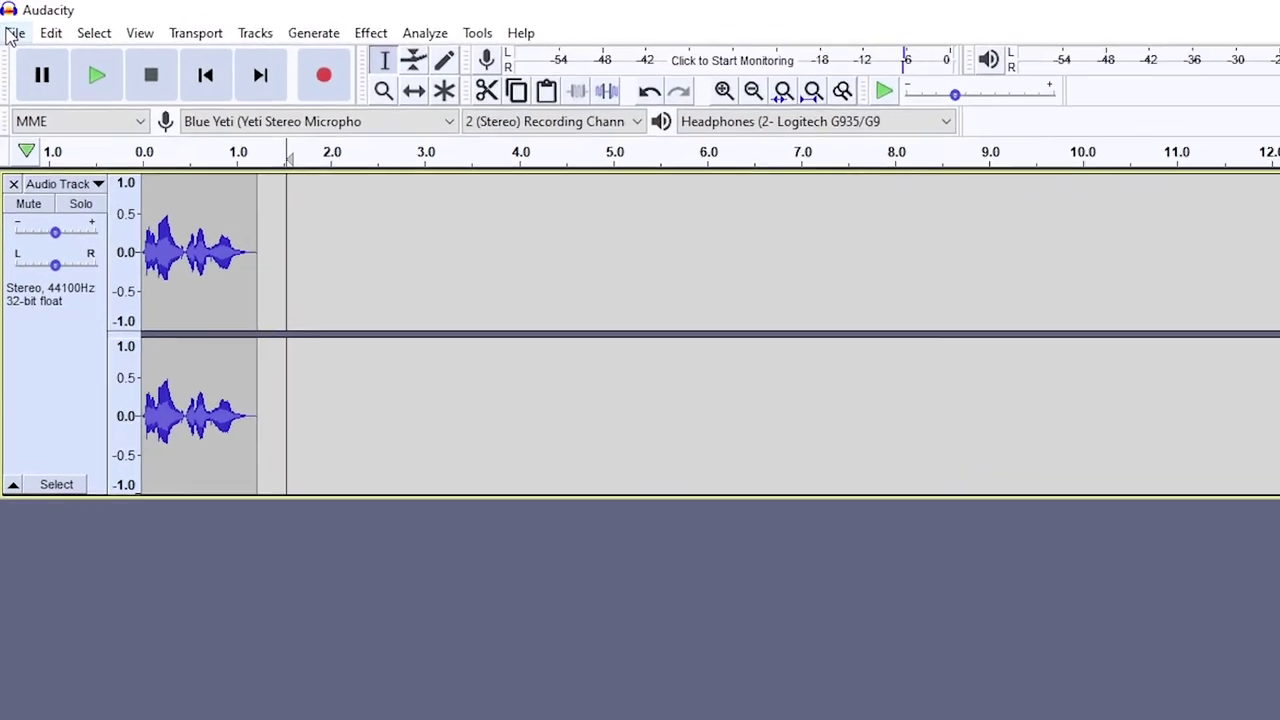
click(10, 22)
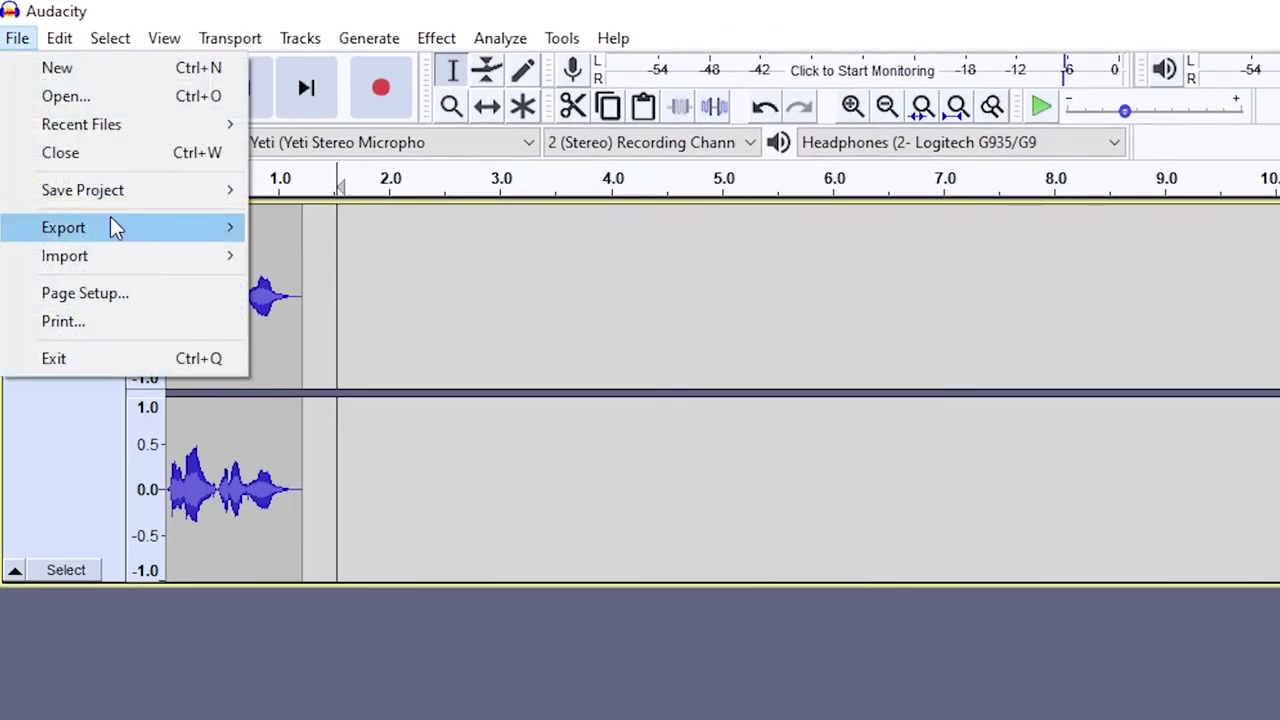
mouse_move(61, 120)
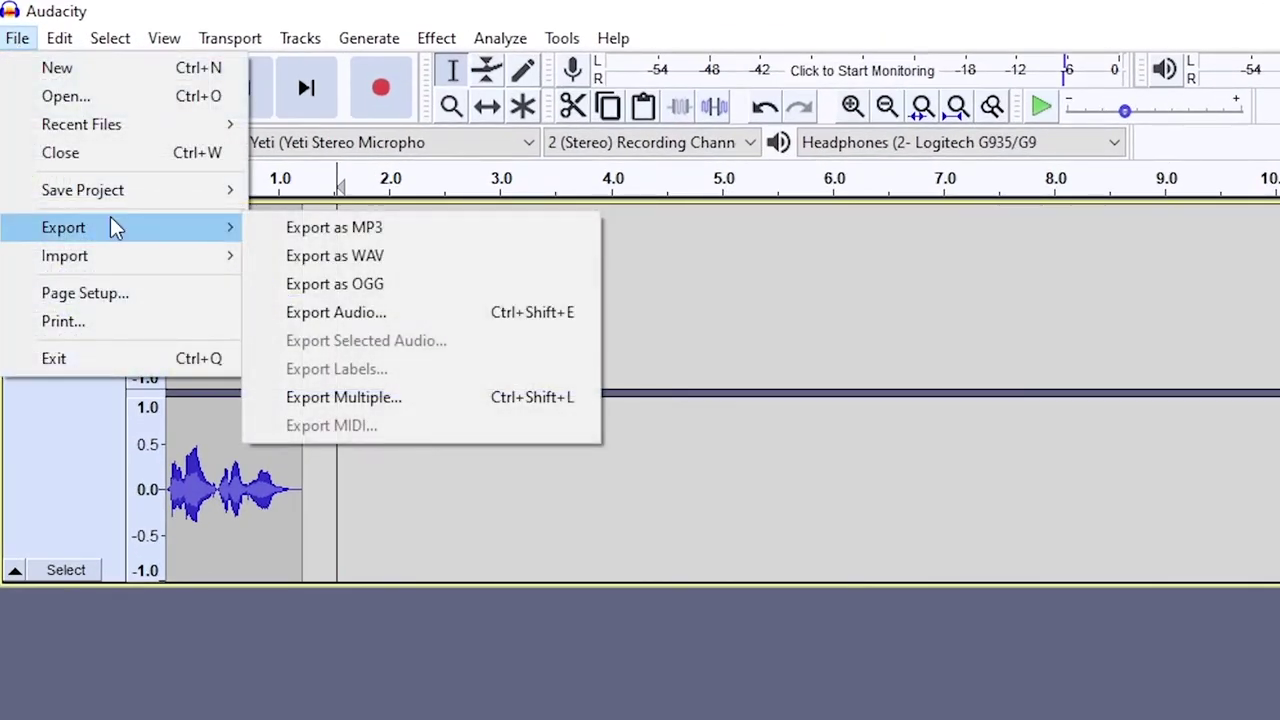
click(354, 228)
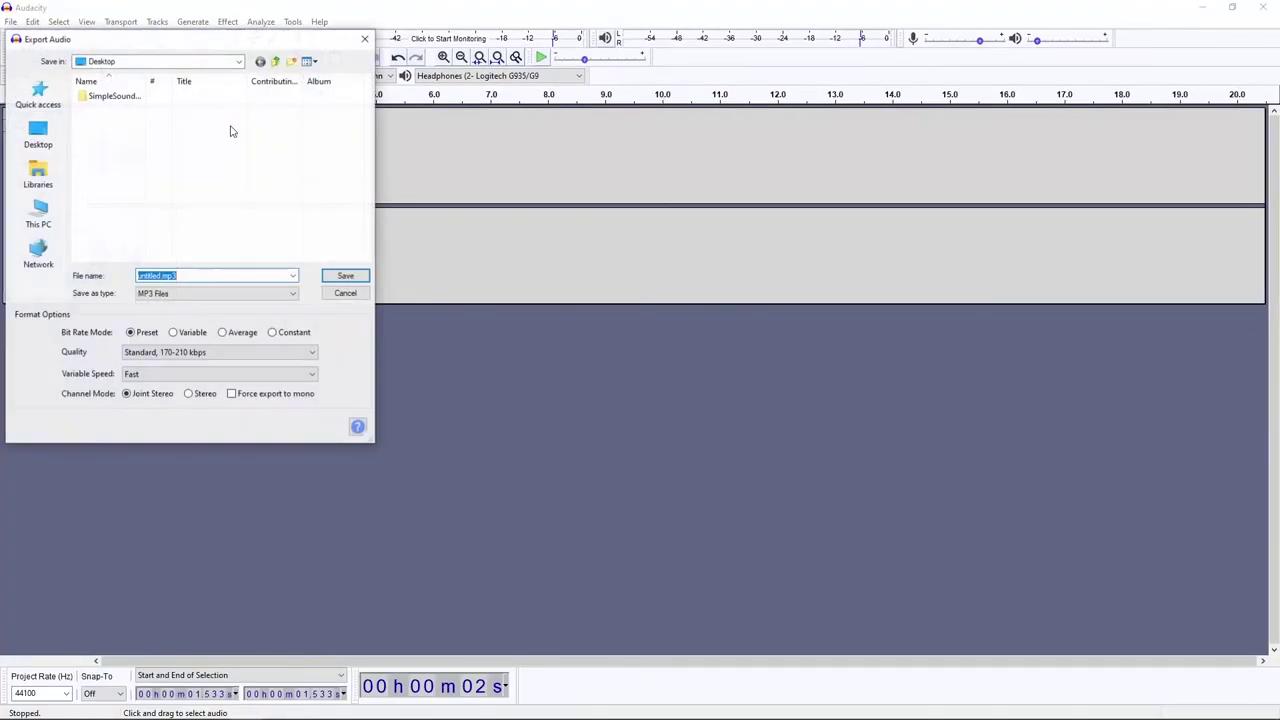
drag(222, 24, 578, 175)
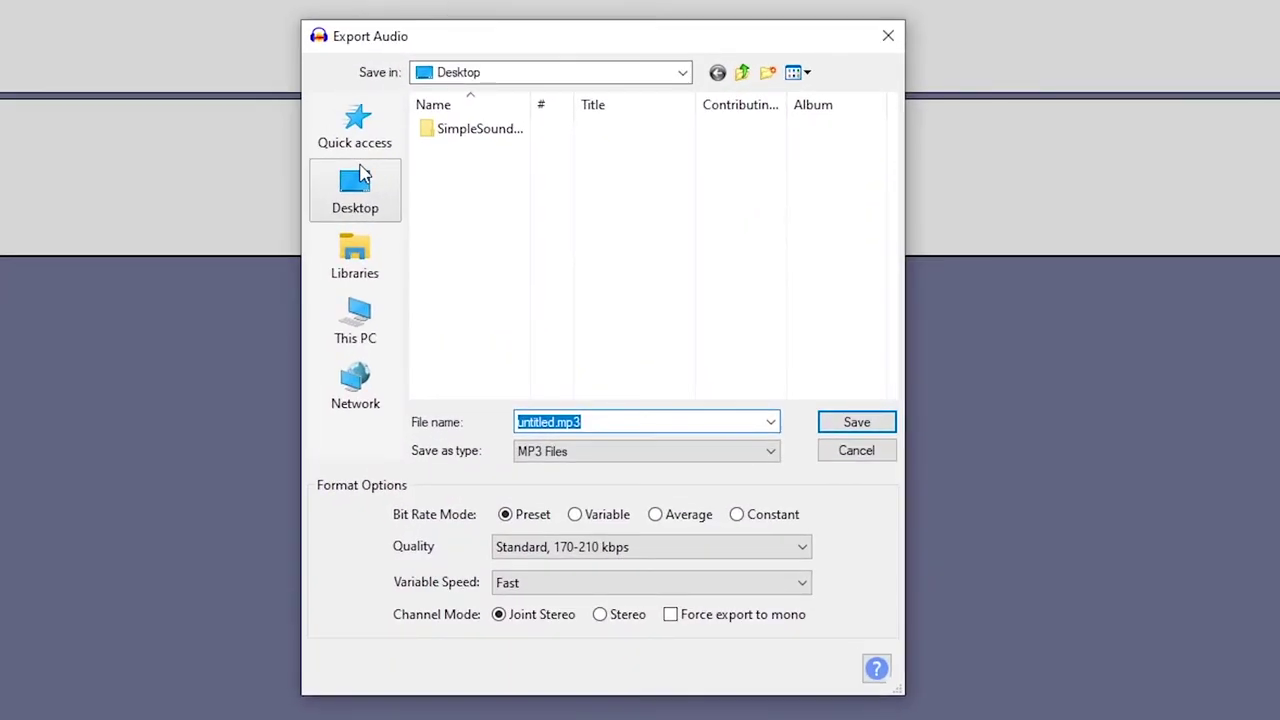
click(428, 253)
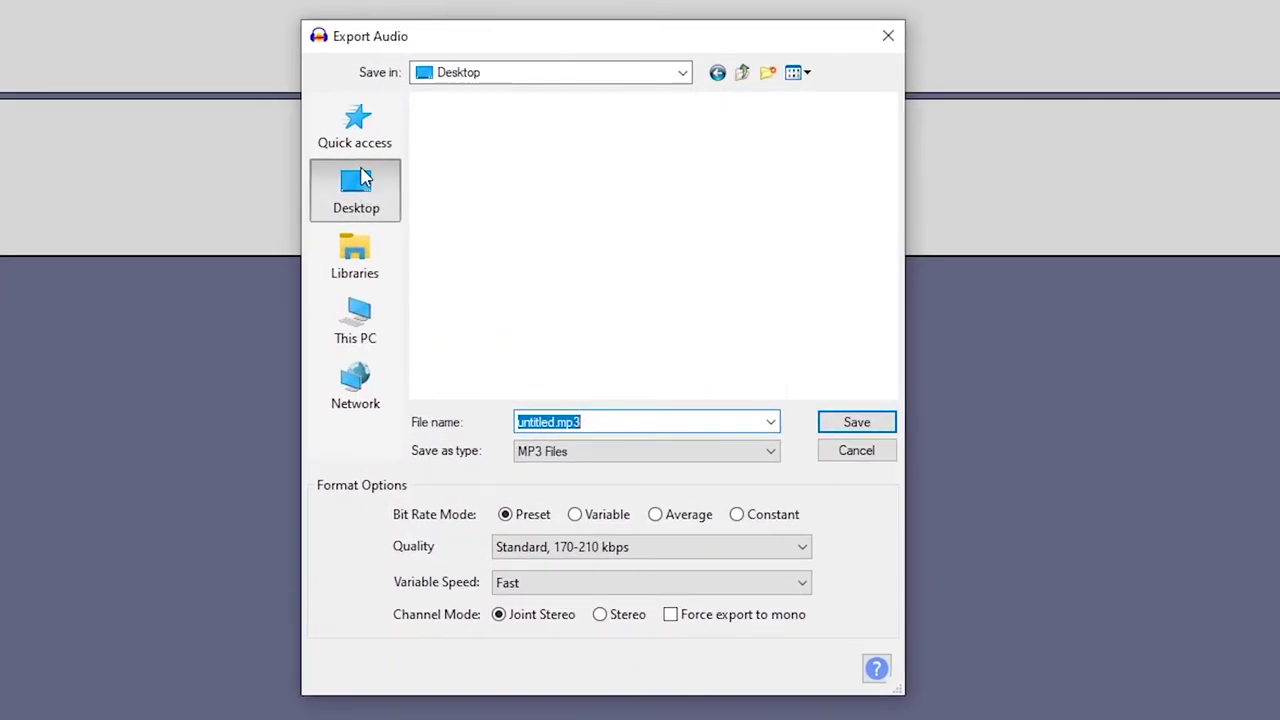
text(Hello.mp3)
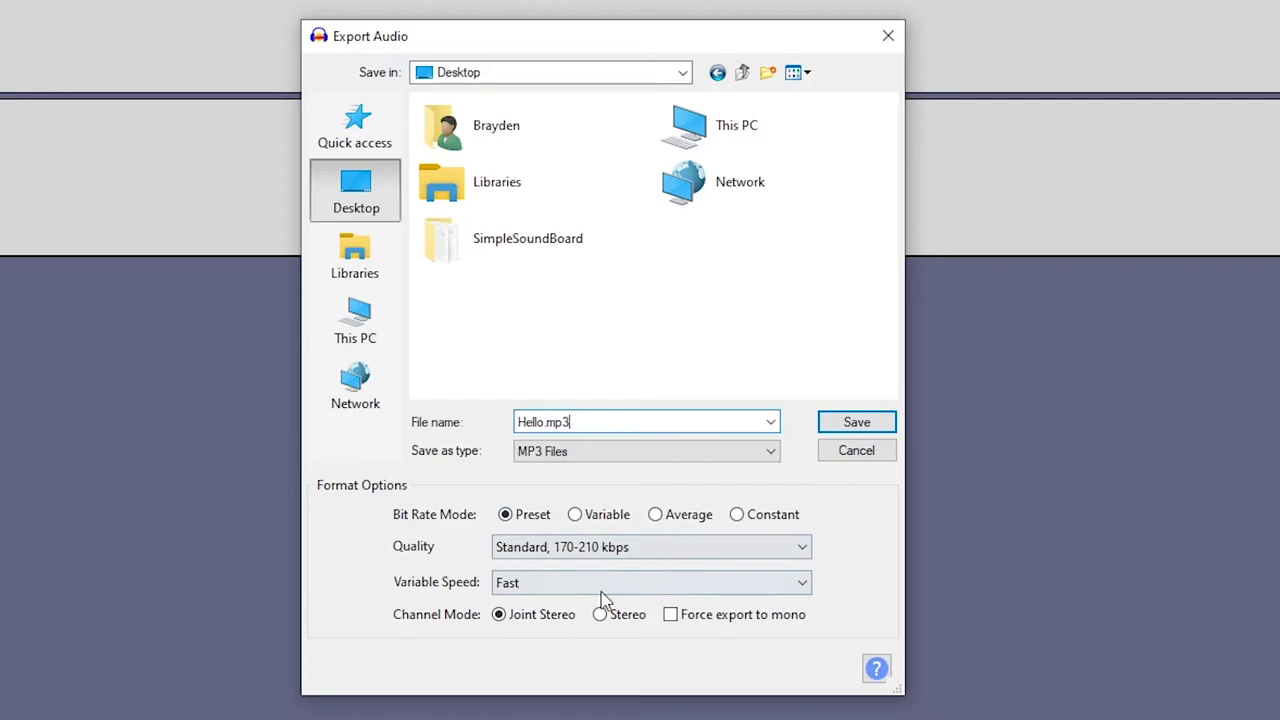
click(840, 424)
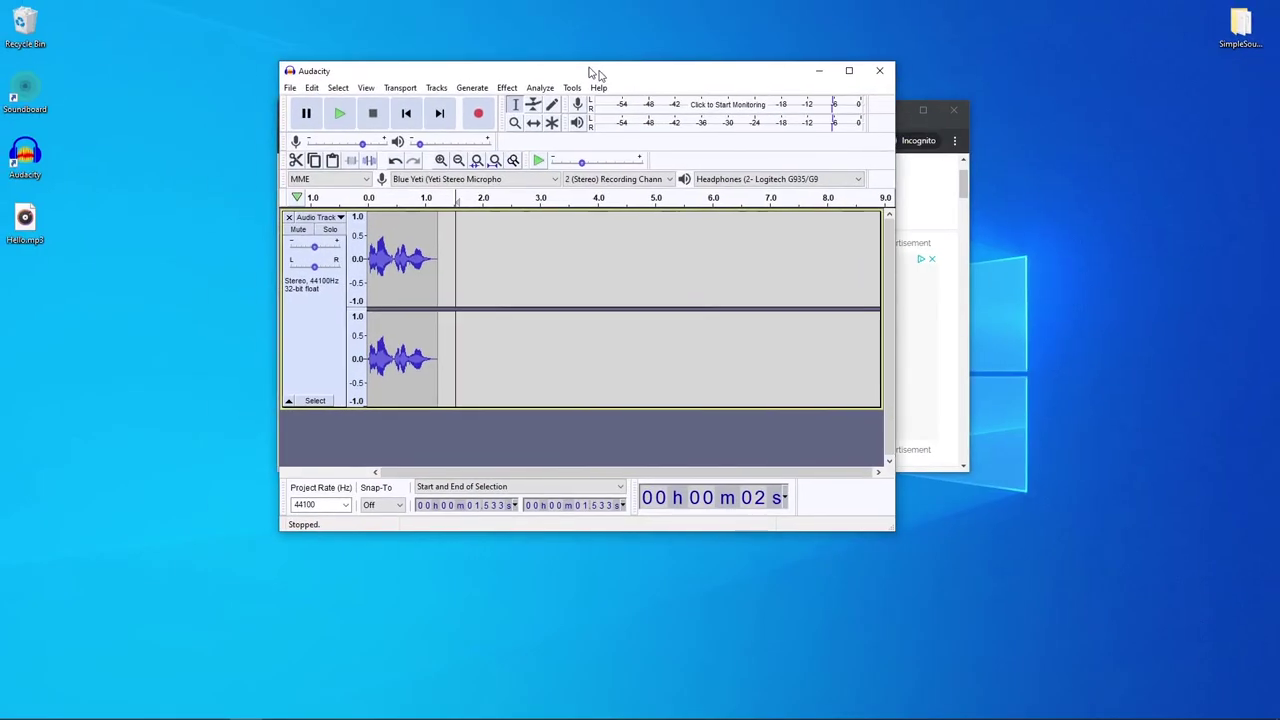
- Minimize Audacity and close the browser window to clear the desktop
drag(807, 95, 922, 172)
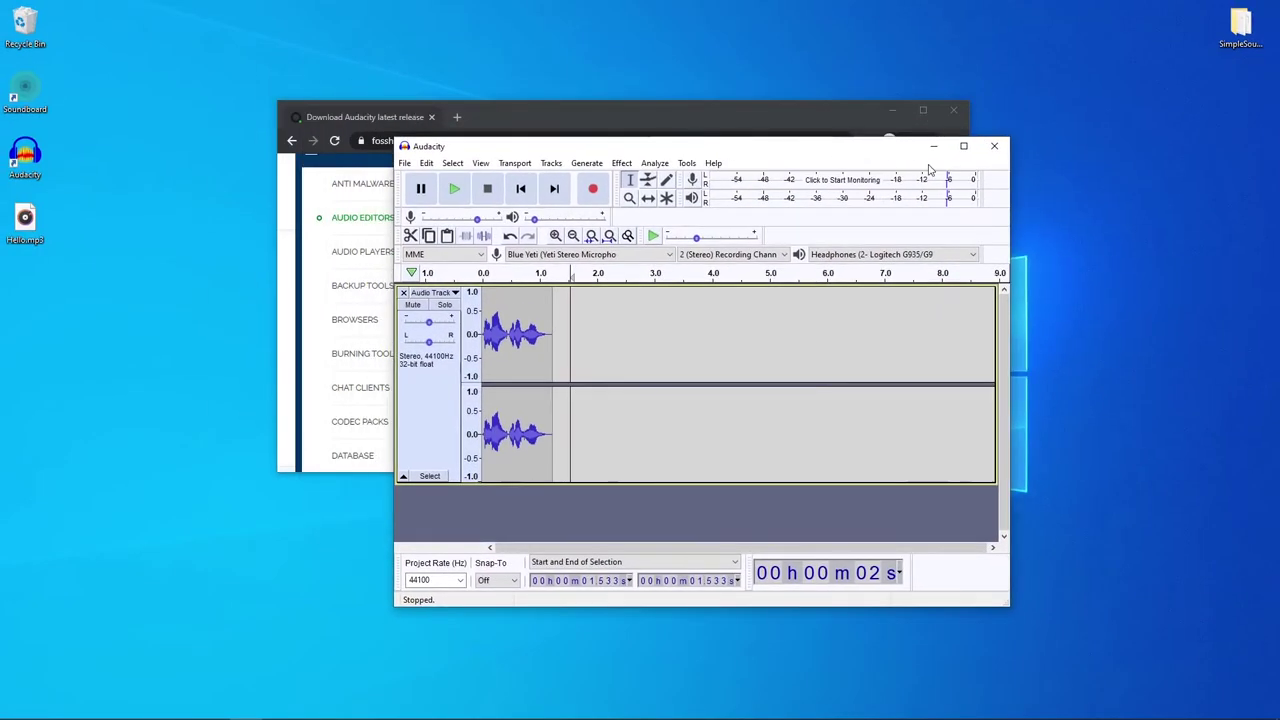
click(933, 146)
drag(25, 222, 229, 290)
click(963, 112)
- Arrange the desktop icons with the Audacity shortcut below the SimpleSoundBoard folder and Hello.mp3 near the centre
drag(27, 160, 575, 312)
drag(633, 411, 551, 341)
drag(379, 350, 531, 416)
click(611, 448)
drag(600, 290, 1240, 100)
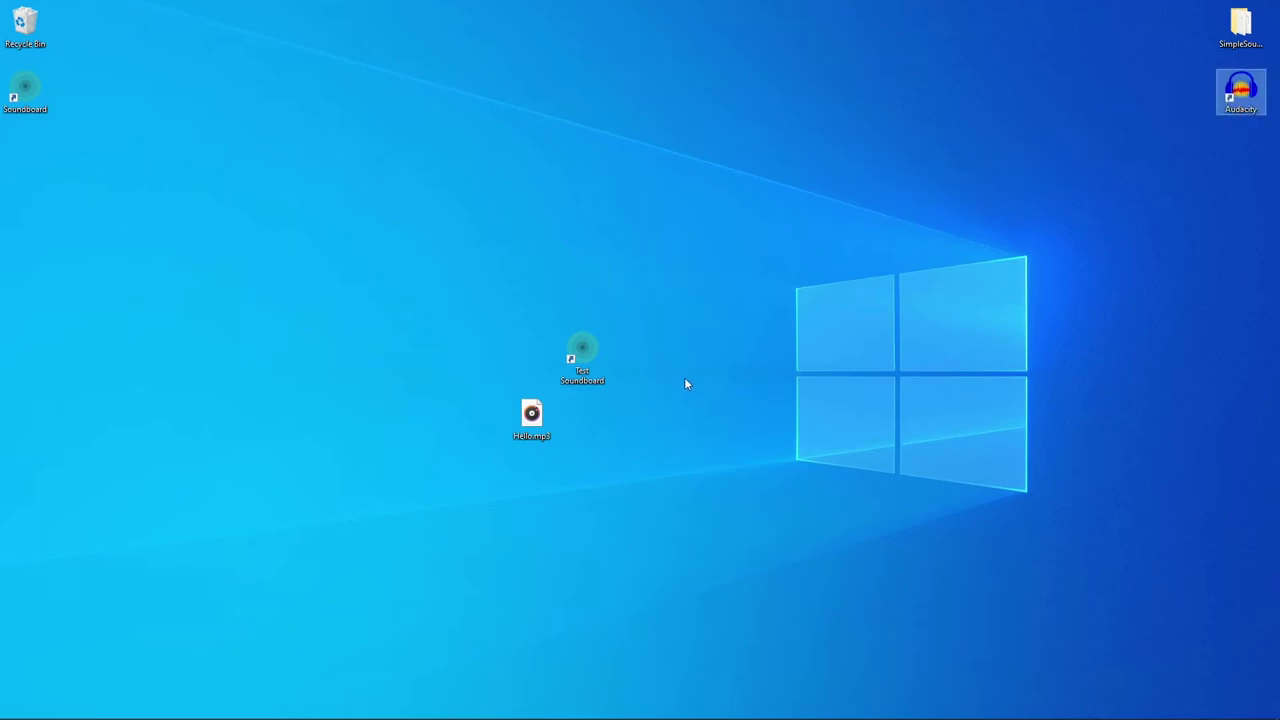
- Create a folder named Sound Effects, placed below the Audacity desktop icon, and move Hello.mp3 into it
right_click(696, 355)
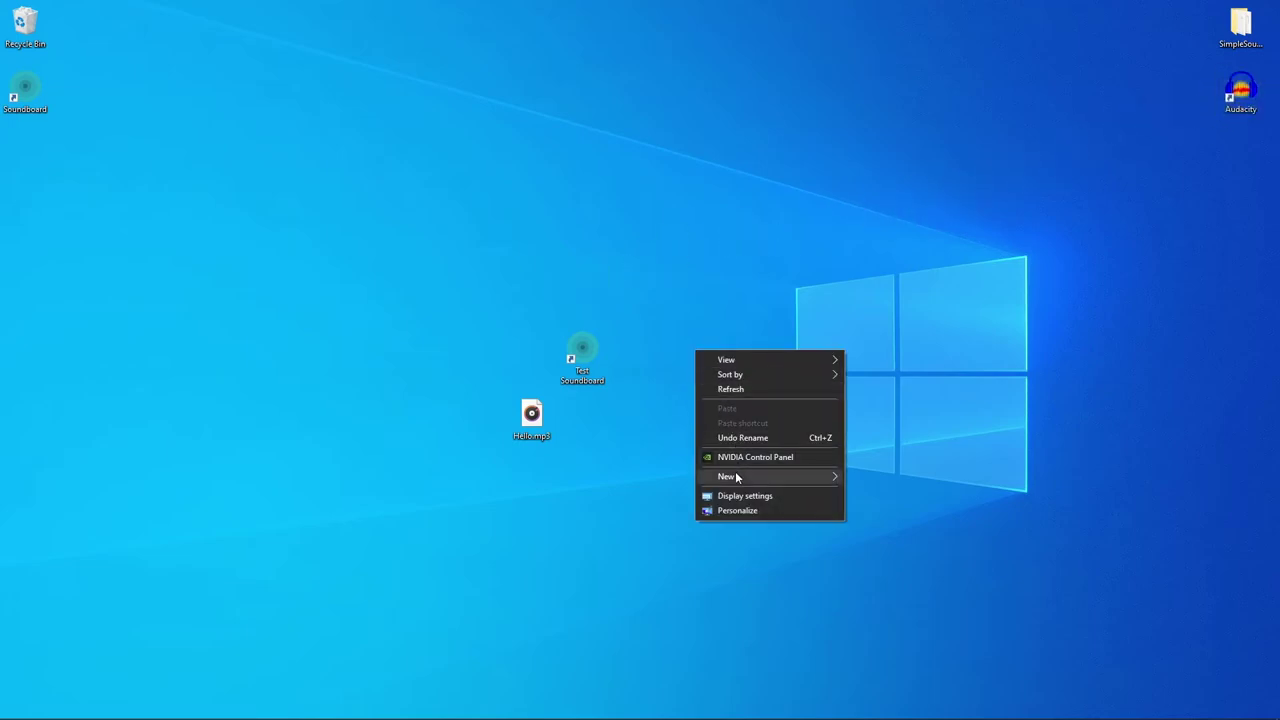
mouse_move(790, 476)
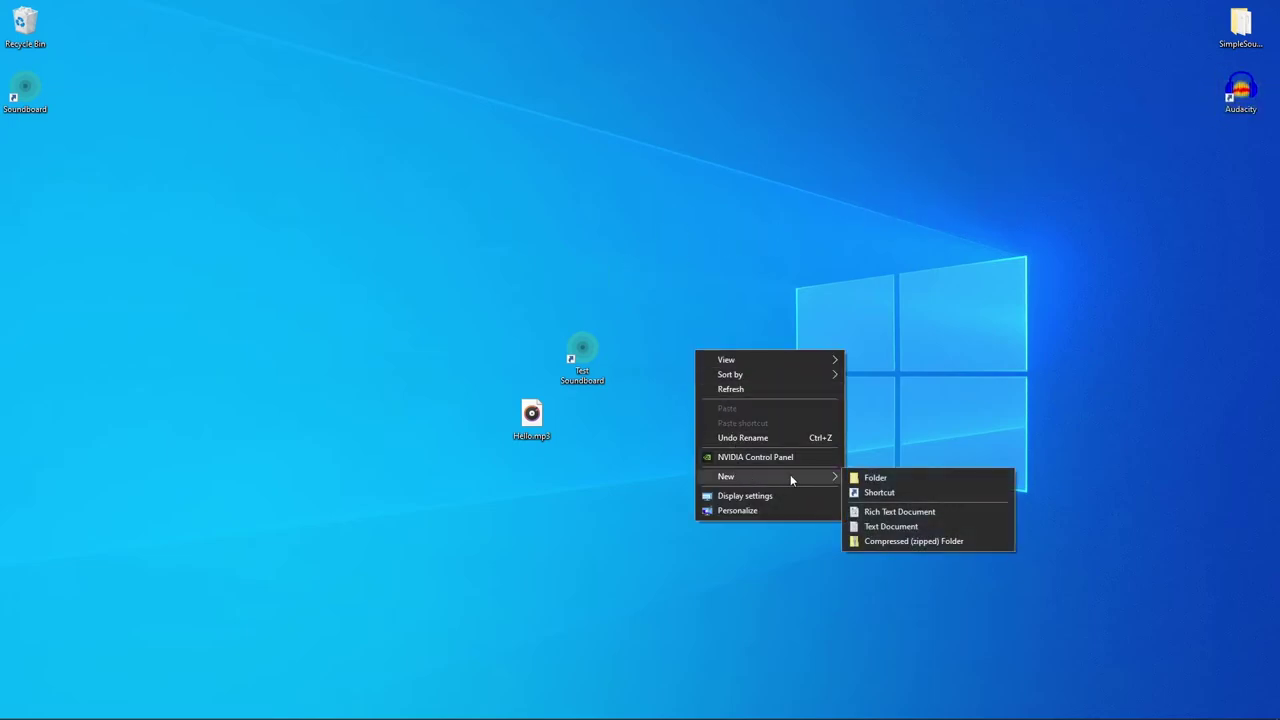
click(868, 478)
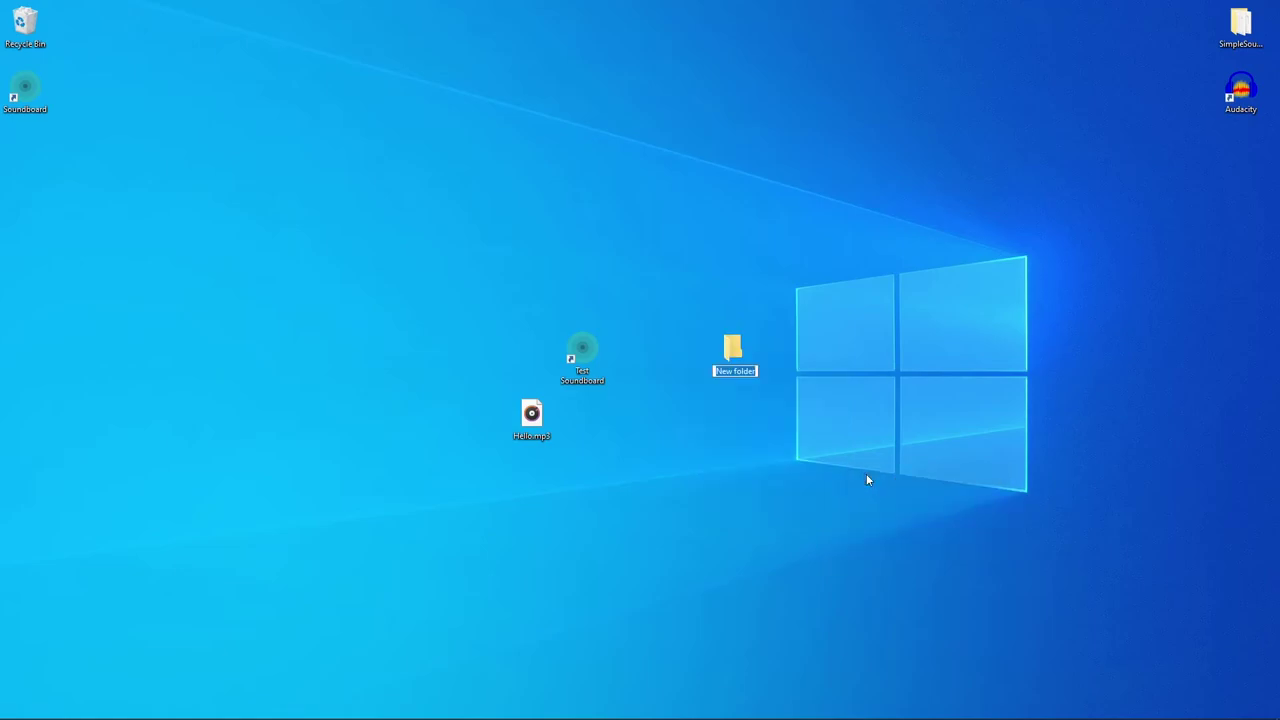
text(Sound Effects)
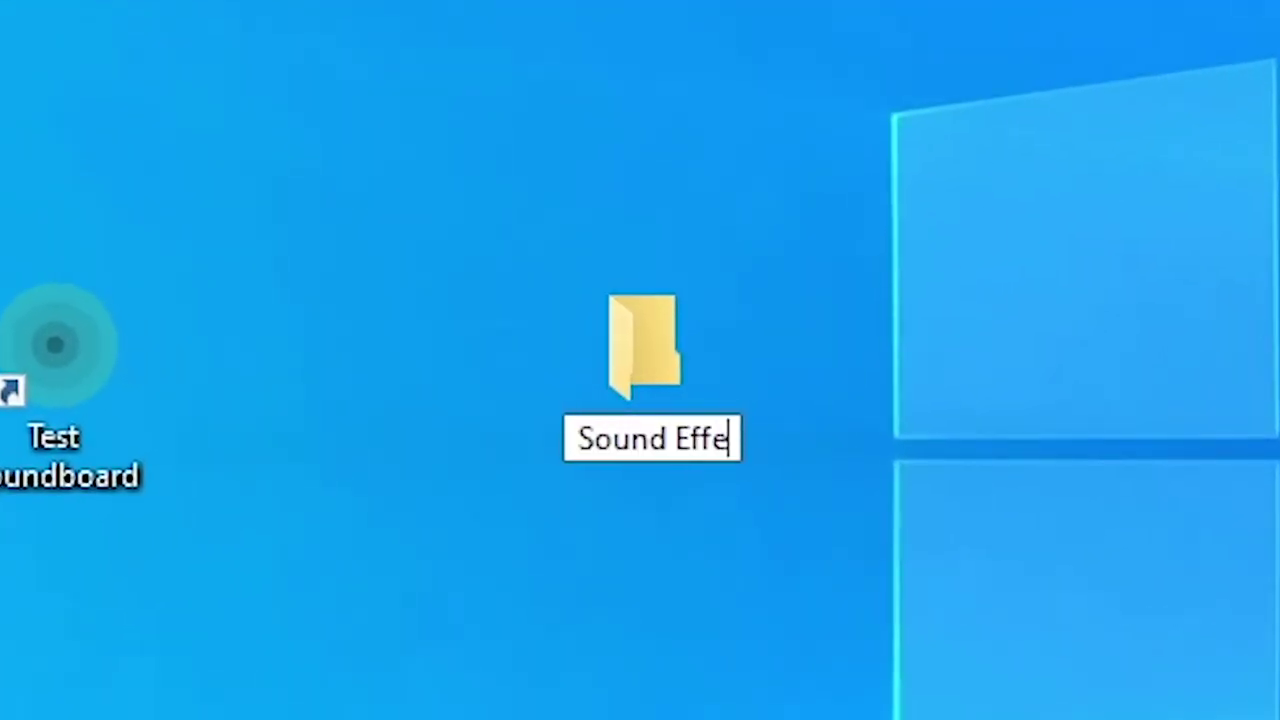
key(Return)
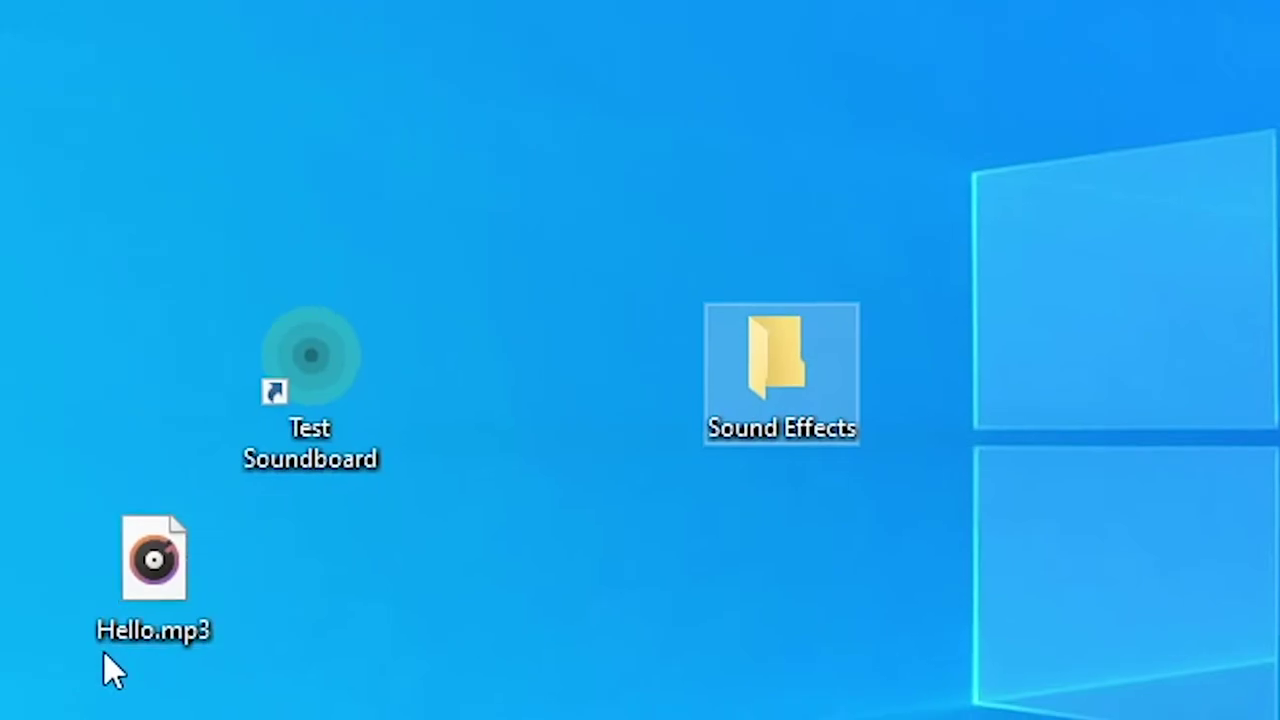
drag(130, 597, 813, 381)
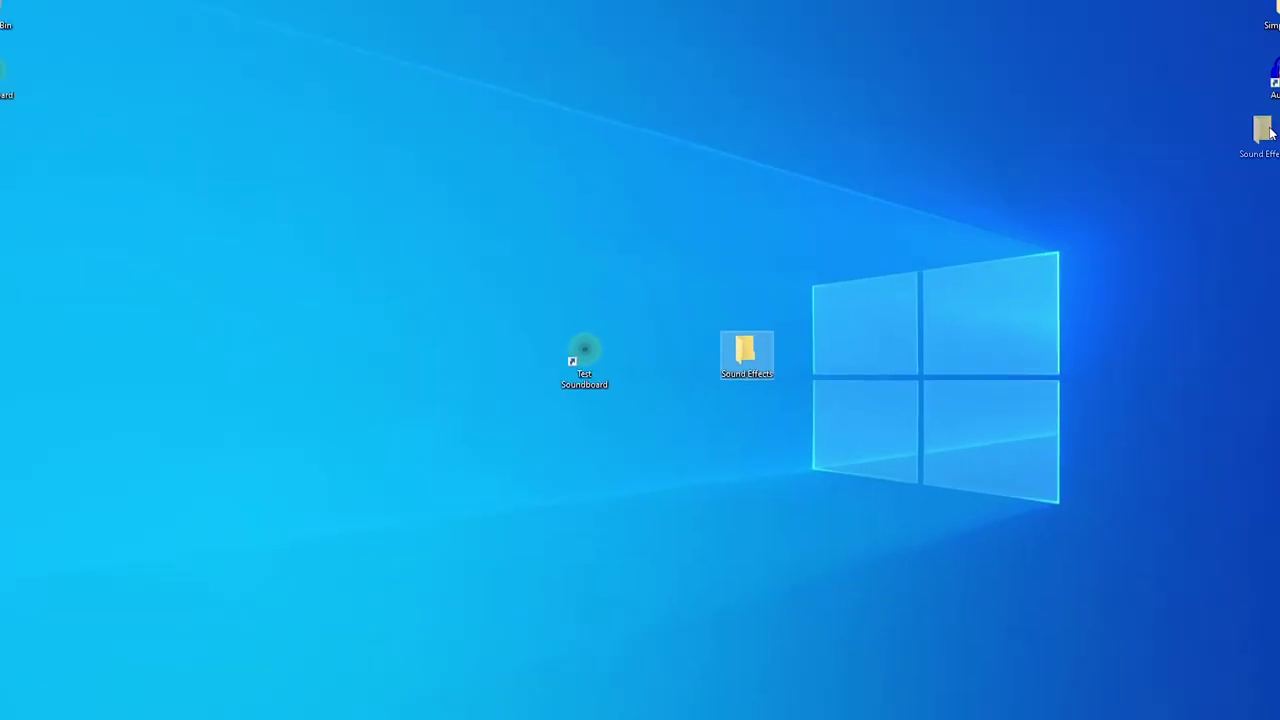
drag(952, 372, 1240, 157)
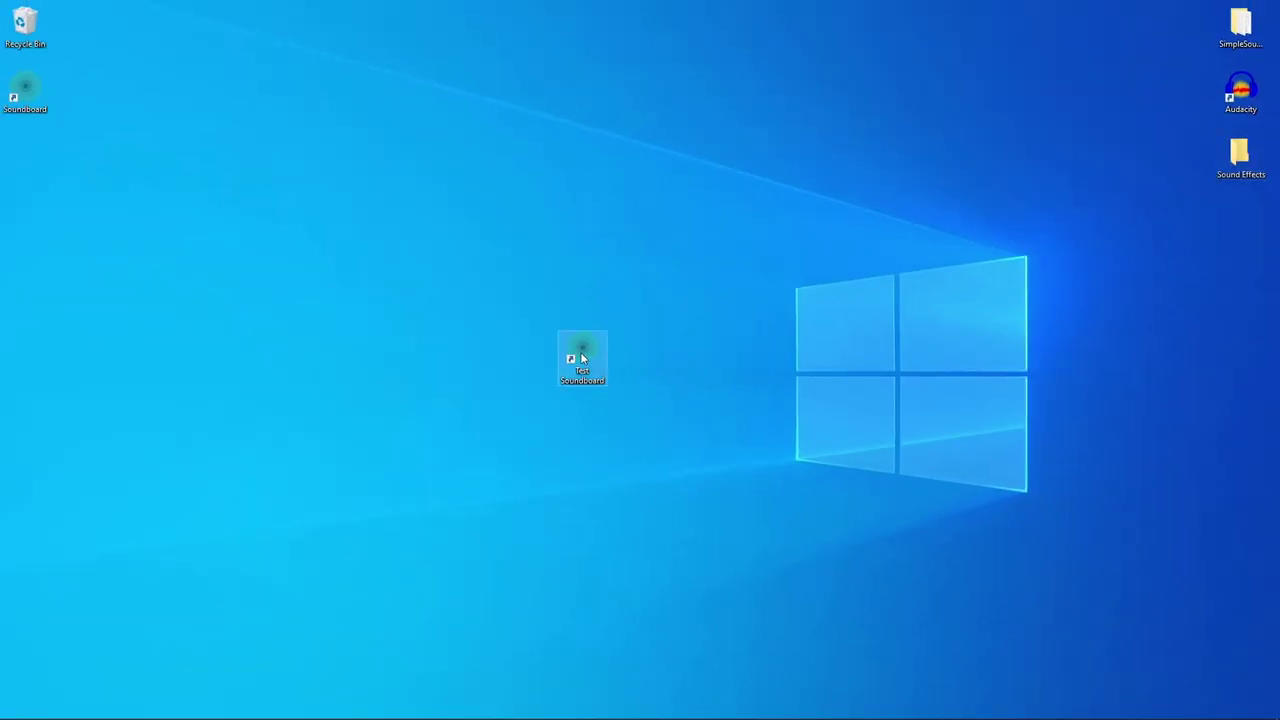
- Launch SimpleSoundBoard from the Test Soundboard shortcut and add Hello.mp3 from the desktop's Sound Effects folder as a sound
double_click(582, 357)
drag(222, 123, 568, 196)
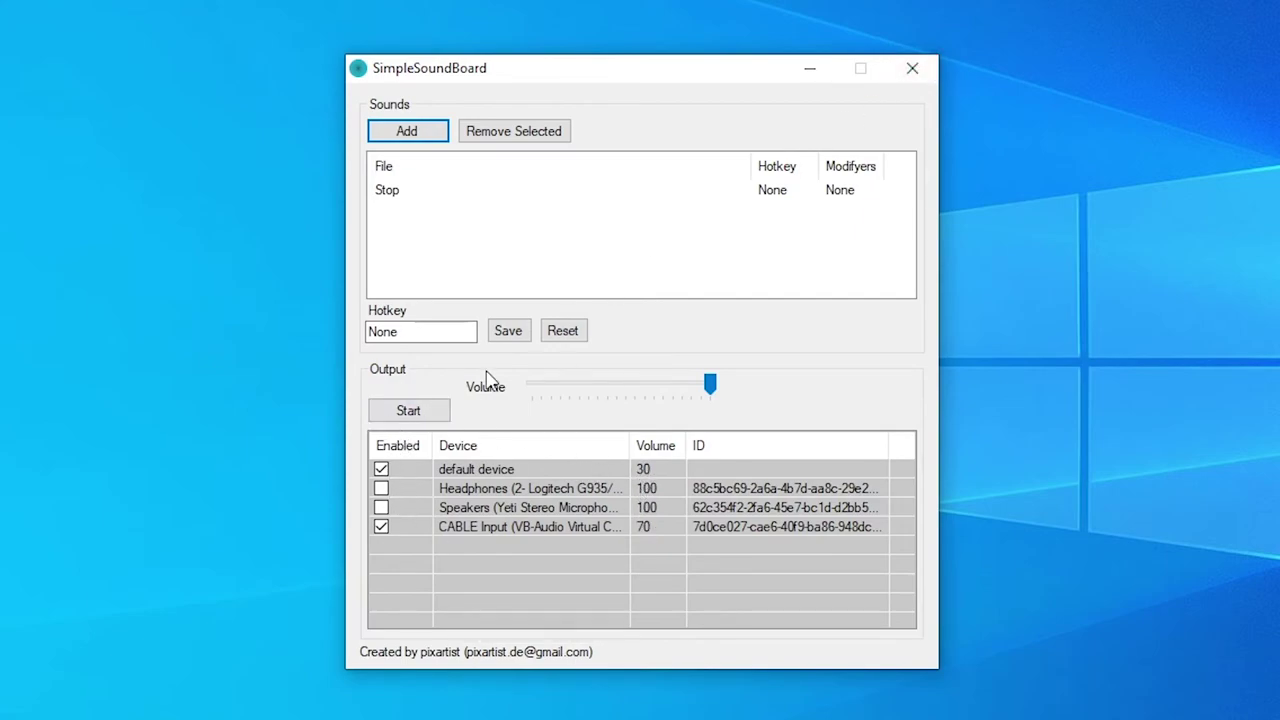
click(421, 139)
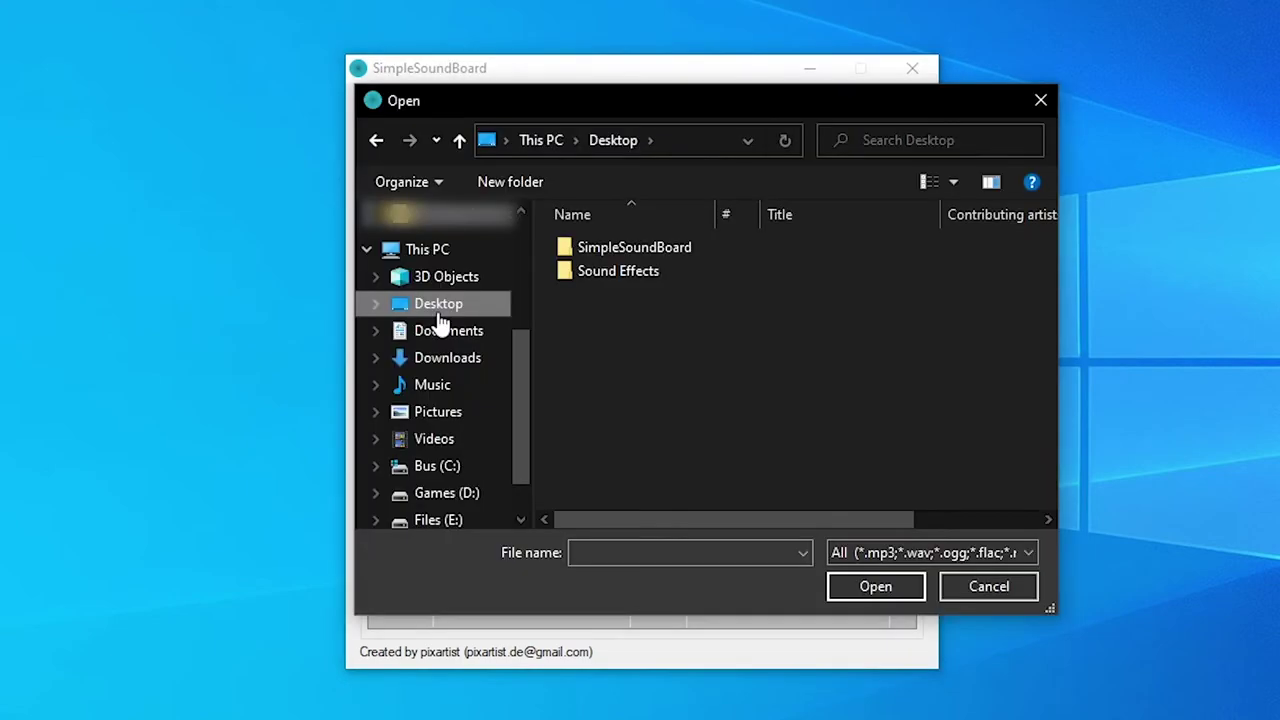
double_click(606, 275)
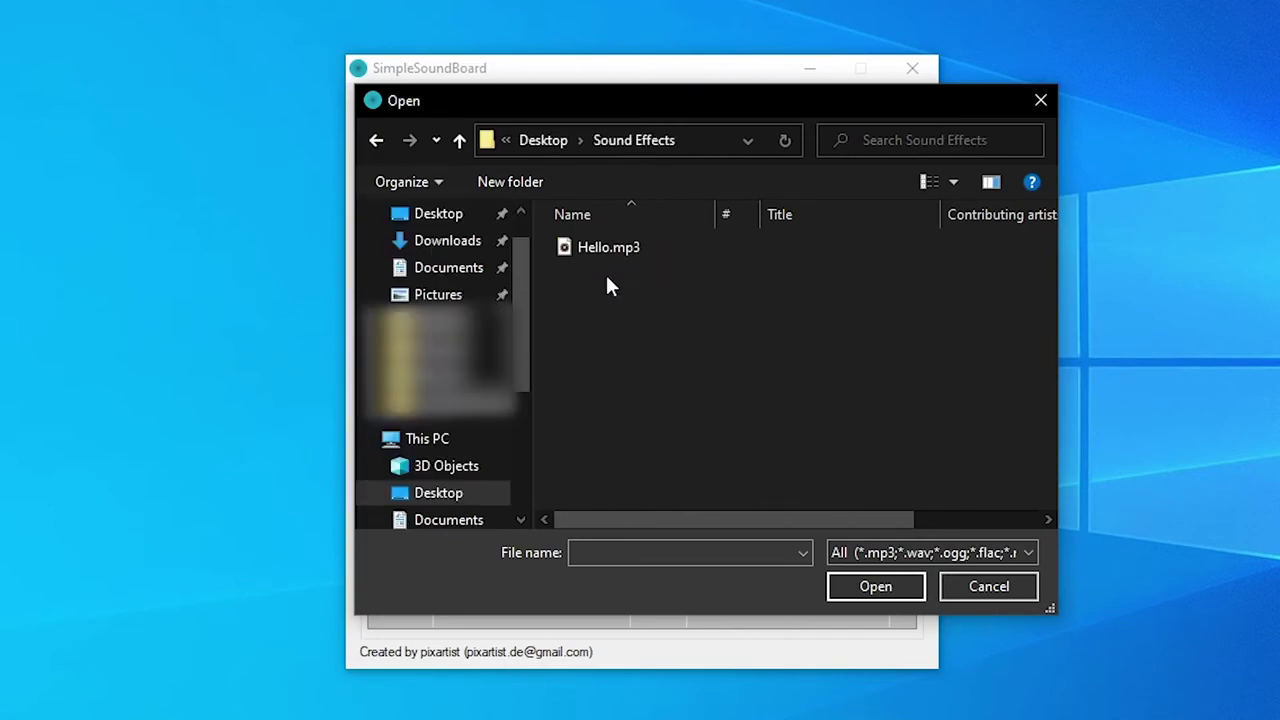
click(607, 254)
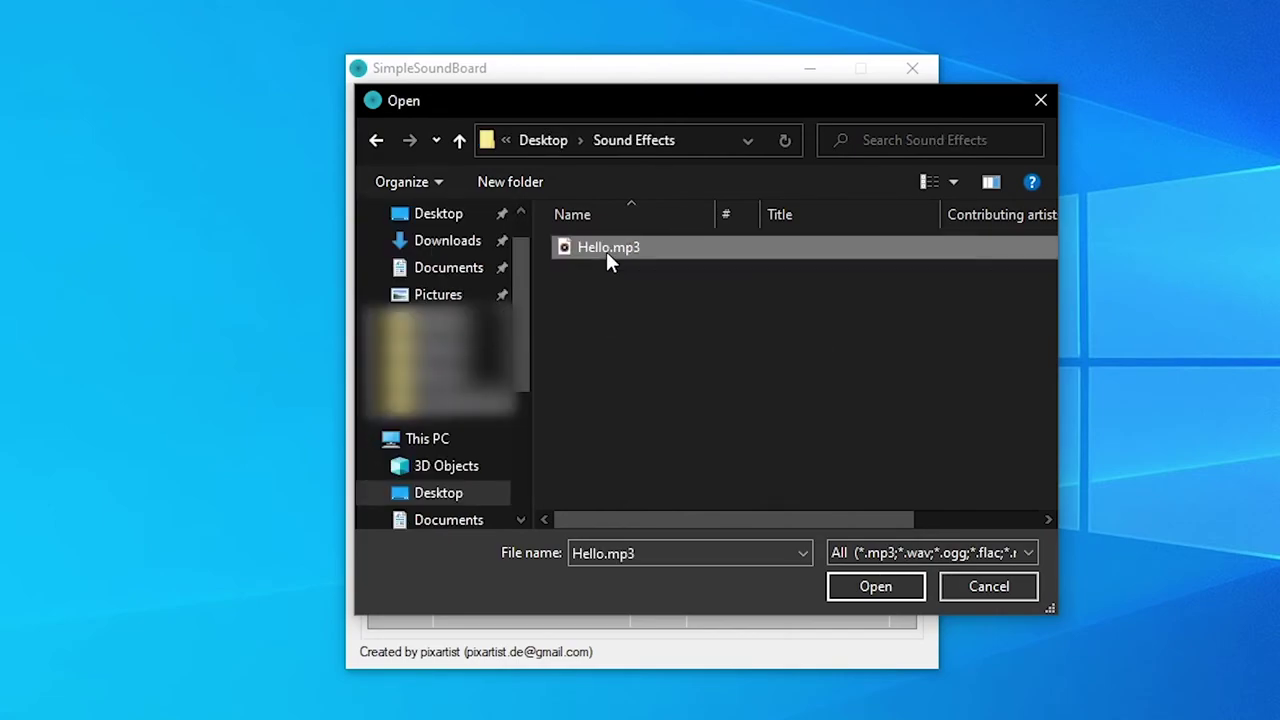
click(865, 596)
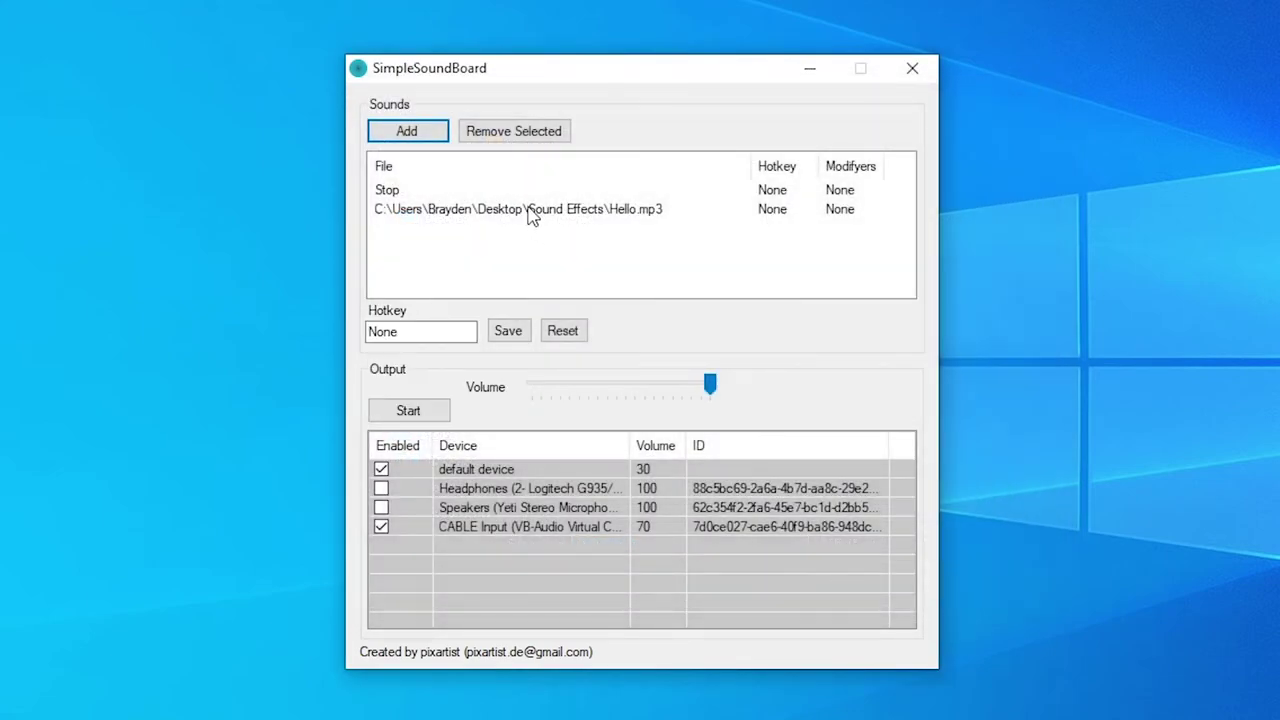
click(585, 212)
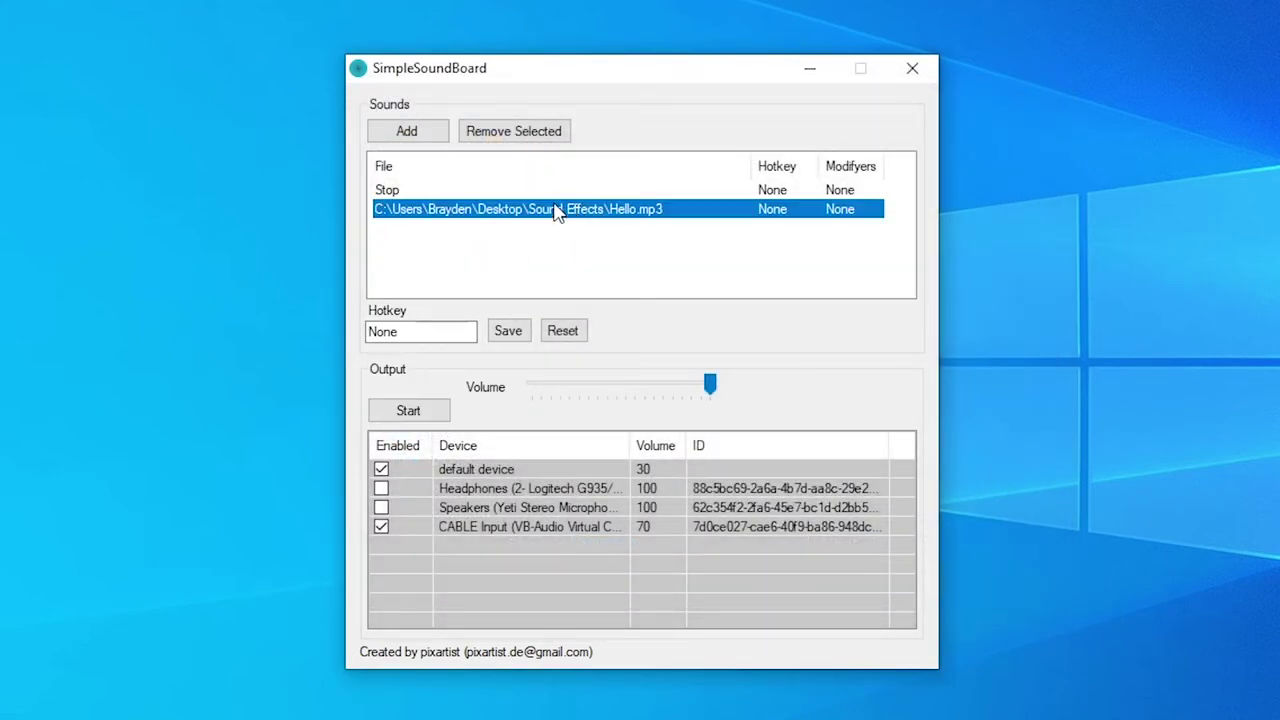
- Assign the hotkey Alt + Oemtilde to the Stop entry and save it
click(523, 194)
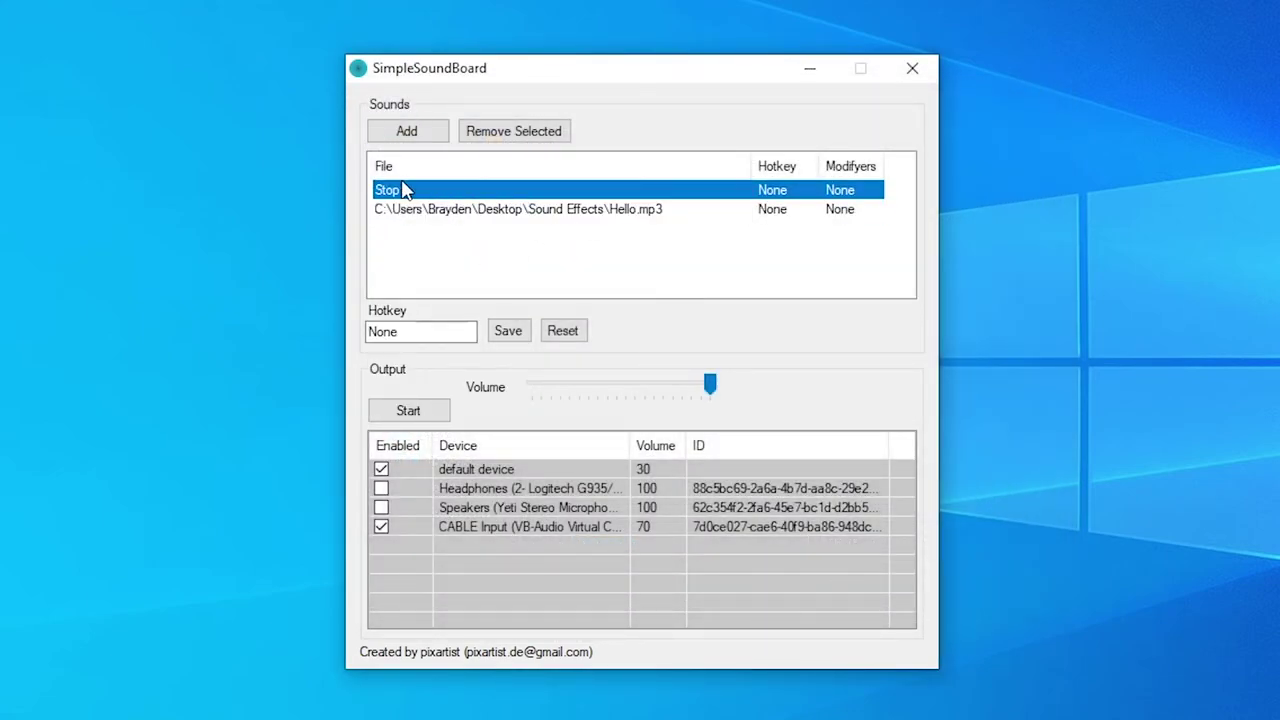
click(412, 333)
key(alt)
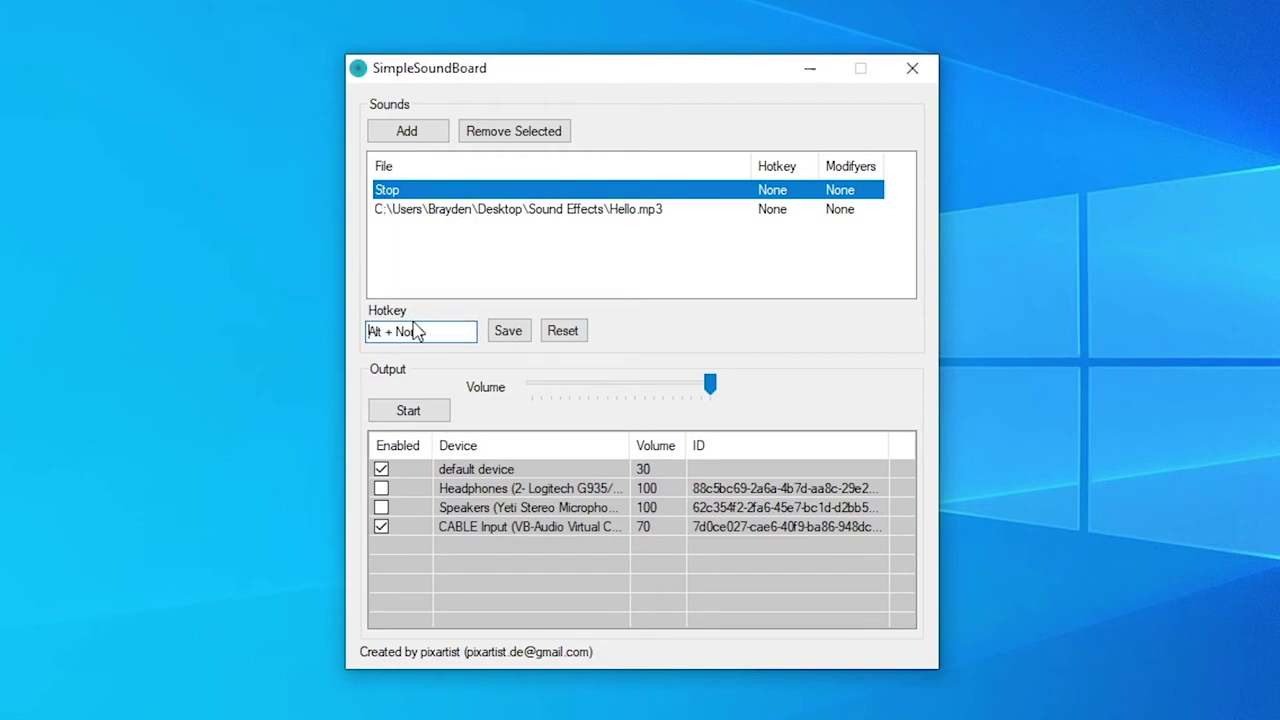
key(alt+grave)
click(508, 331)
drag(442, 331, 528, 224)
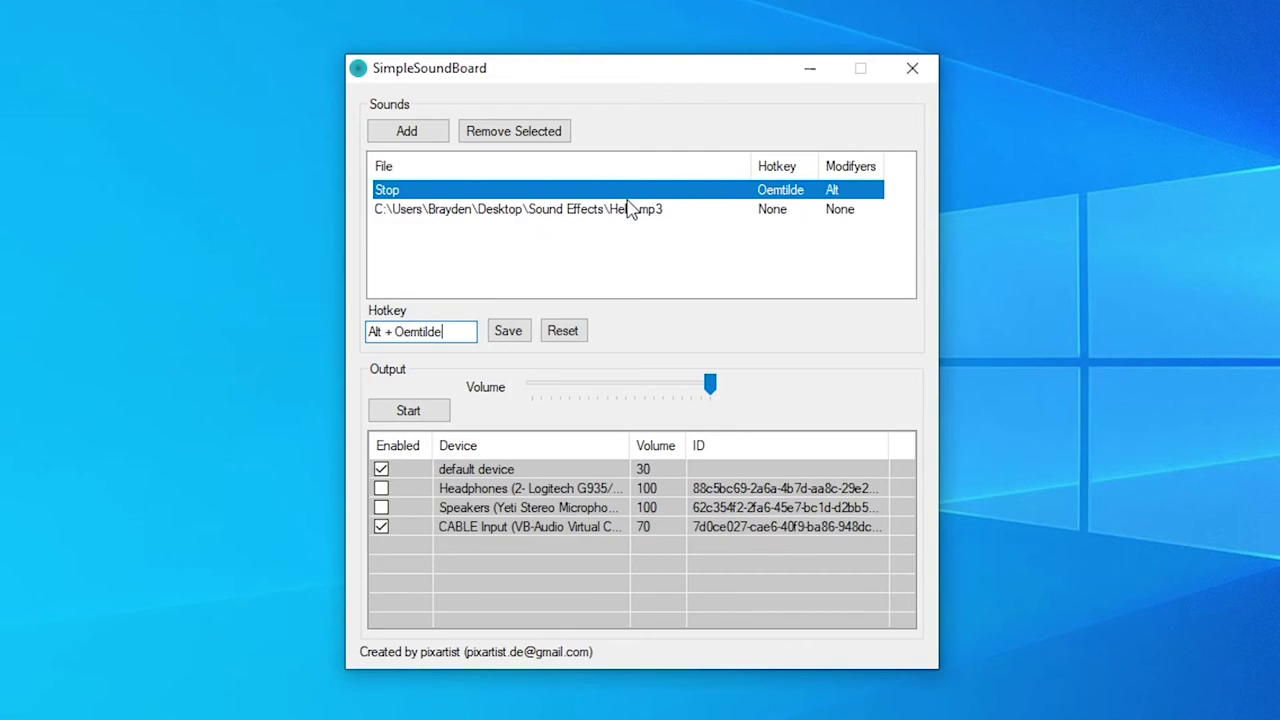
- Assign the hotkey Control, Alt + F to the Hello.mp3 sound and save it
click(600, 216)
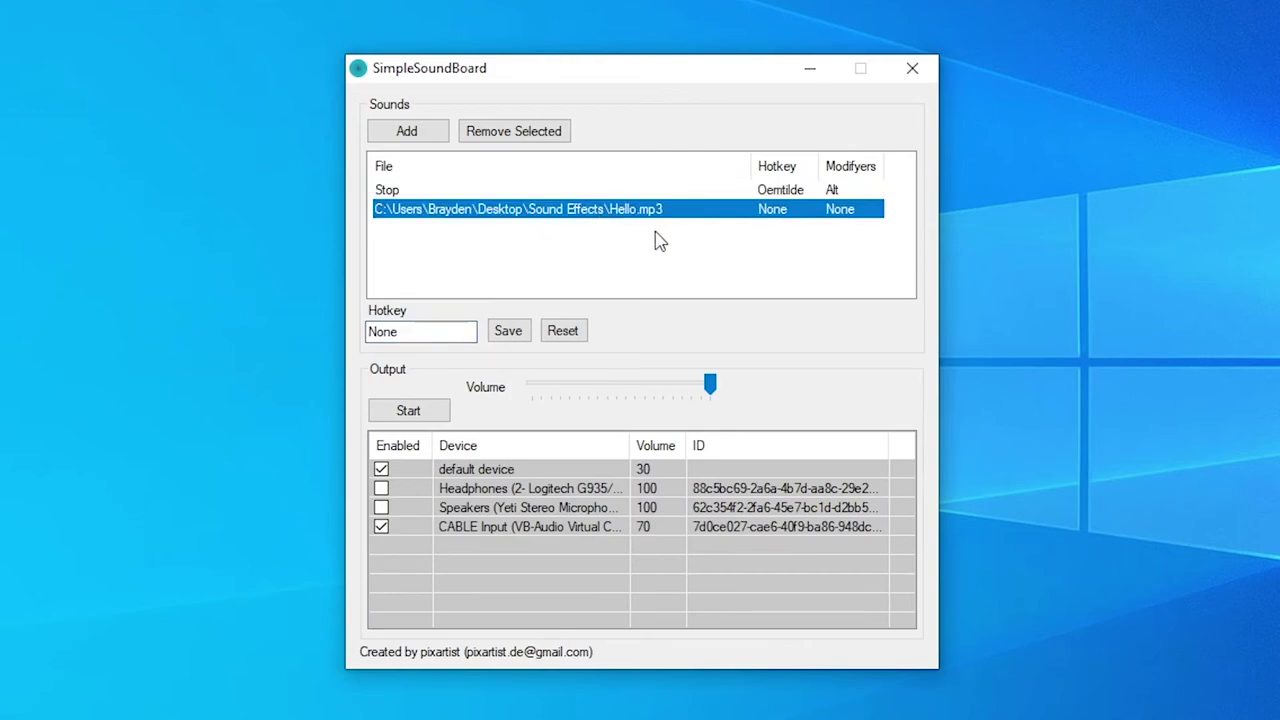
click(455, 333)
key(ctrl)
key(ctrl+alt)
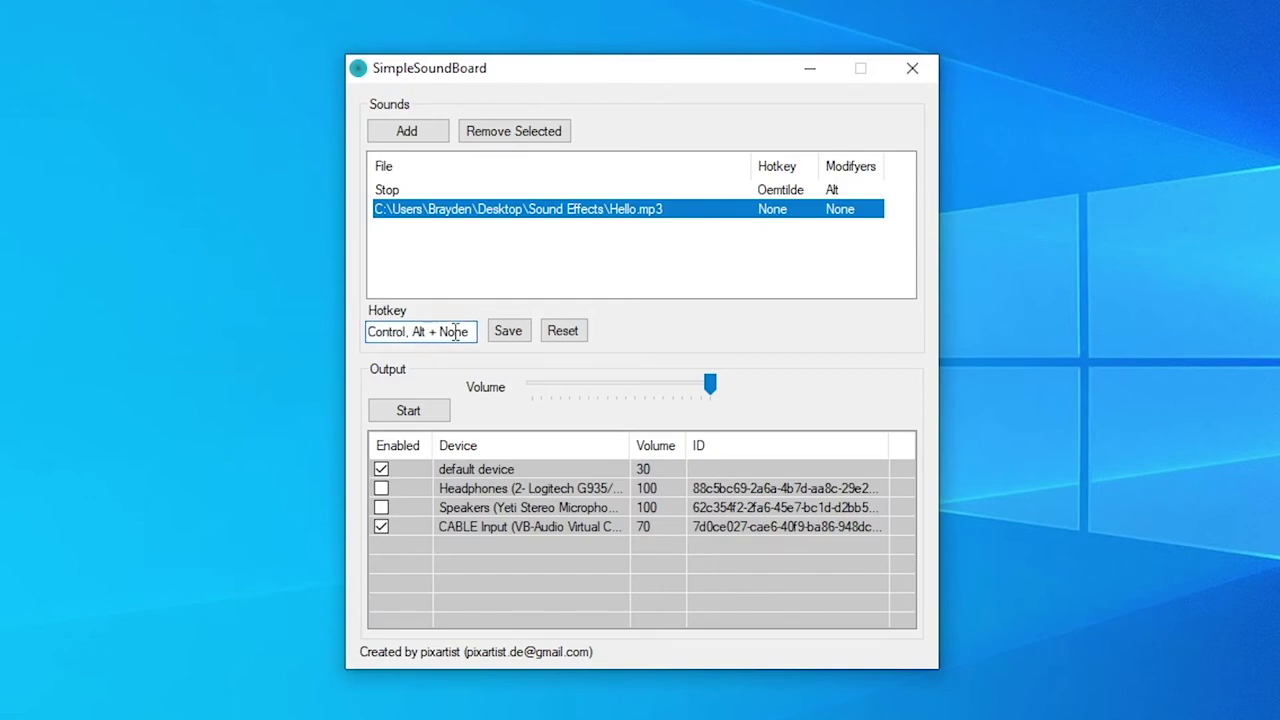
key(ctrl+alt+f)
click(492, 336)
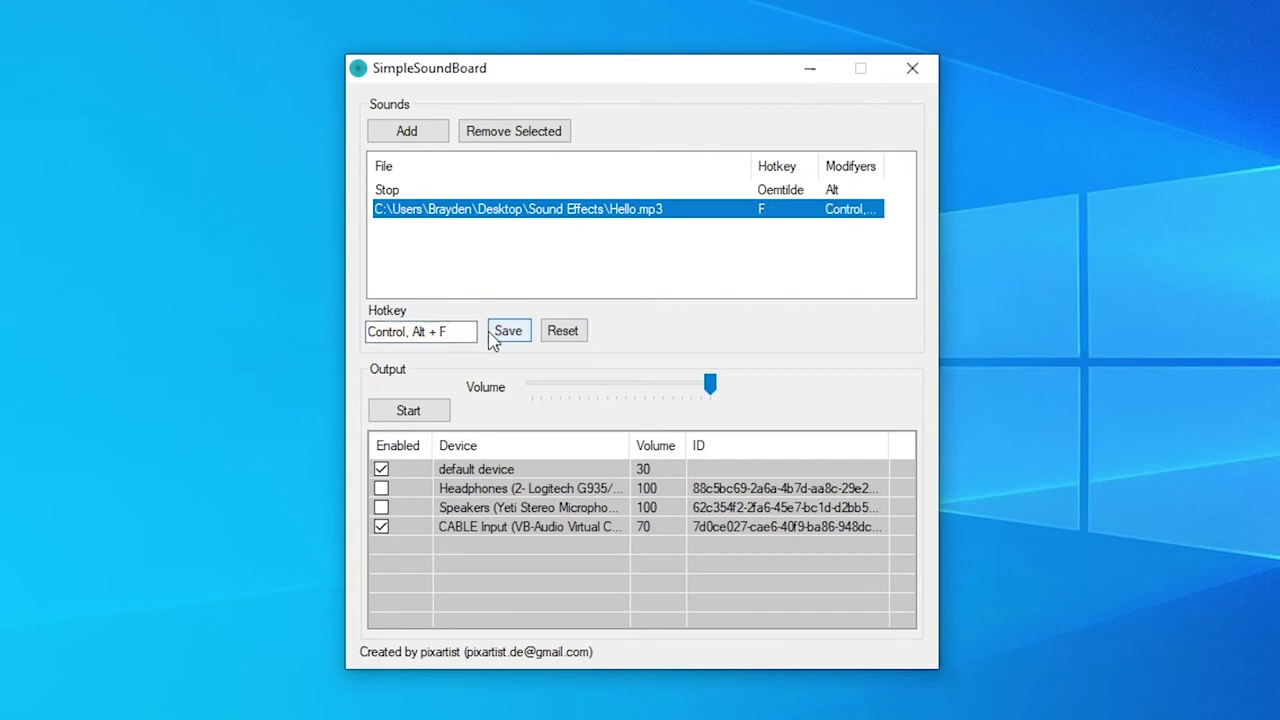
- Try other Control and Alt combinations for Hello.mp3, clear its hotkey to None and save it
click(432, 332)
key(ctrl+alt)
key(ctrl+alt+f)
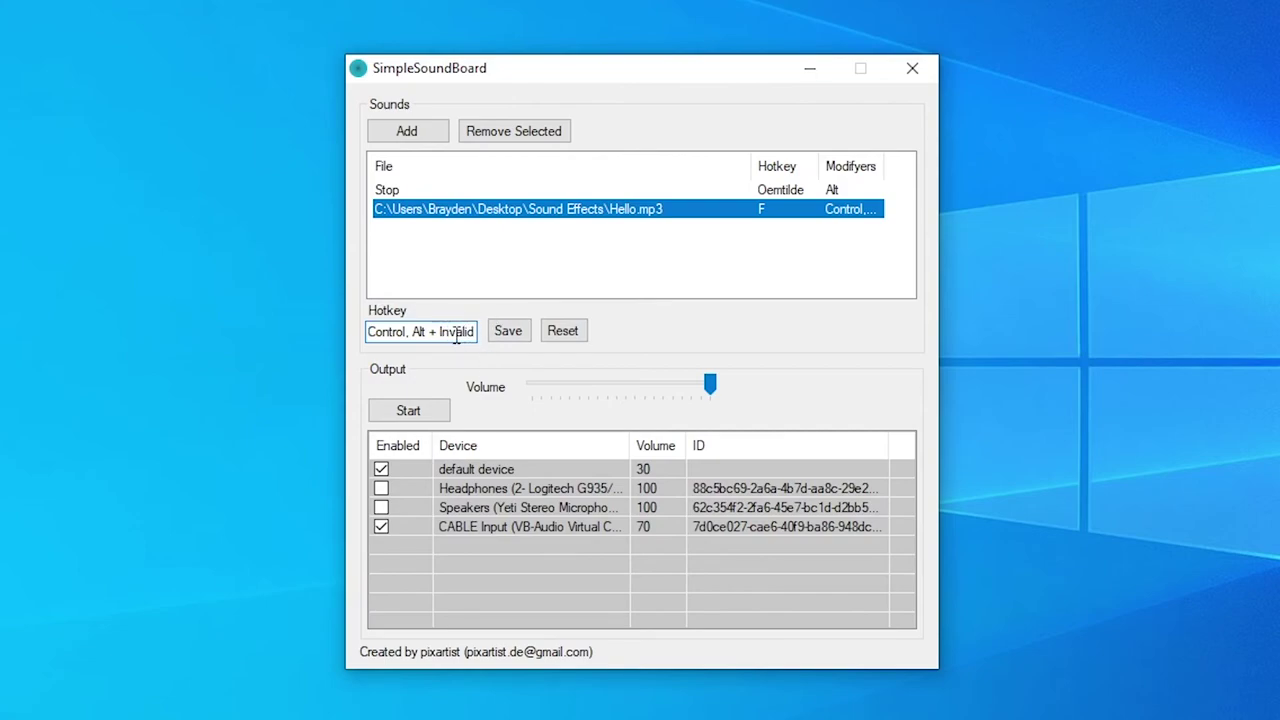
key(ctrl+alt)
key(ctrl)
key(ctrl+1)
key(ctrl+alt)
click(500, 334)
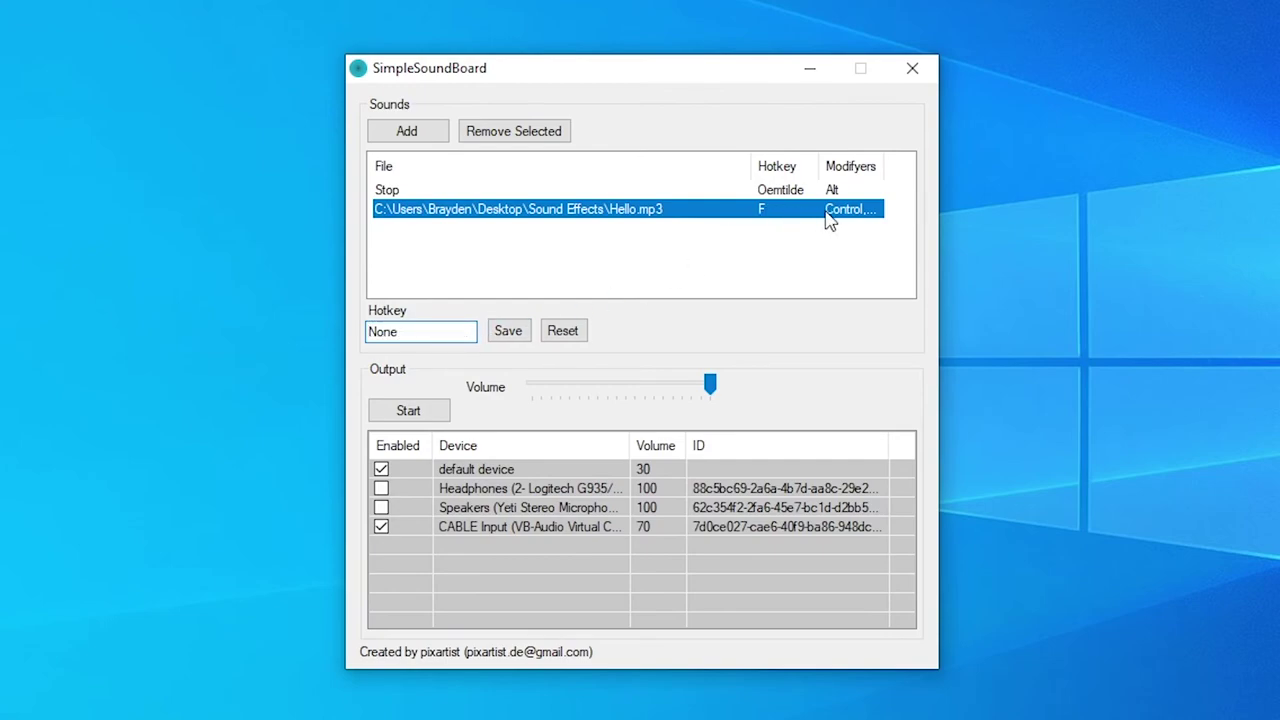
click(511, 342)
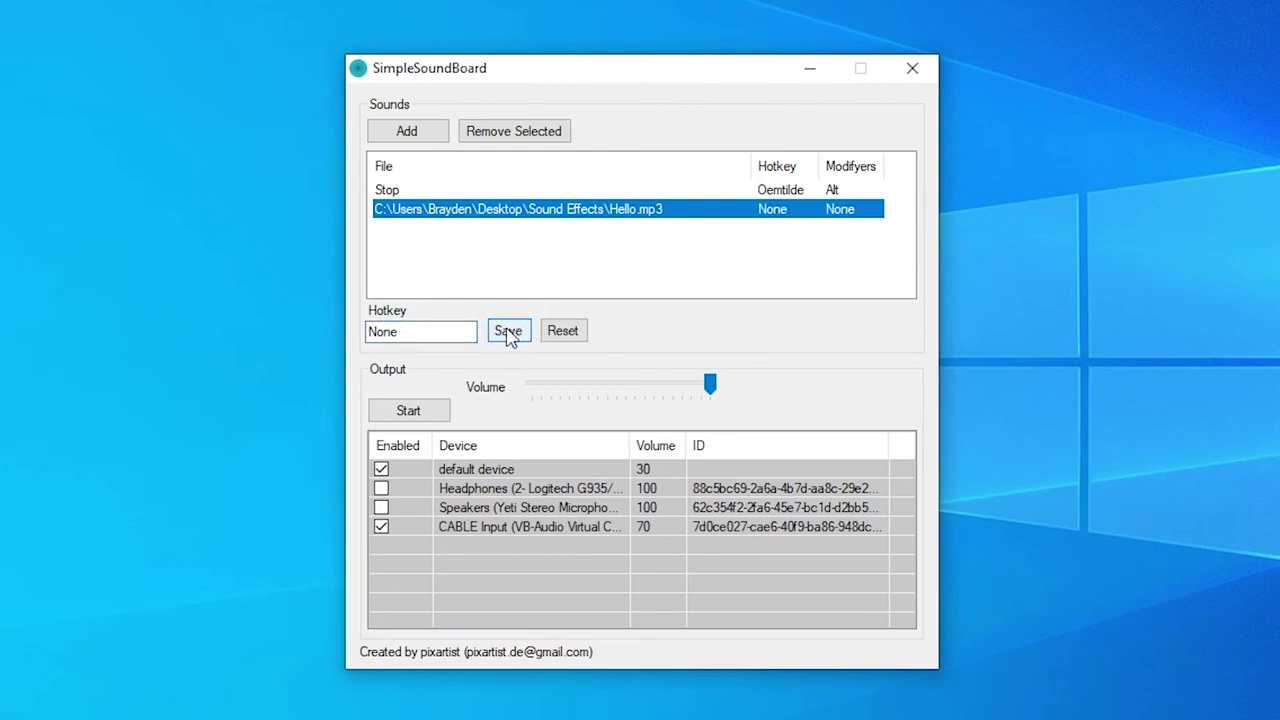
- Reassign Control, Alt + F as the hotkey of Hello.mp3, save it, and start the soundboard output
key(ctrl+alt+f)
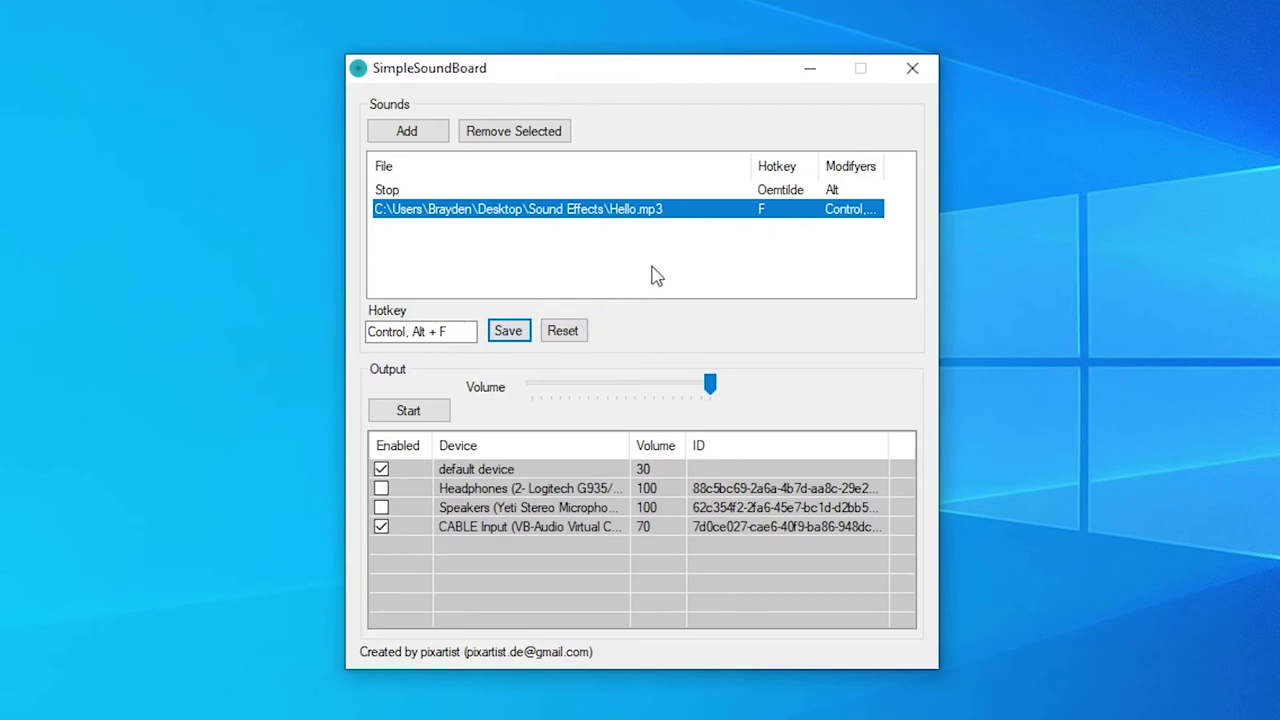
click(576, 337)
key(ctrl+alt+f)
click(505, 340)
click(445, 420)
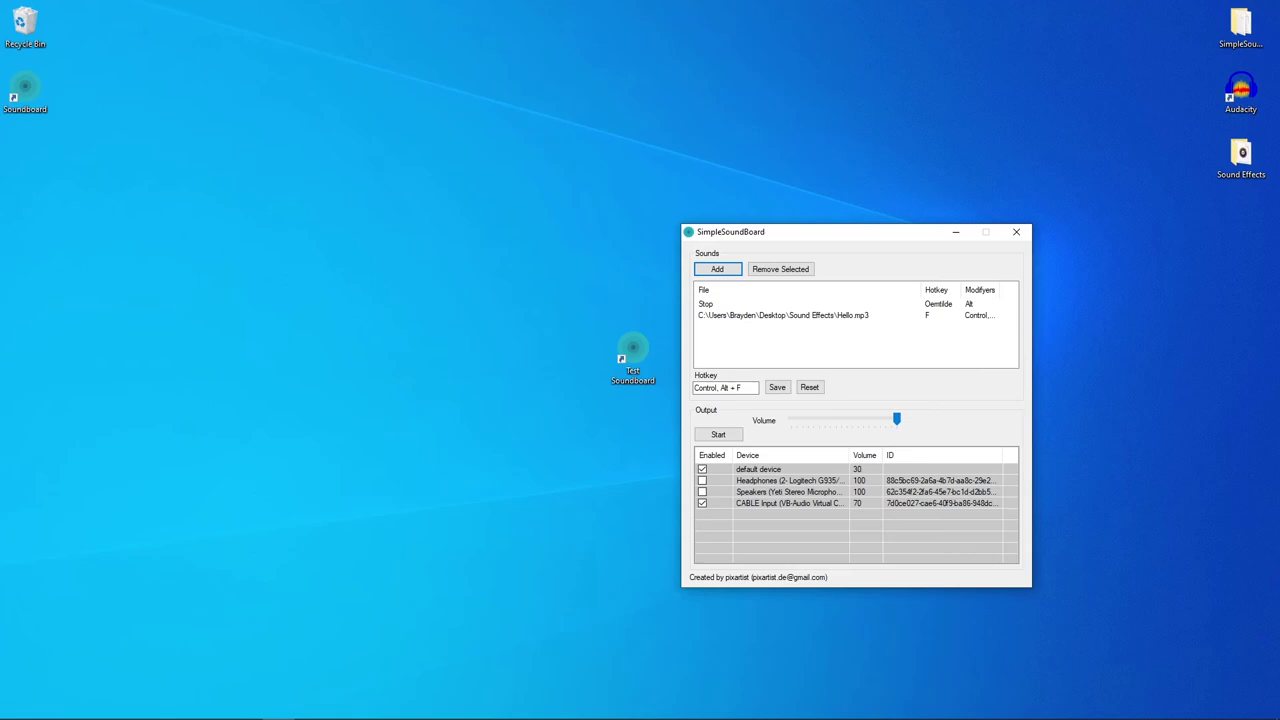
- Arrange the SimpleSoundBoard and Discord windows side by side and show the Voice & Video settings in Discord
drag(749, 231, 108, 224)
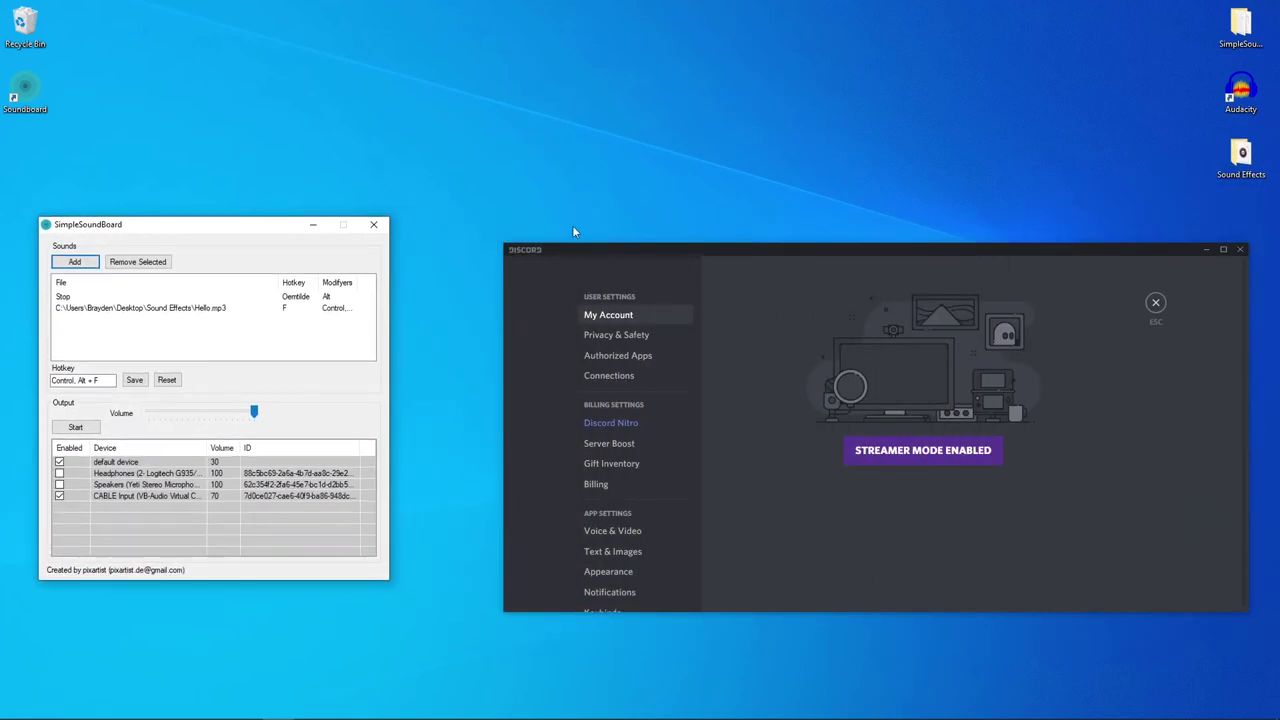
drag(638, 252, 579, 179)
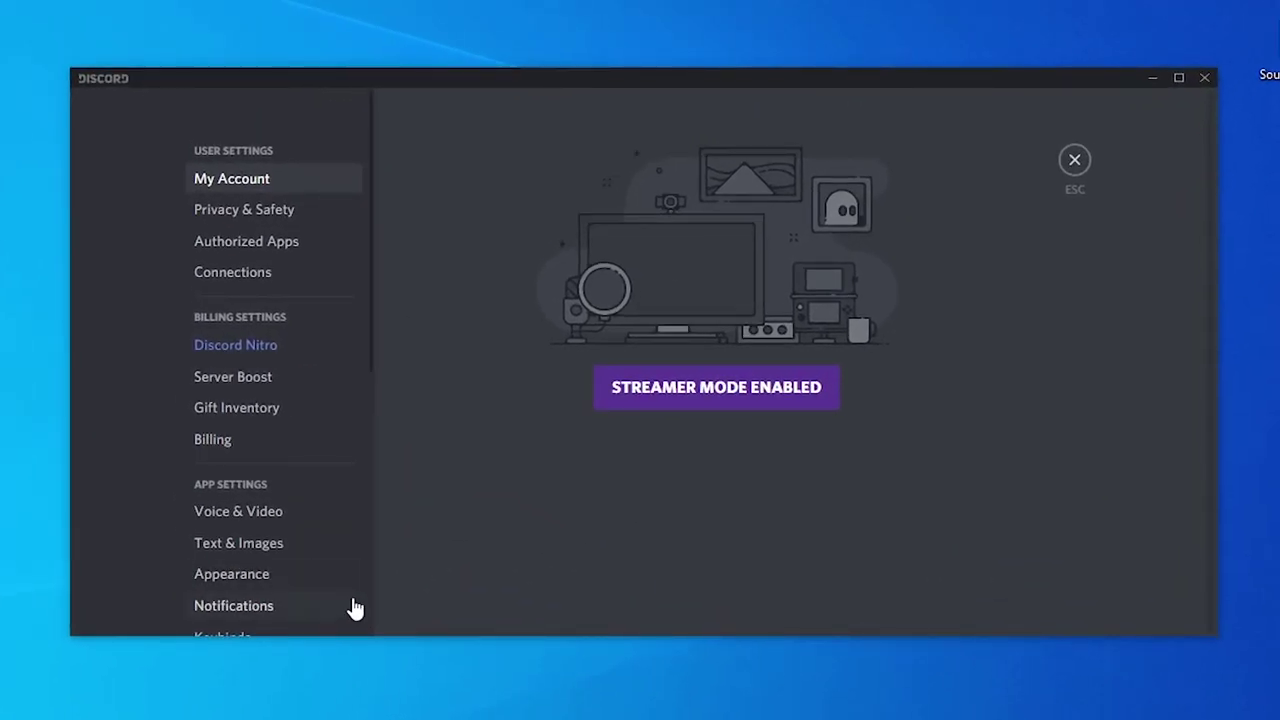
click(275, 521)
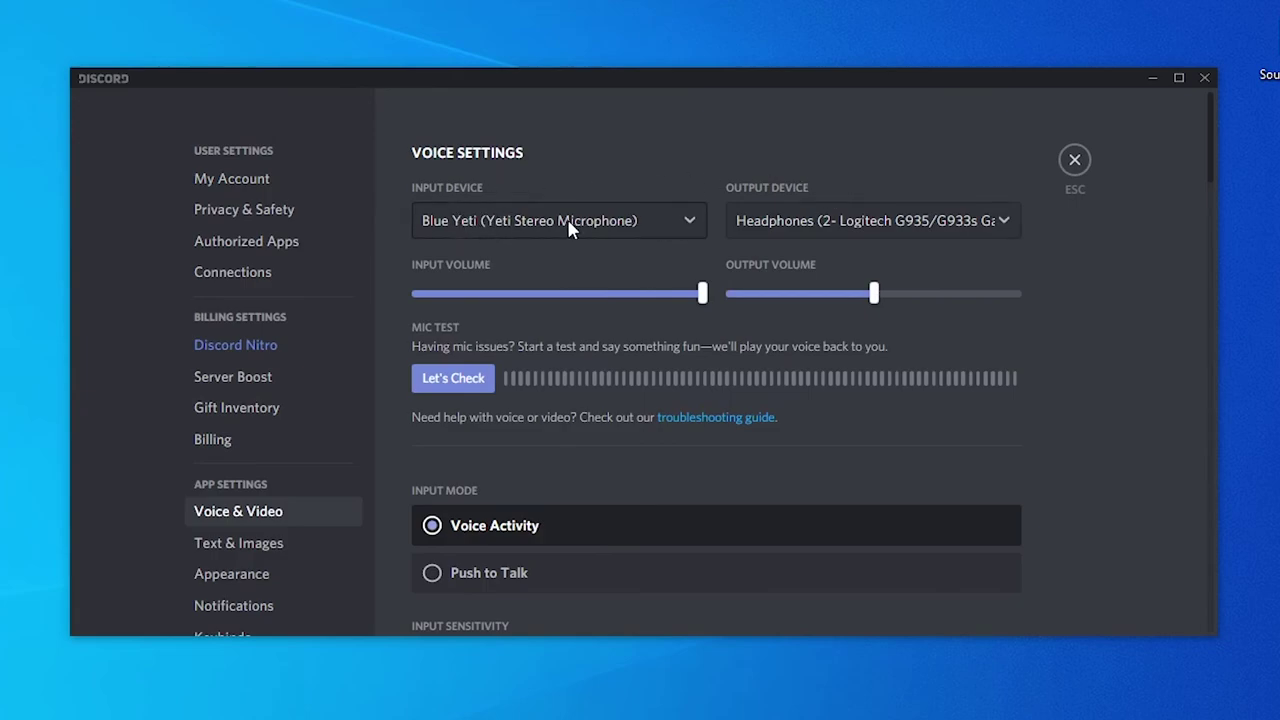
click(812, 228)
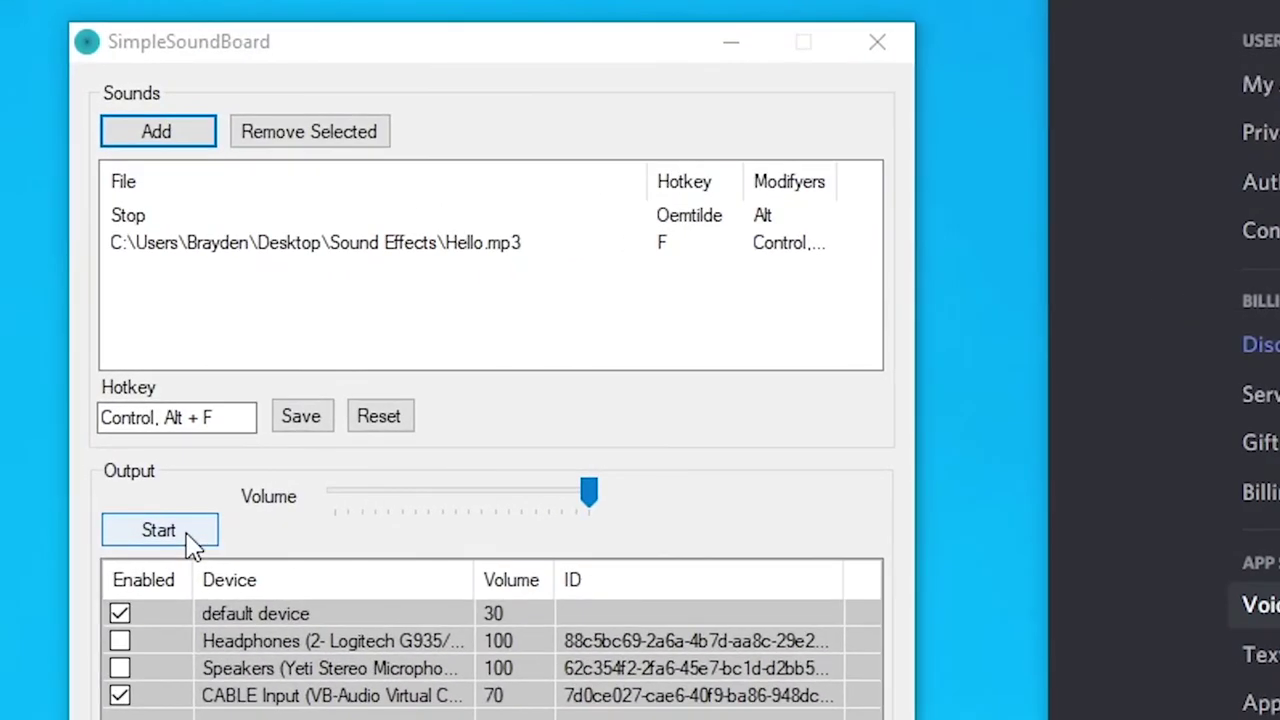
- Start the soundboard output, and in Discord set the input device to CABLE Output (VB-Audio Virtual Cable) and the output device to the Logitech G935/G933s headphones
click(186, 543)
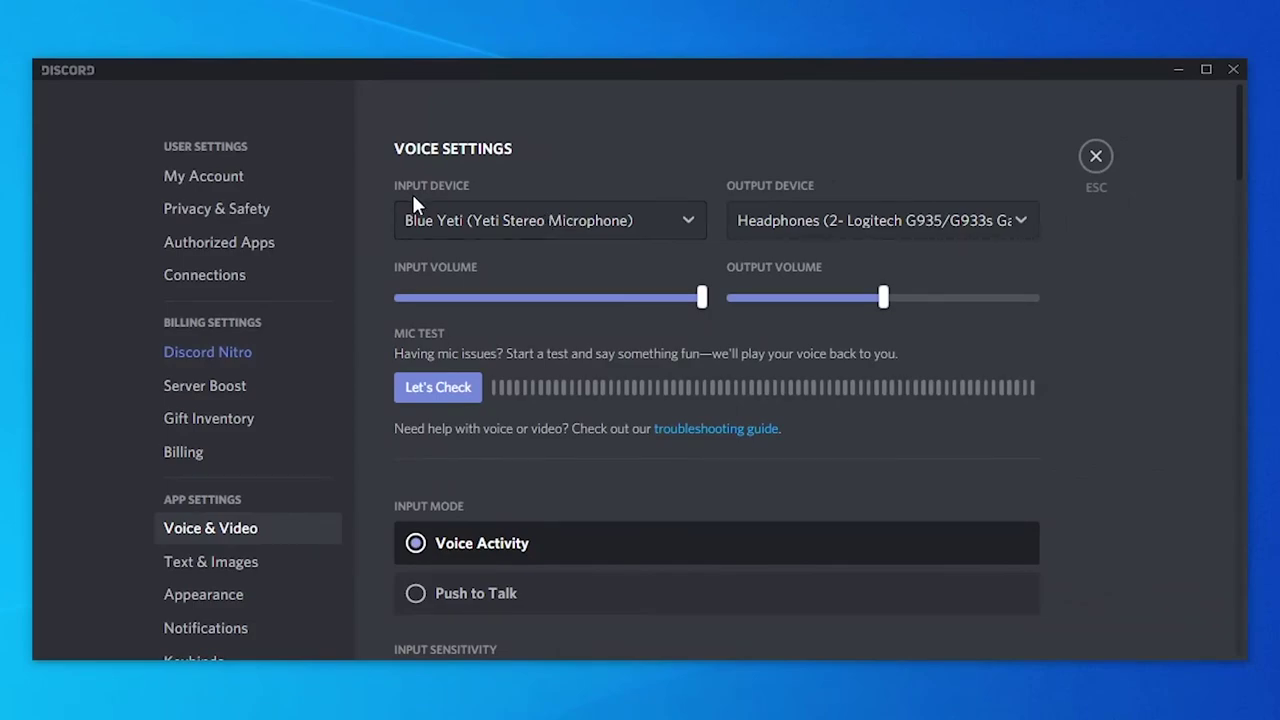
click(480, 216)
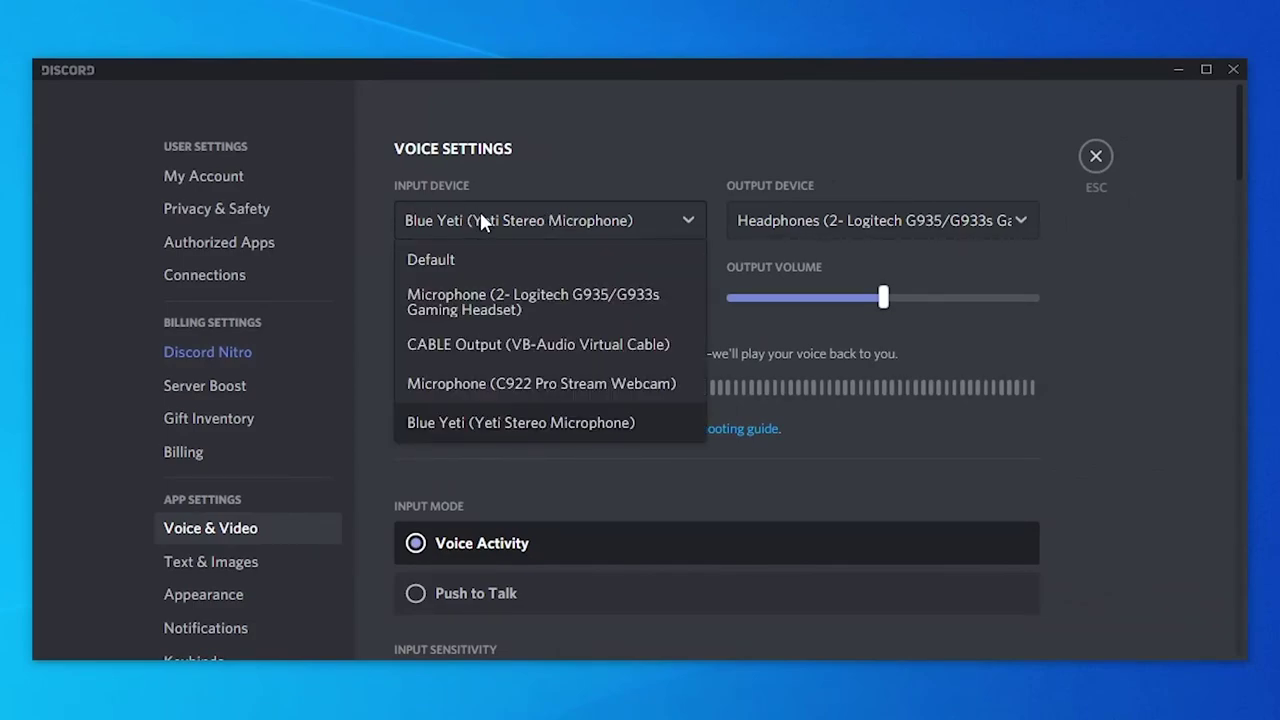
click(470, 344)
click(873, 212)
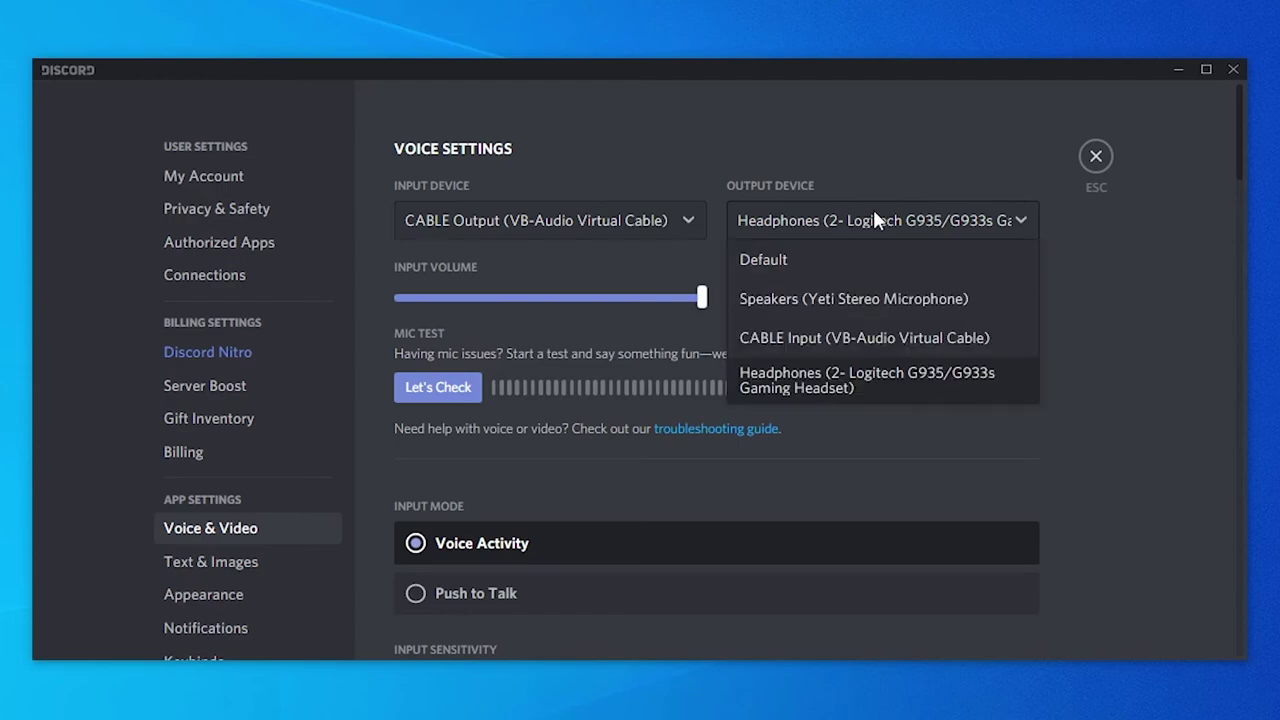
click(833, 388)
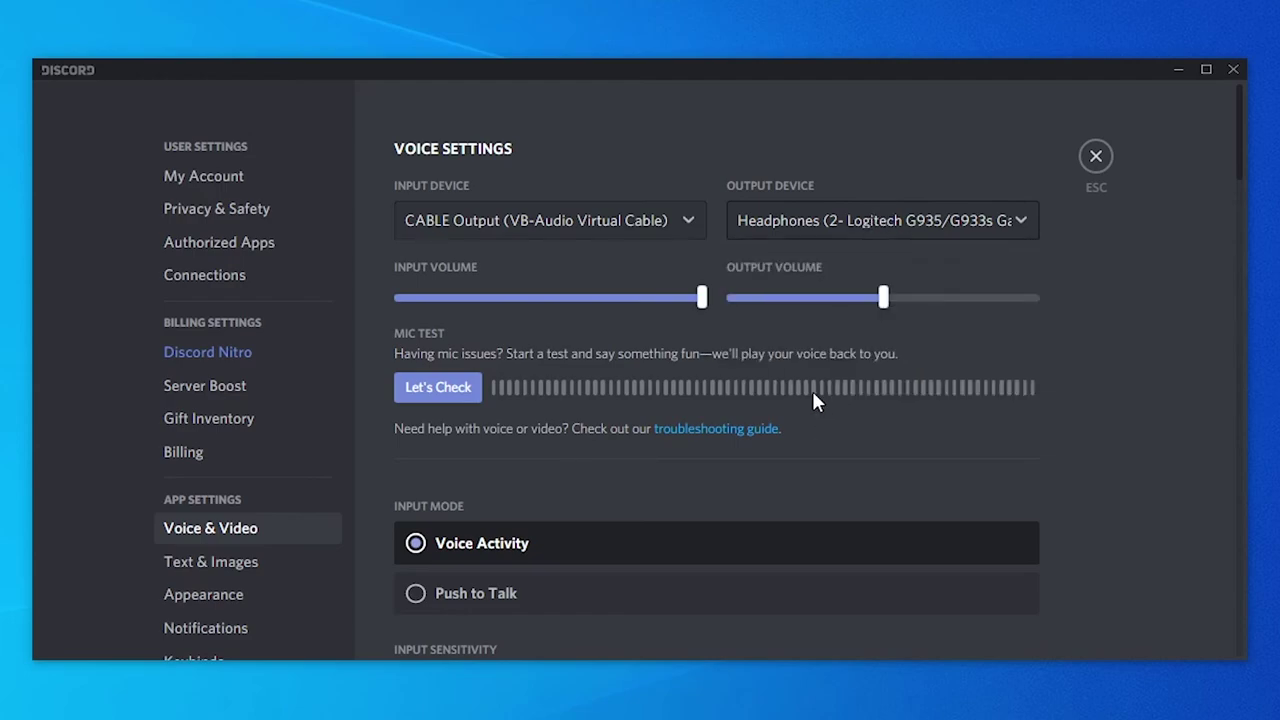
- Run Discord's mic test to check the soundboard and voice input, and stop the test
click(458, 405)
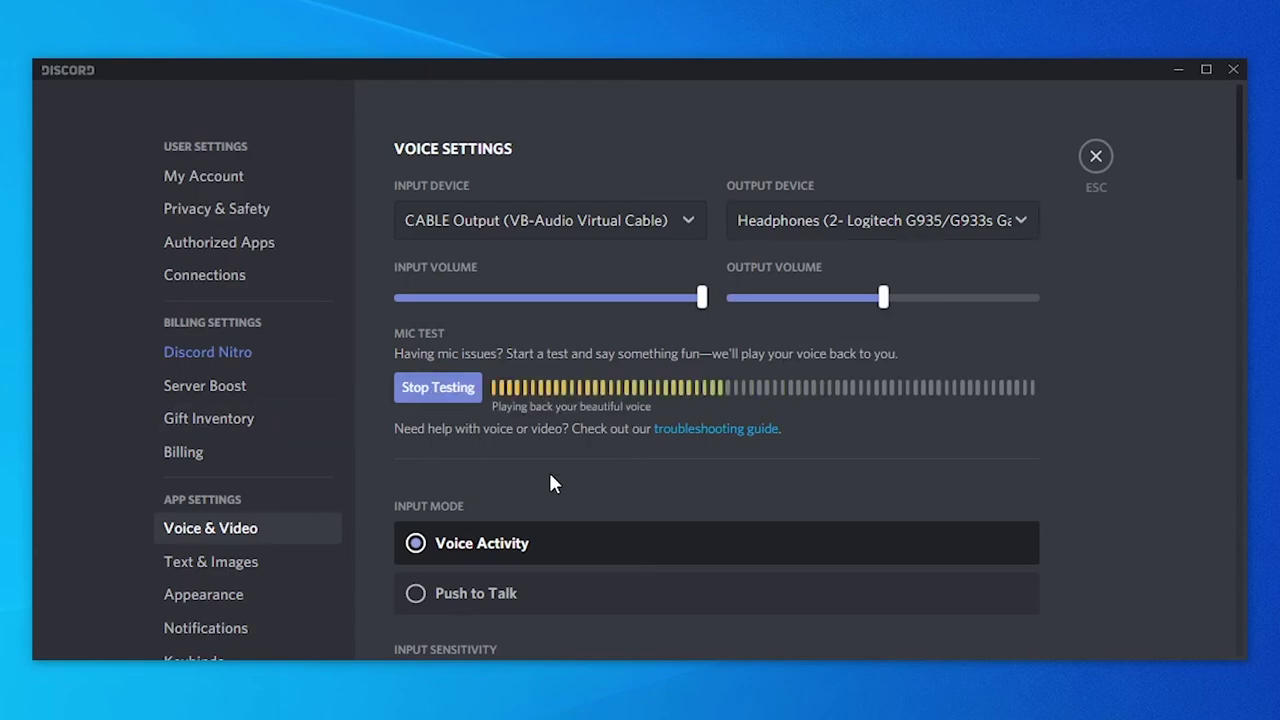
click(435, 402)
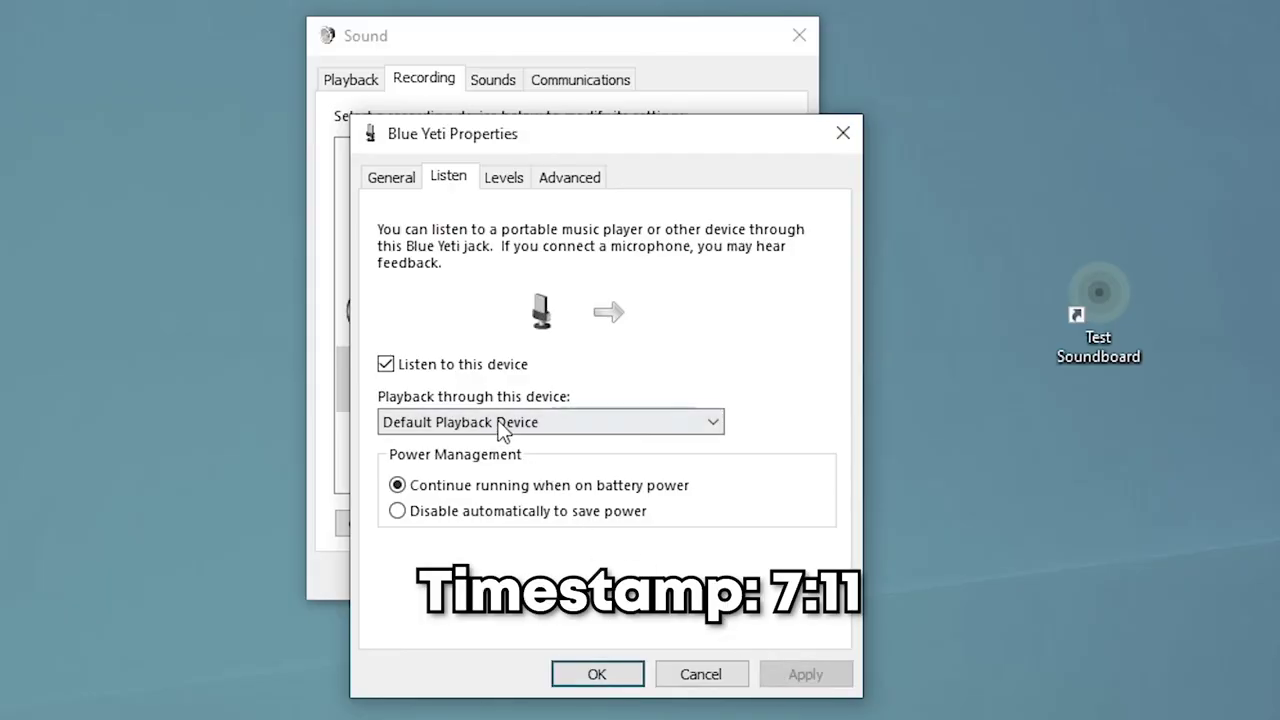
- Apply Speakers (VB-Audio Virtual Cable) as the Blue Yeti's Listen playback device in Windows, and stop the mic test in Discord
click(503, 428)
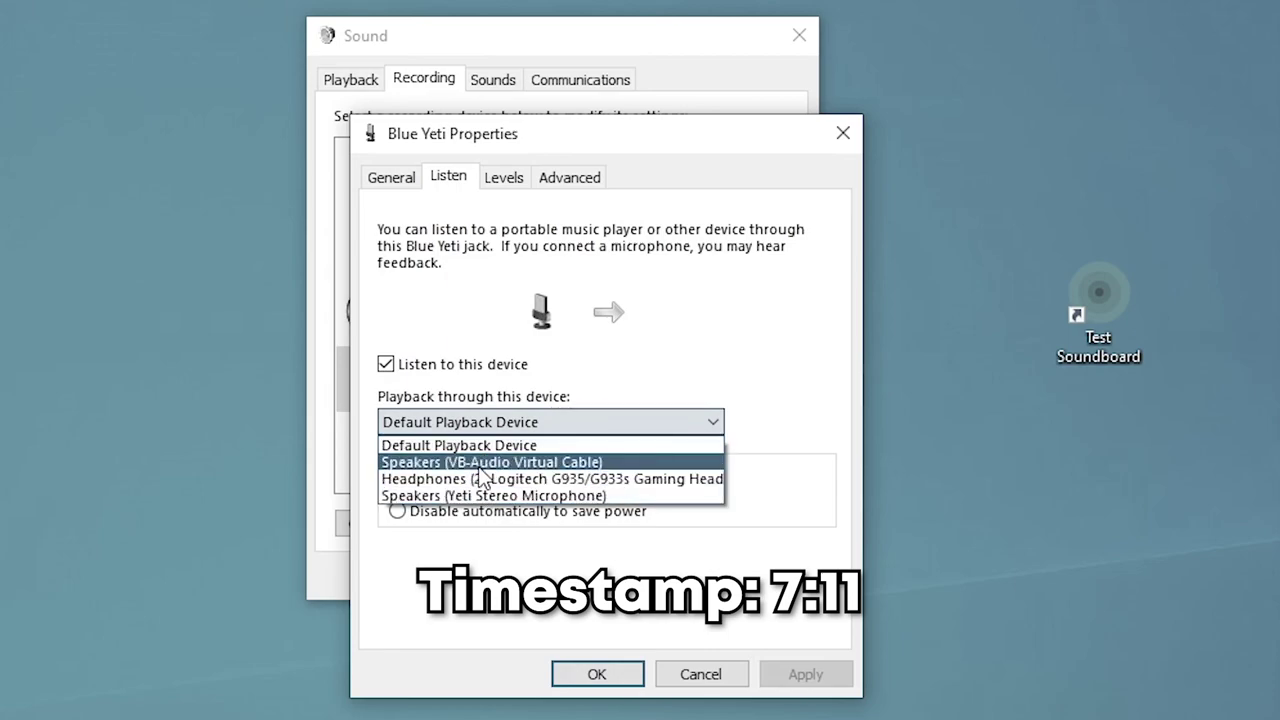
click(480, 465)
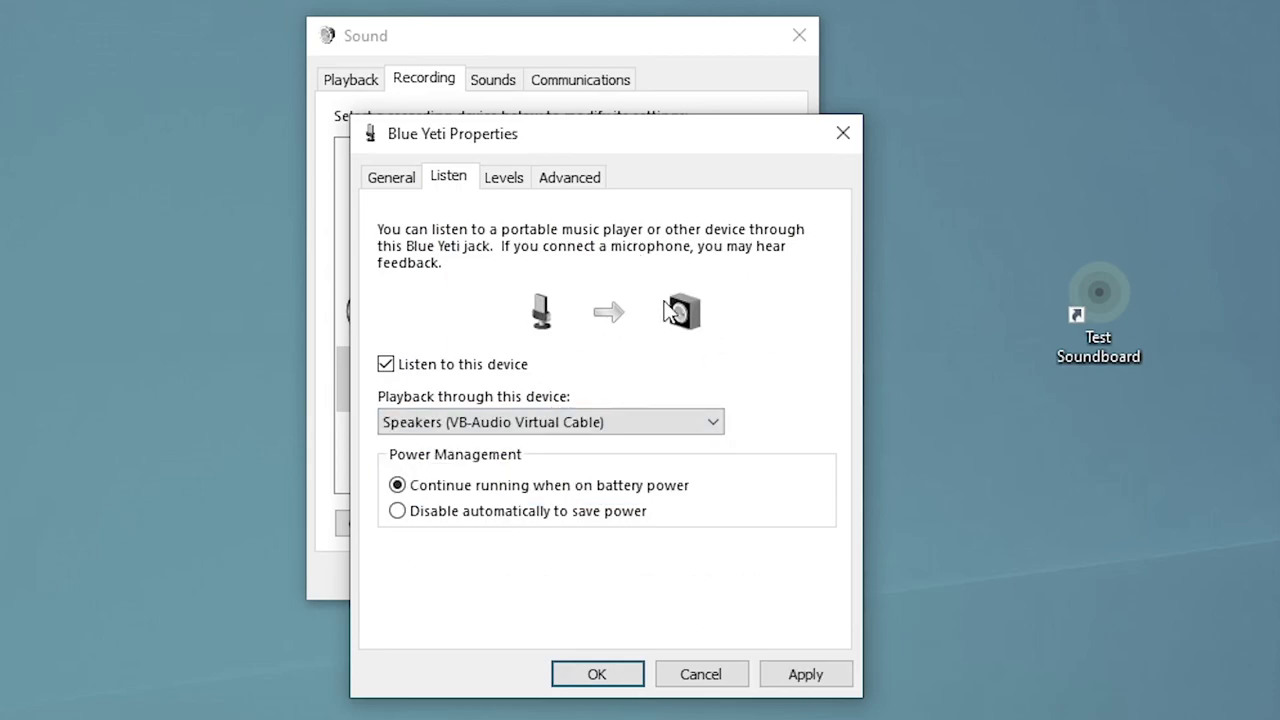
click(790, 688)
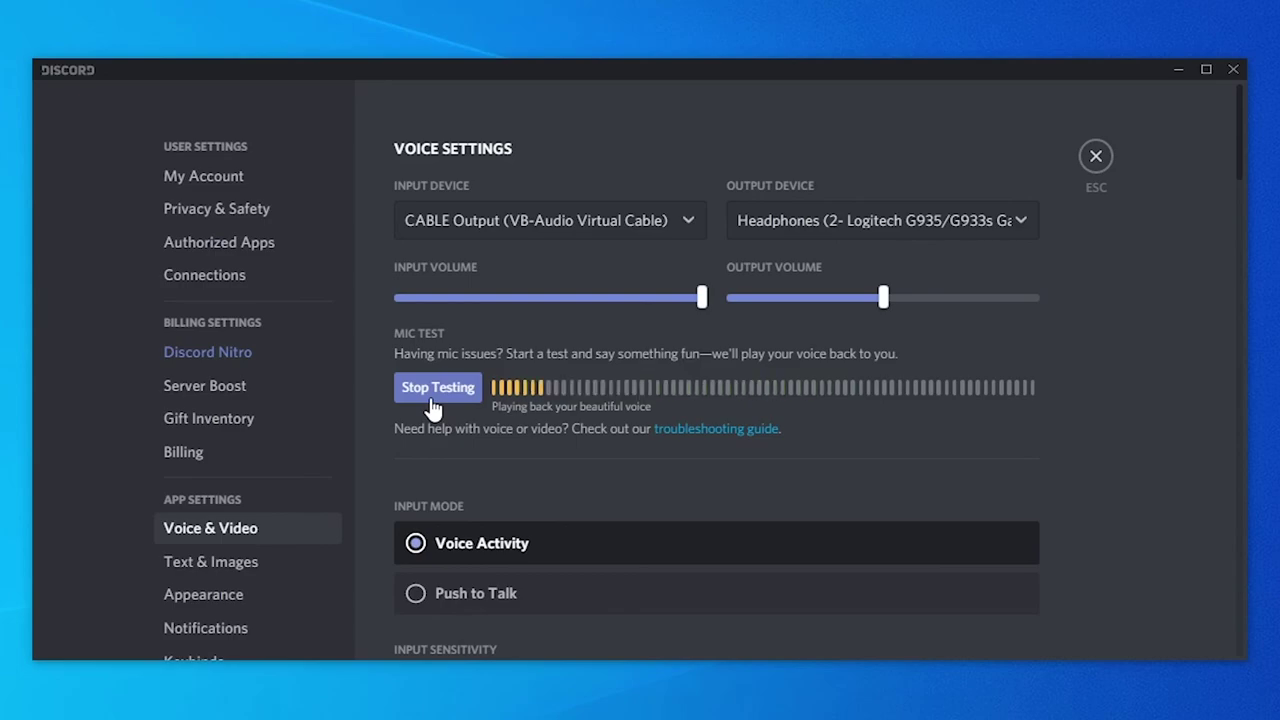
click(433, 400)
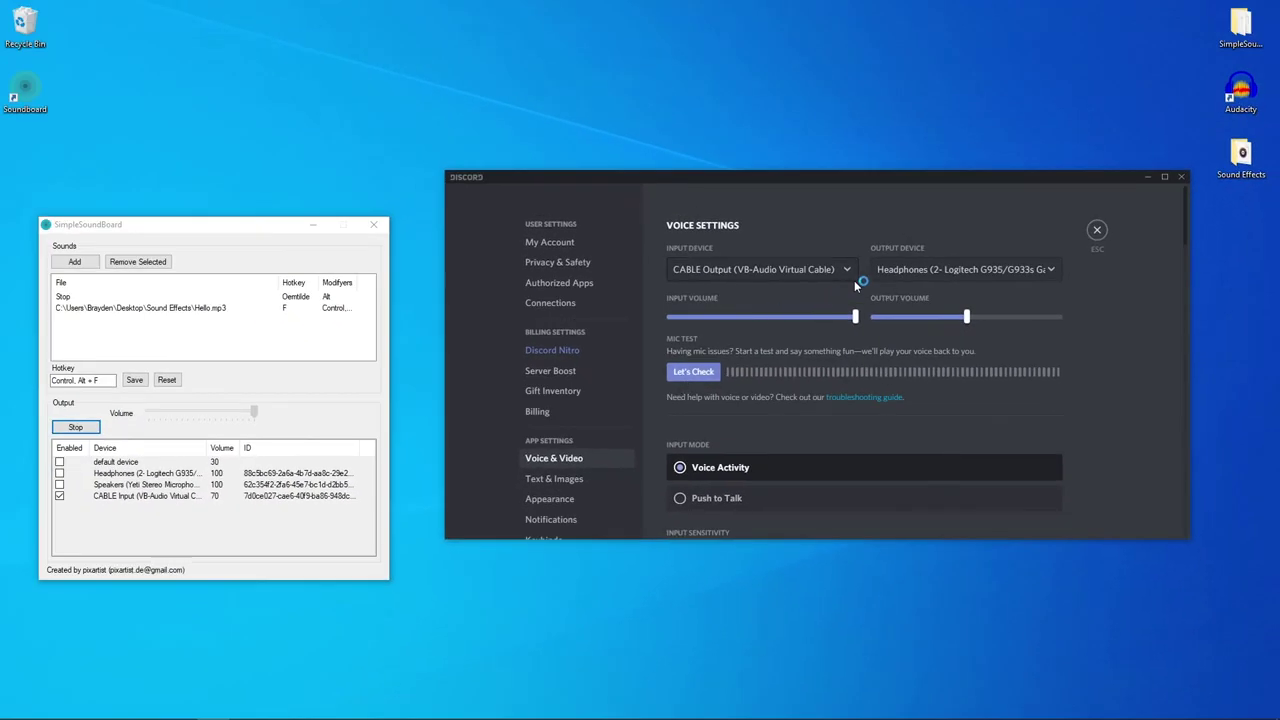